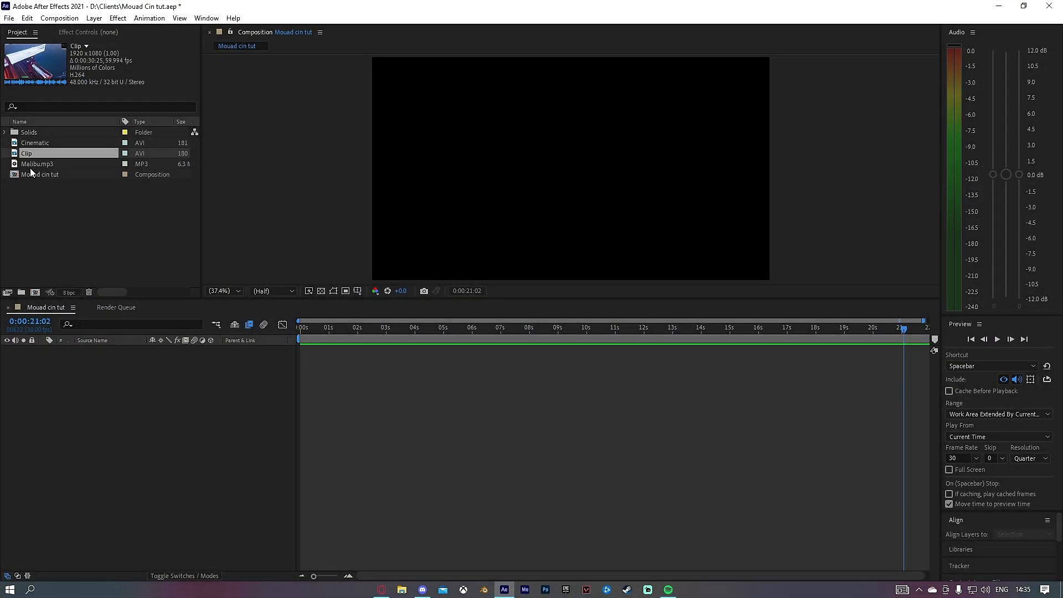
Add Malibu.mp3 and Clip to the timeline and set the music to start at the beginning of the composition.
{"action": "left_click", "coordinate": [31, 165]}
{"action": "left_click_drag", "start_coordinate": [30, 169], "coordinate": [443, 427]}
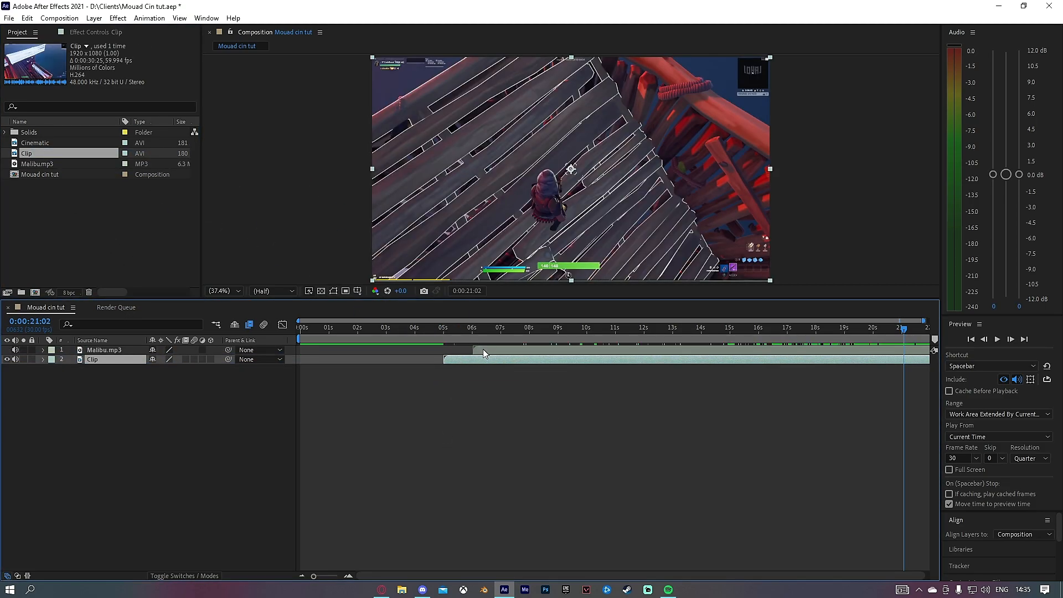
{"action": "left_click_drag", "start_coordinate": [483, 349], "coordinate": [313, 360]}
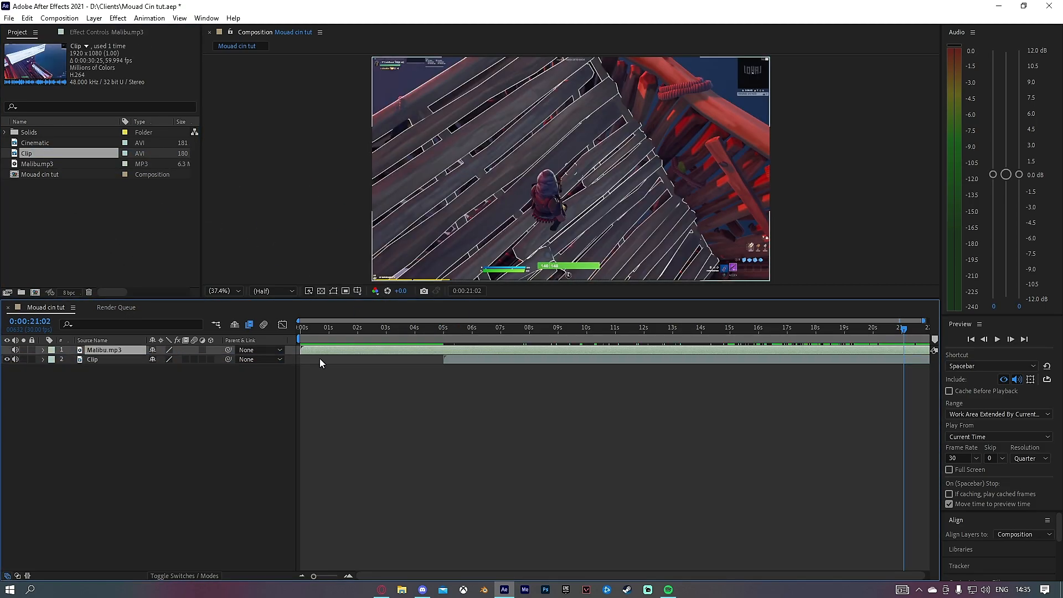
Reveal the Malibu.mp3 waveform and slide Clip earlier until its shot falls on the beat at 0:00:19:15.
{"action": "key", "text": "l"}
{"action": "key", "text": "l"}
{"action": "left_click_drag", "start_coordinate": [895, 337], "coordinate": [857, 354]}
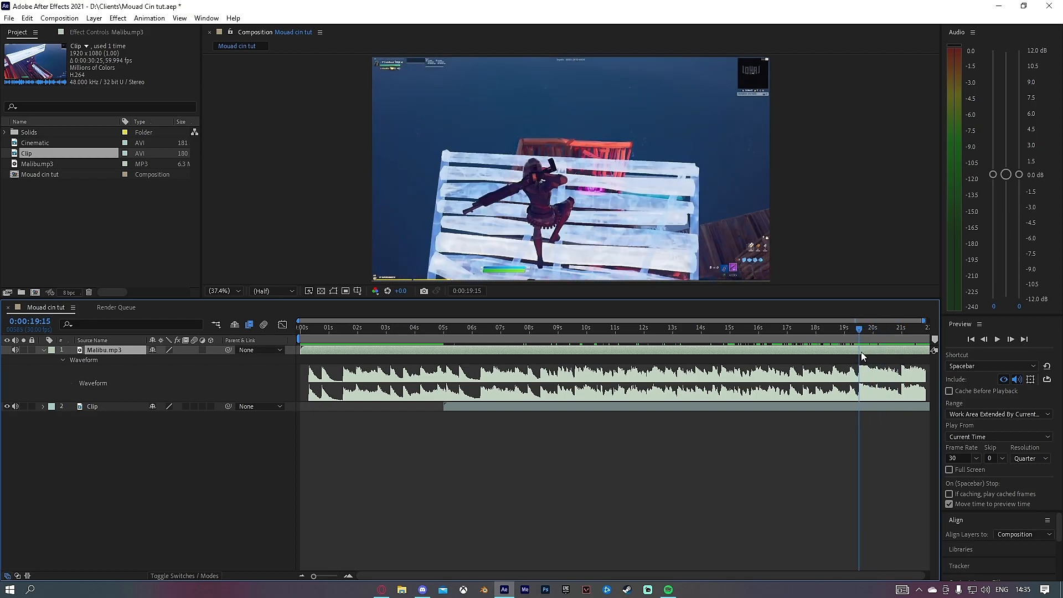
{"action": "left_click_drag", "start_coordinate": [855, 406], "coordinate": [620, 417]}
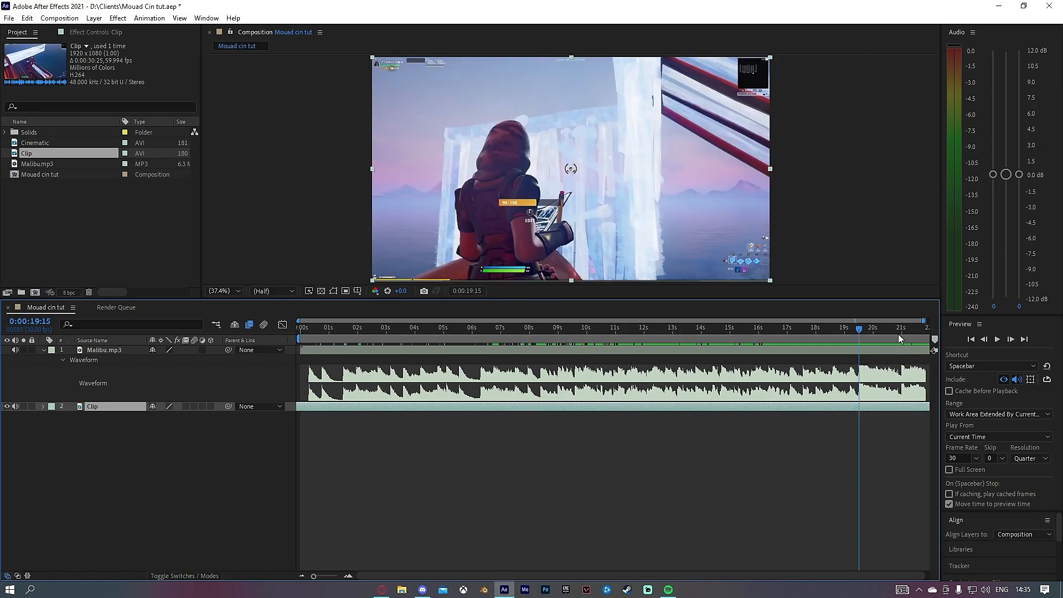
{"action": "left_click_drag", "start_coordinate": [853, 409], "coordinate": [760, 392]}
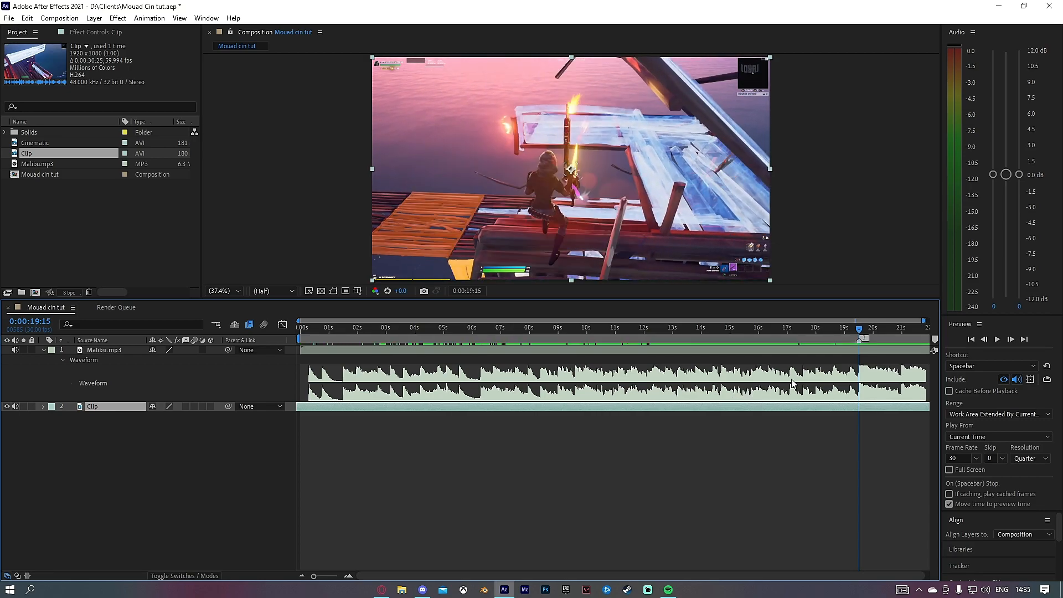
Trim the start of the Clip layer to 0:00:14:03.
{"action": "left_click_drag", "start_coordinate": [861, 328], "coordinate": [705, 380]}
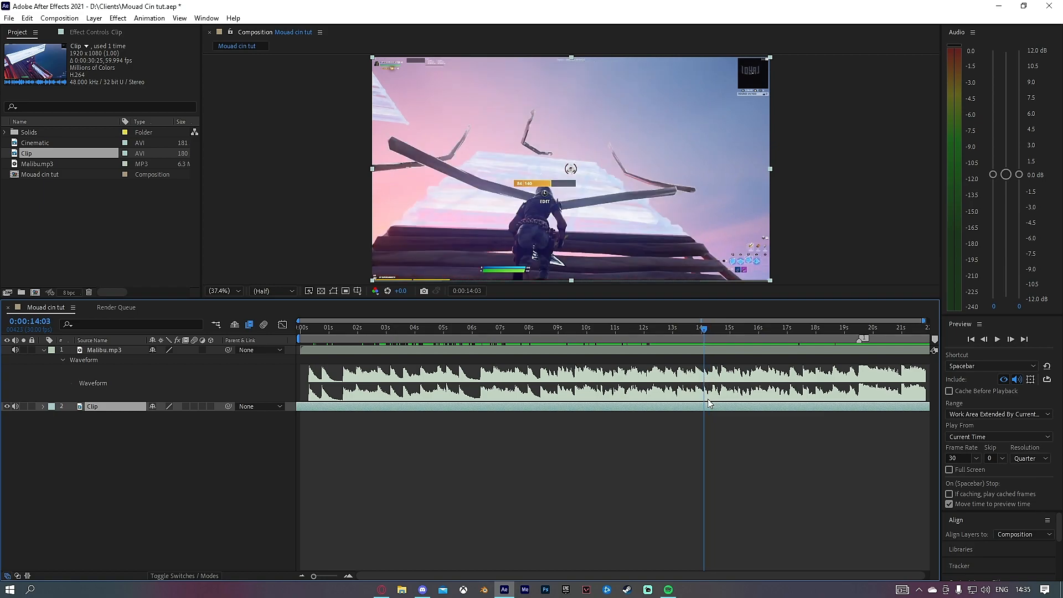
{"action": "key", "text": "alt+bracketleft"}
{"action": "left_click", "coordinate": [686, 413]}
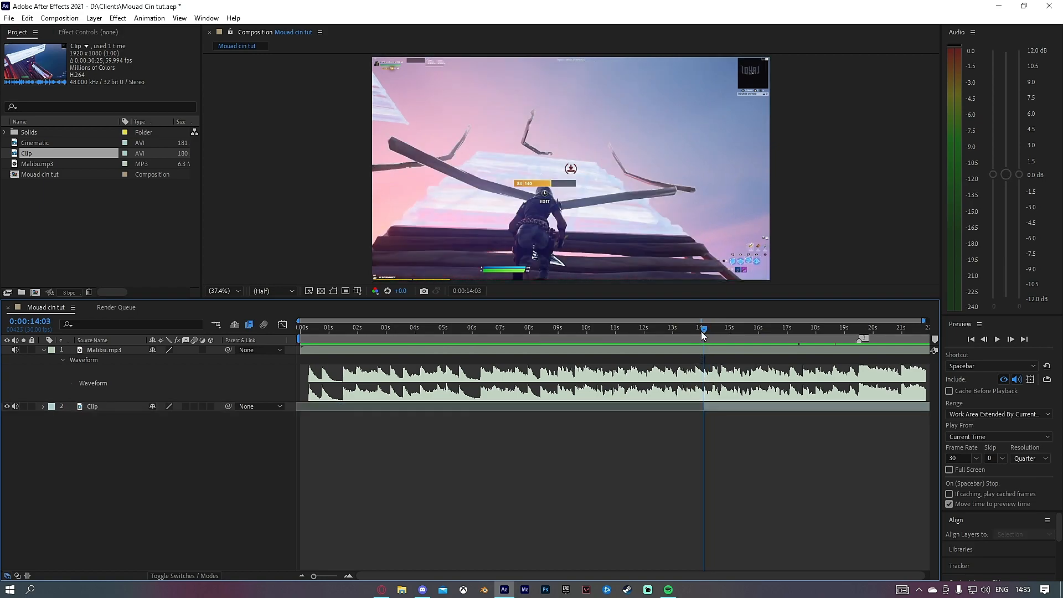
Split Clip at 0:00:21:00, delete the part after the cut, and preview the result.
{"action": "left_click_drag", "start_coordinate": [701, 330], "coordinate": [900, 334]}
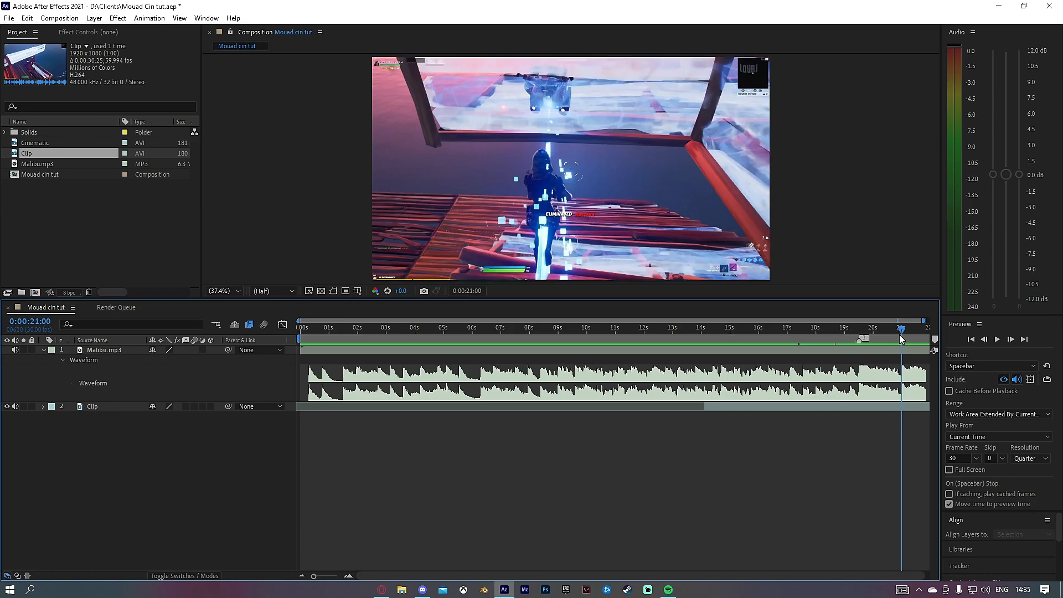
{"action": "left_click", "coordinate": [900, 406]}
{"action": "key", "text": "ctrl+shift+d"}
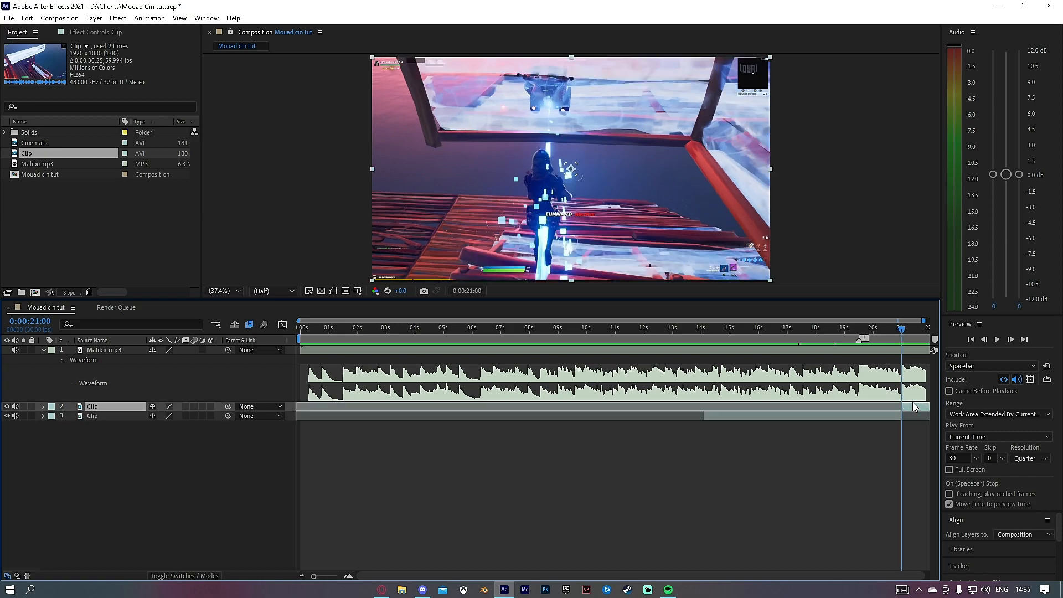
{"action": "key", "text": "Delete"}
{"action": "left_click_drag", "start_coordinate": [667, 356], "coordinate": [697, 354]}
{"action": "key", "text": "space"}
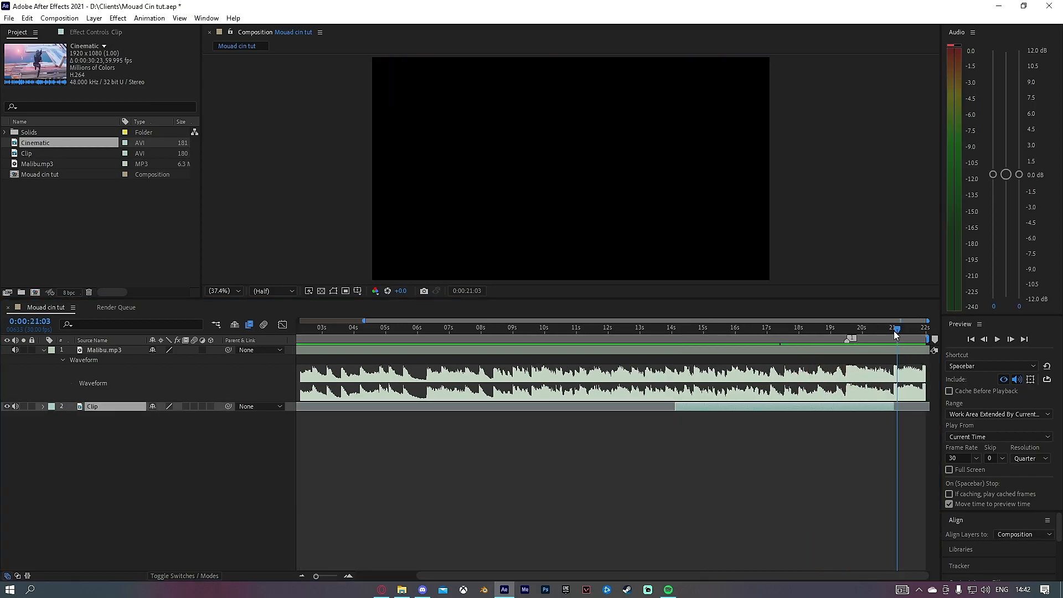
Split Clip just before the 0:00:19:15 marker and slide the first part earlier so it ends at 0:00:18:19.
{"action": "left_click_drag", "start_coordinate": [895, 335], "coordinate": [746, 399]}
{"action": "key", "text": "="}
{"action": "key", "text": "="}
{"action": "key", "text": "ctrl+shift+d"}
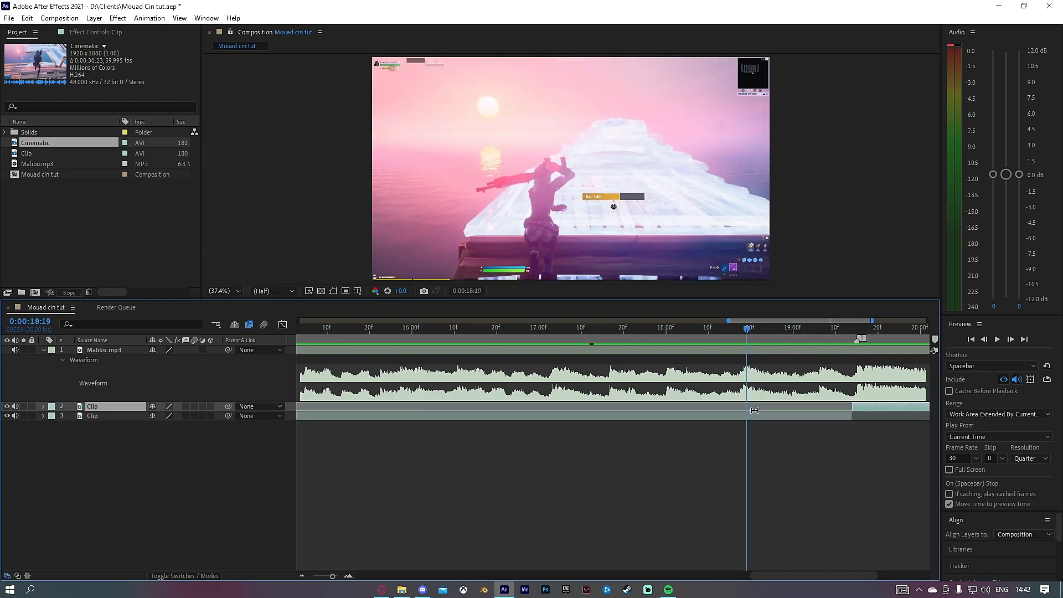
{"action": "left_click_drag", "start_coordinate": [740, 420], "coordinate": [635, 398]}
{"action": "key", "text": "minus"}
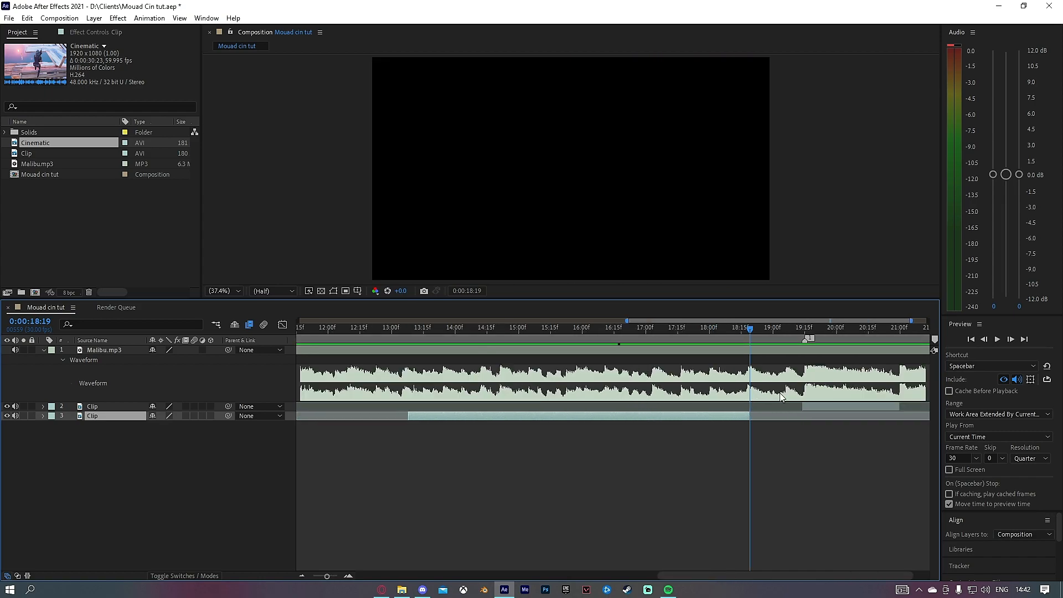
Split the second Clip part at 0:00:19:15 and delete the sliver before the cut.
{"action": "left_click", "coordinate": [803, 335]}
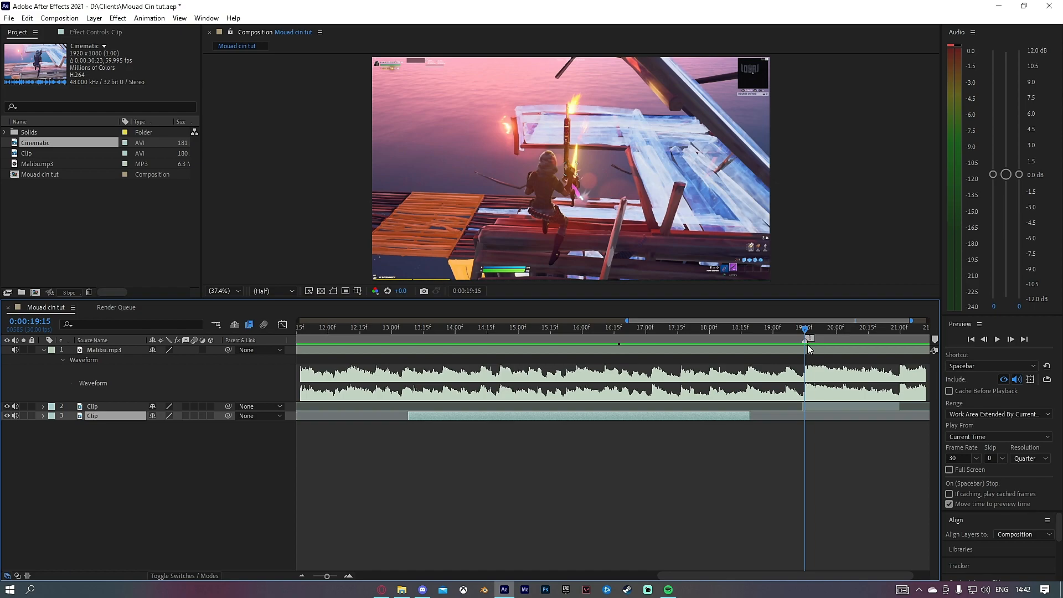
{"action": "key", "text": "equal"}
{"action": "key", "text": "ctrl+shift+d"}
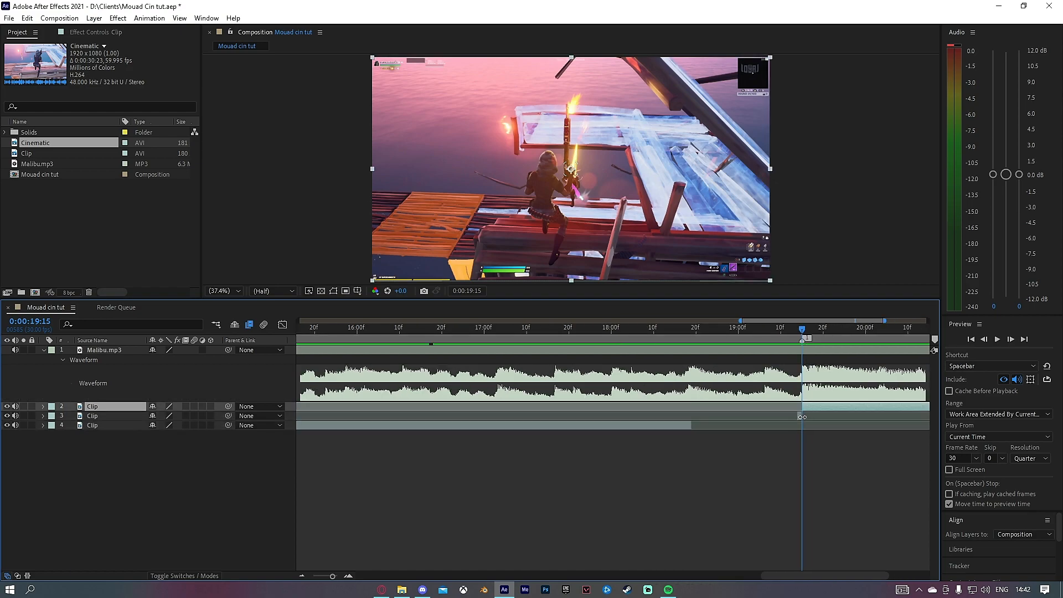
{"action": "left_click", "coordinate": [802, 417]}
{"action": "key", "text": "Delete"}
Insert Cinematic between the two Clip layers and slide it until its matching shot moment falls at 0:00:18:19.
{"action": "left_click_drag", "start_coordinate": [799, 331], "coordinate": [688, 332]}
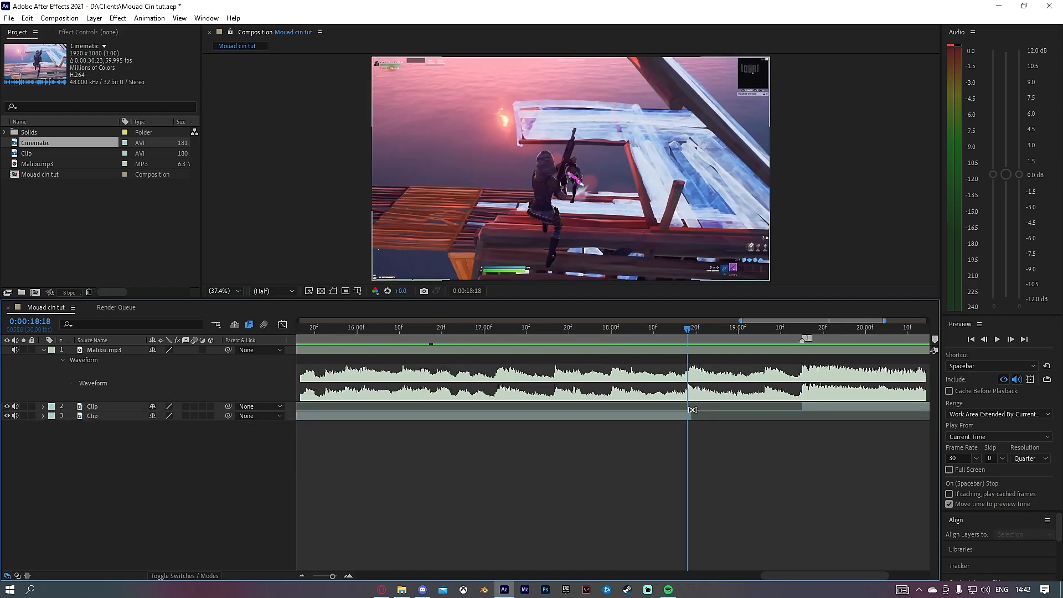
{"action": "left_click_drag", "start_coordinate": [36, 145], "coordinate": [648, 419]}
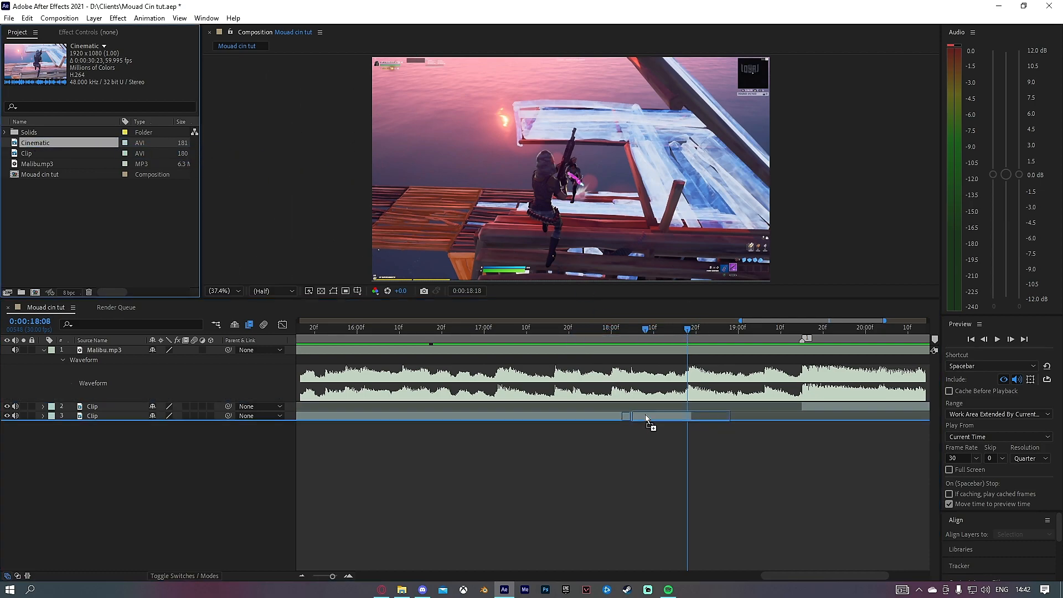
{"action": "key", "text": "minus"}
{"action": "left_click", "coordinate": [707, 331]}
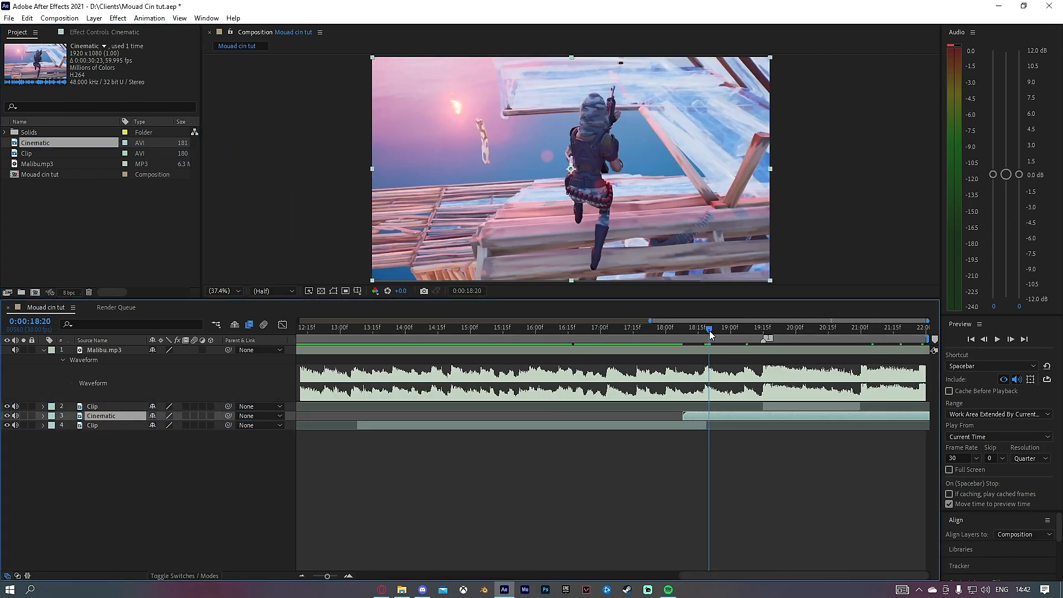
{"action": "left_click_drag", "start_coordinate": [704, 415], "coordinate": [543, 415]}
{"action": "left_click_drag", "start_coordinate": [659, 423], "coordinate": [431, 419]}
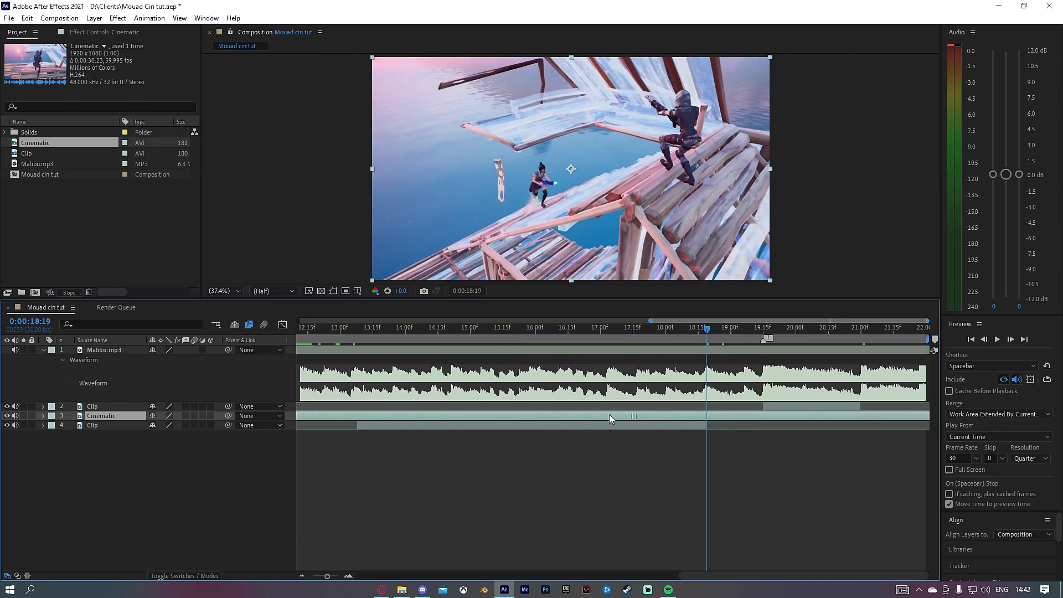
{"action": "left_click_drag", "start_coordinate": [702, 416], "coordinate": [482, 408]}
{"action": "left_click_drag", "start_coordinate": [701, 418], "coordinate": [879, 392]}
Split Cinematic at 0:00:18:19 and delete the part before the cut.
{"action": "mouse_move", "coordinate": [700, 419]}
{"action": "left_mouse_down"}
{"action": "mouse_move", "coordinate": [753, 409]}
{"action": "mouse_move", "coordinate": [697, 420]}
{"action": "left_mouse_up"}
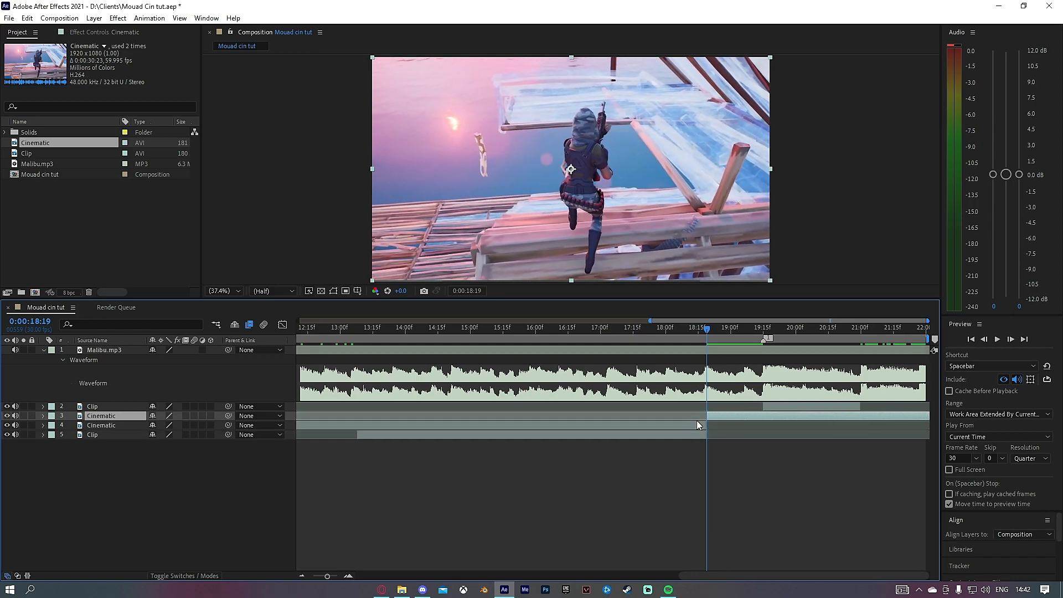
{"action": "left_click", "coordinate": [692, 423]}
{"action": "key", "text": "semicolon"}
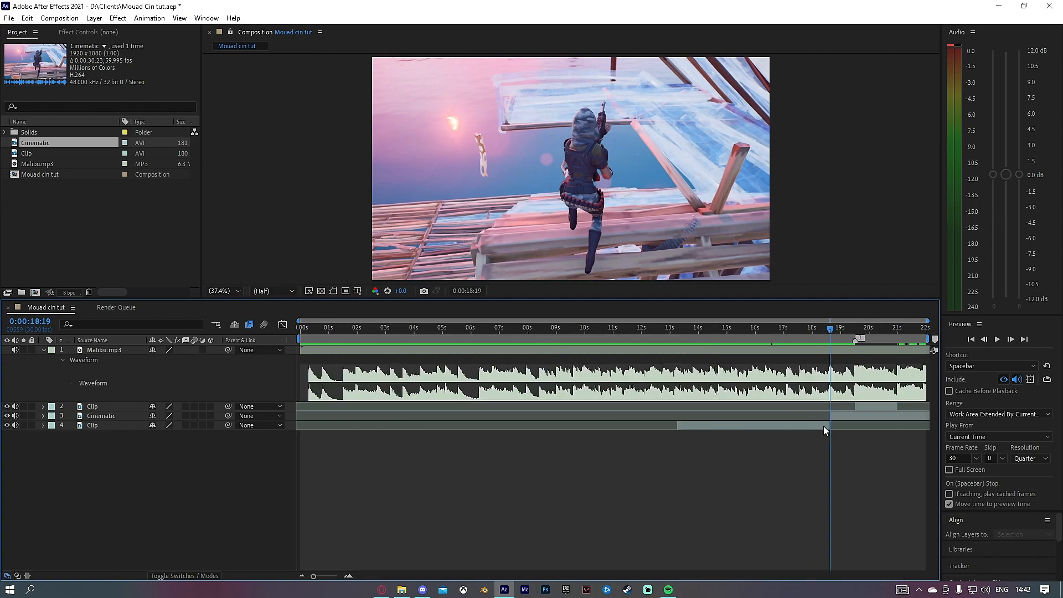
Try sliding Cinematic earlier and trimming its end at 0:00:18:19.
{"action": "left_click_drag", "start_coordinate": [840, 415], "coordinate": [671, 395]}
{"action": "key", "text": "alt+bracketright"}
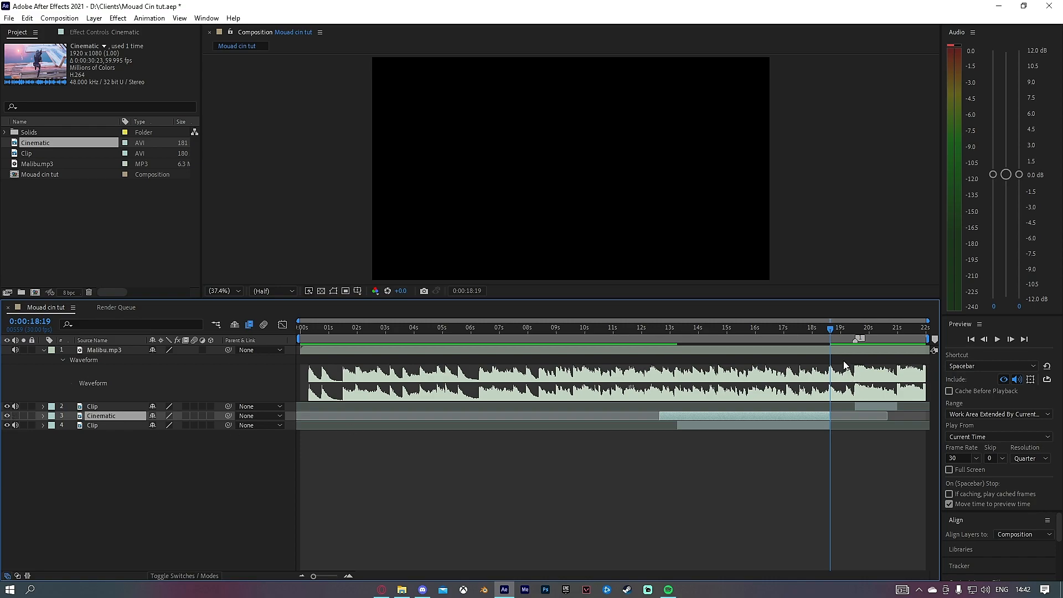
{"action": "left_click_drag", "start_coordinate": [800, 421], "coordinate": [870, 425]}
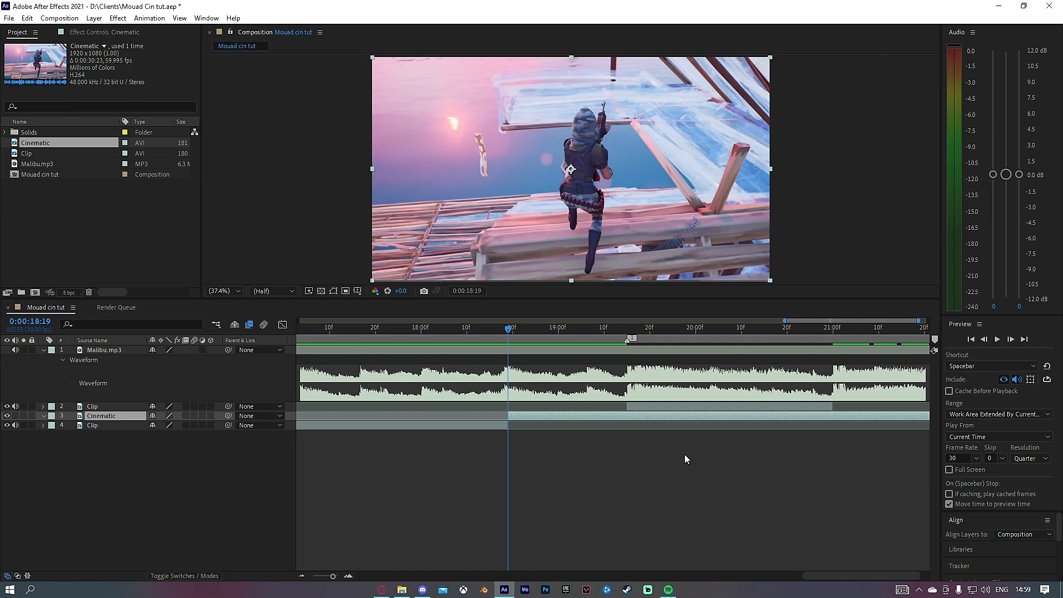
Enable time remapping on Cinematic with a keyframe at 0:00:18:19 and a second at 0:00:19:06 set to 0:00:28:45.
{"action": "key", "text": "ctrl+alt+t"}
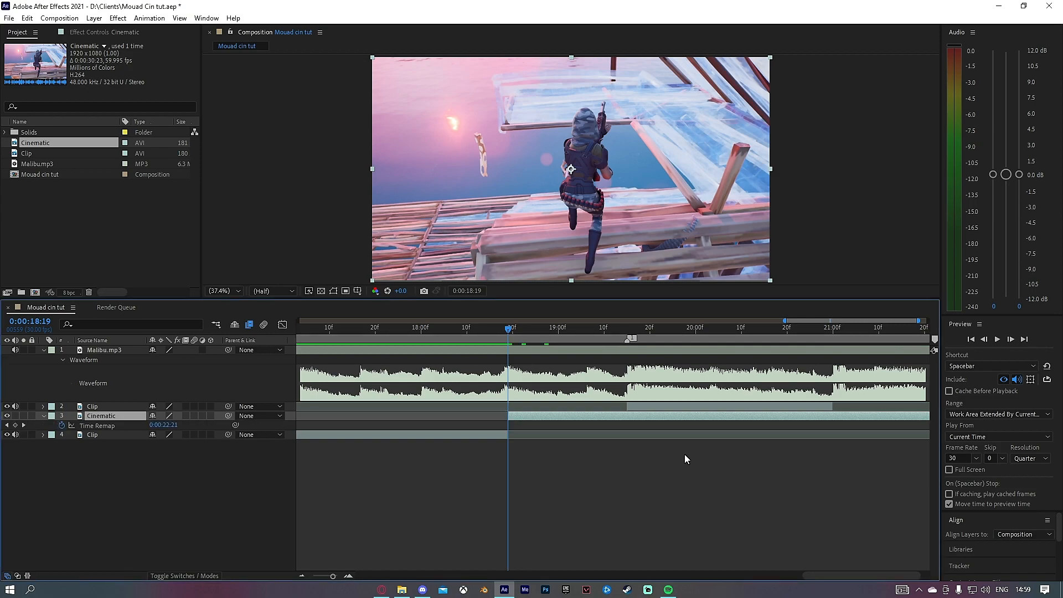
{"action": "left_click", "coordinate": [15, 425]}
{"action": "left_click_drag", "start_coordinate": [512, 336], "coordinate": [588, 363]}
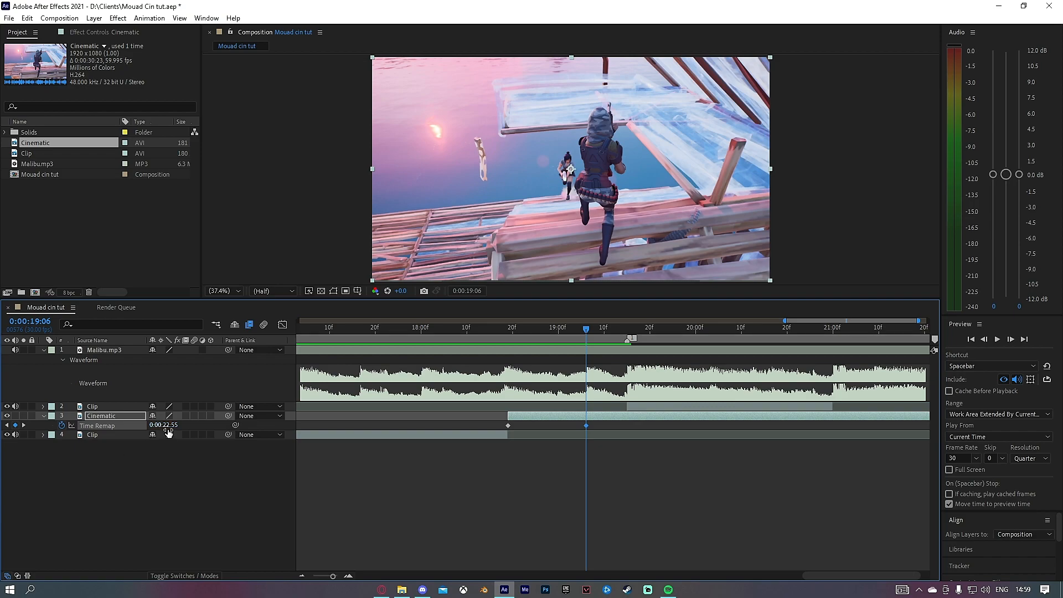
{"action": "left_click_drag", "start_coordinate": [169, 433], "coordinate": [252, 418]}
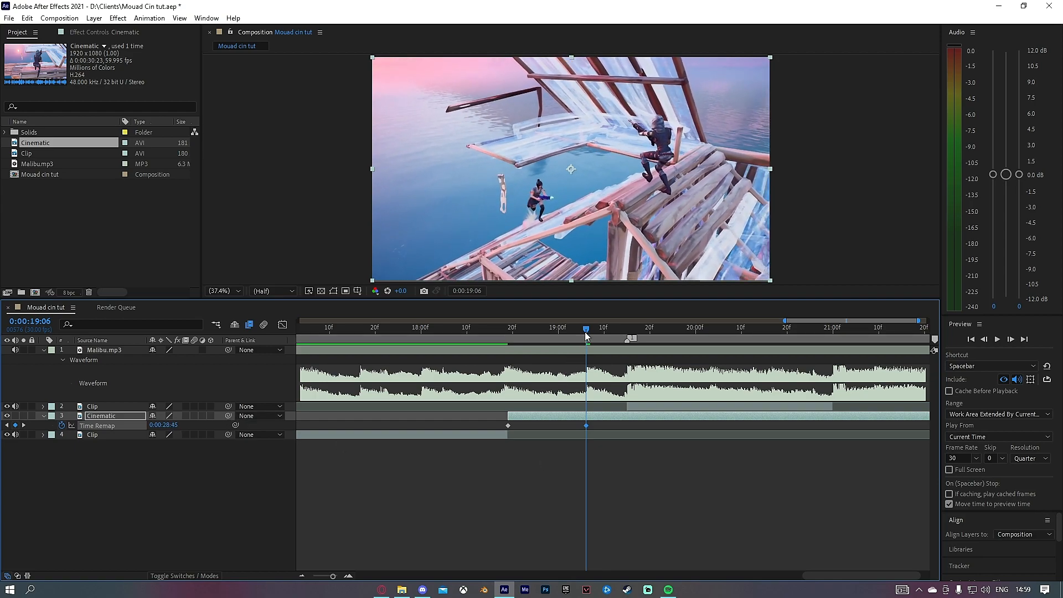
Copy the first time-remap keyframe to 0:00:19:15, split Cinematic there and delete the part after the cut.
{"action": "left_click_drag", "start_coordinate": [585, 335], "coordinate": [625, 331]}
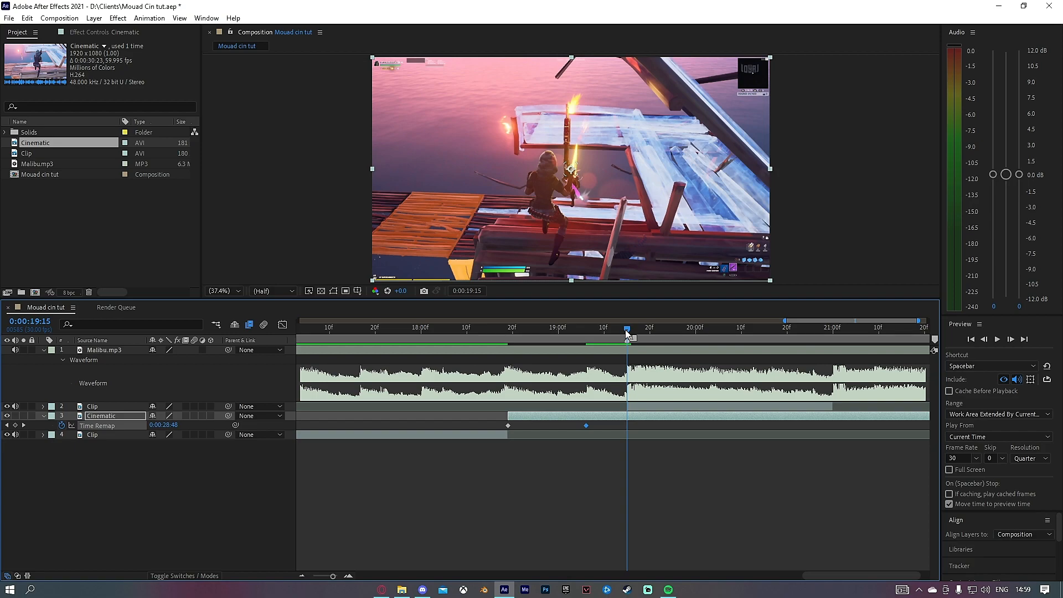
{"action": "left_click", "coordinate": [508, 425]}
{"action": "key", "text": "ctrl+v"}
{"action": "key", "text": "ctrl+shift+d"}
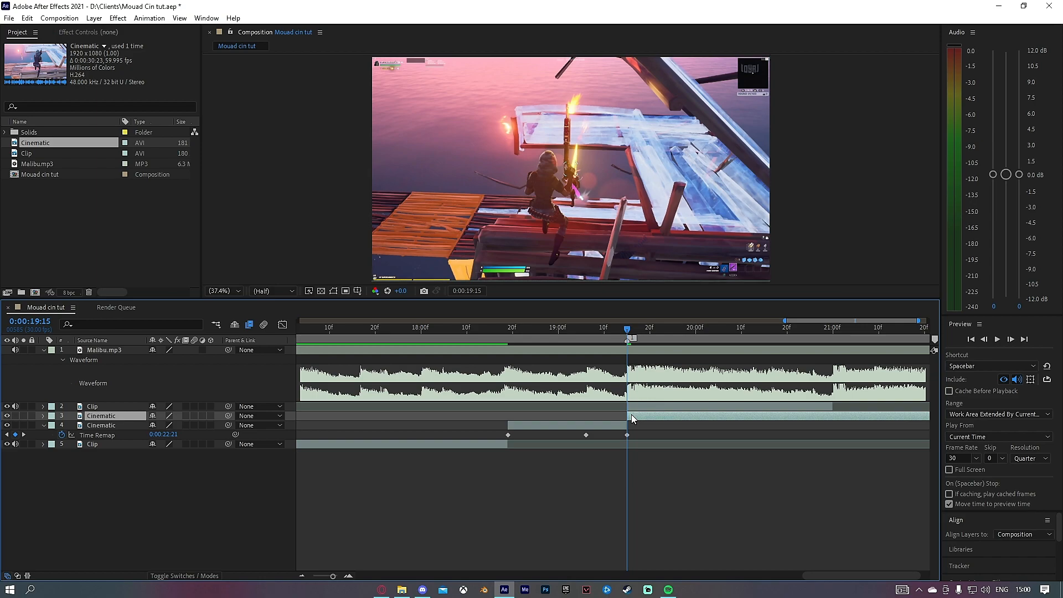
{"action": "key", "text": "Delete"}
Apply Easy Ease to all three Cinematic time-remap keyframes and show their curve in the graph editor.
{"action": "left_click_drag", "start_coordinate": [642, 418], "coordinate": [433, 431]}
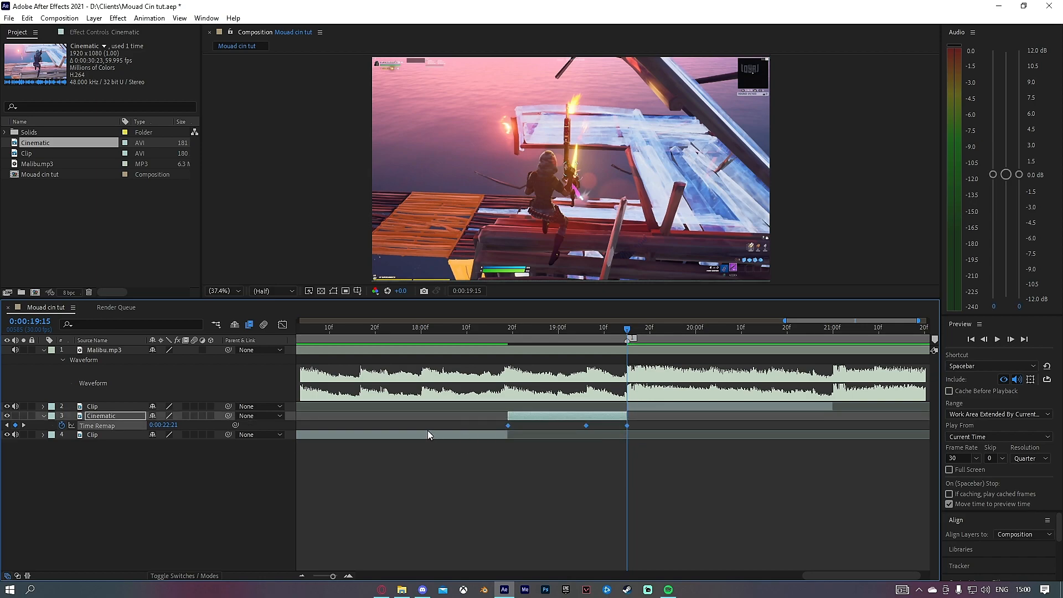
{"action": "key", "text": "F9"}
{"action": "left_click", "coordinate": [282, 325]}
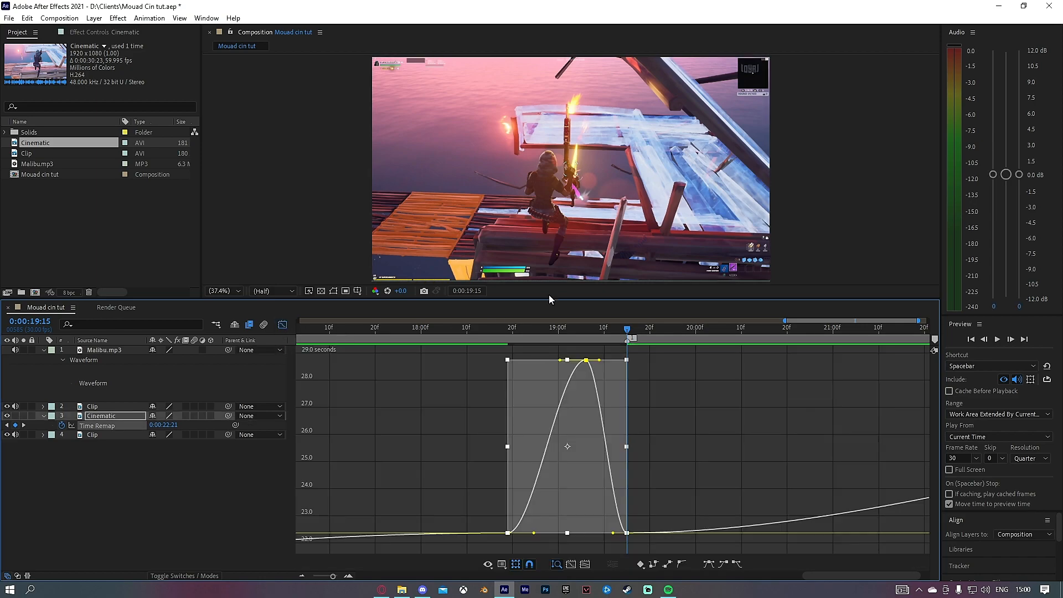
Pull the first time-remap keyframe's outgoing handle nearly straight up so the curve rises steeply at the start.
{"action": "left_click", "coordinate": [550, 328]}
{"action": "left_click", "coordinate": [469, 410]}
{"action": "key", "text": "="}
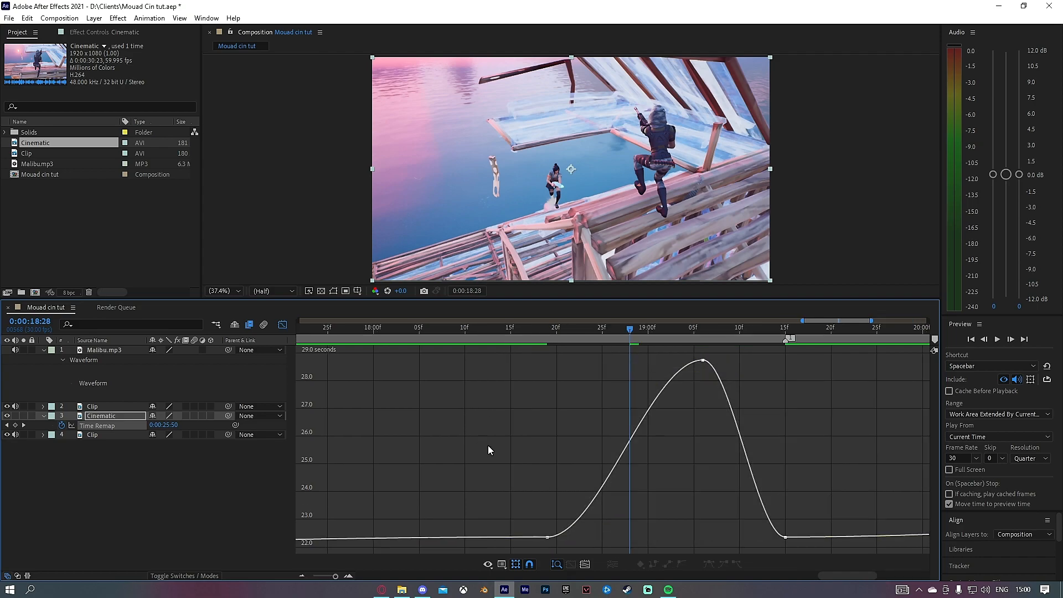
{"action": "left_click", "coordinate": [546, 537]}
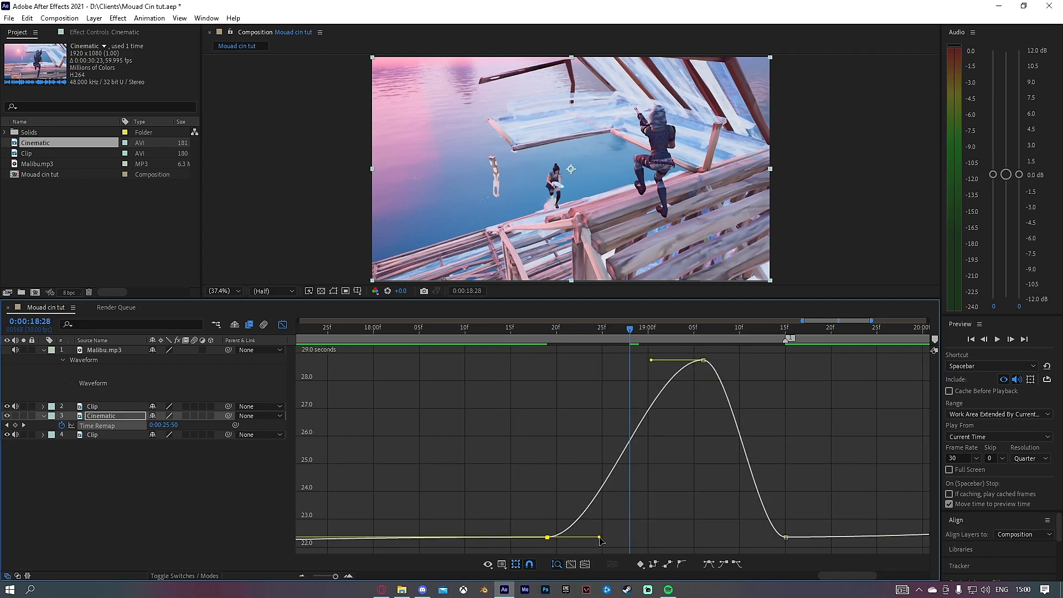
{"action": "left_click_drag", "start_coordinate": [600, 538], "coordinate": [475, 381]}
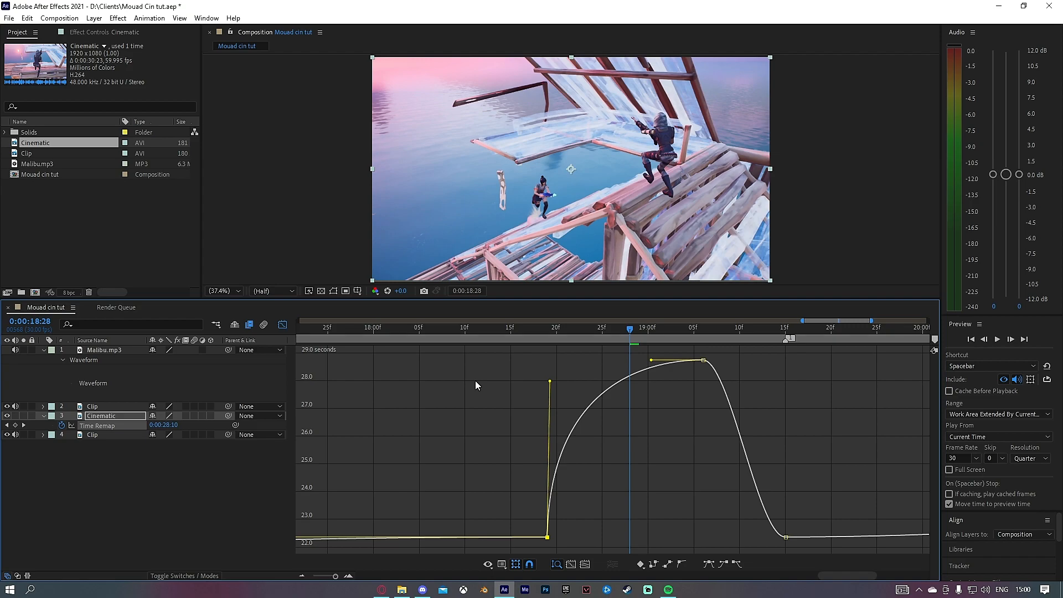
Pull the last keyframe's incoming handle nearly straight up and slightly lengthen the peak keyframe's outgoing handle.
{"action": "left_click", "coordinate": [785, 537]}
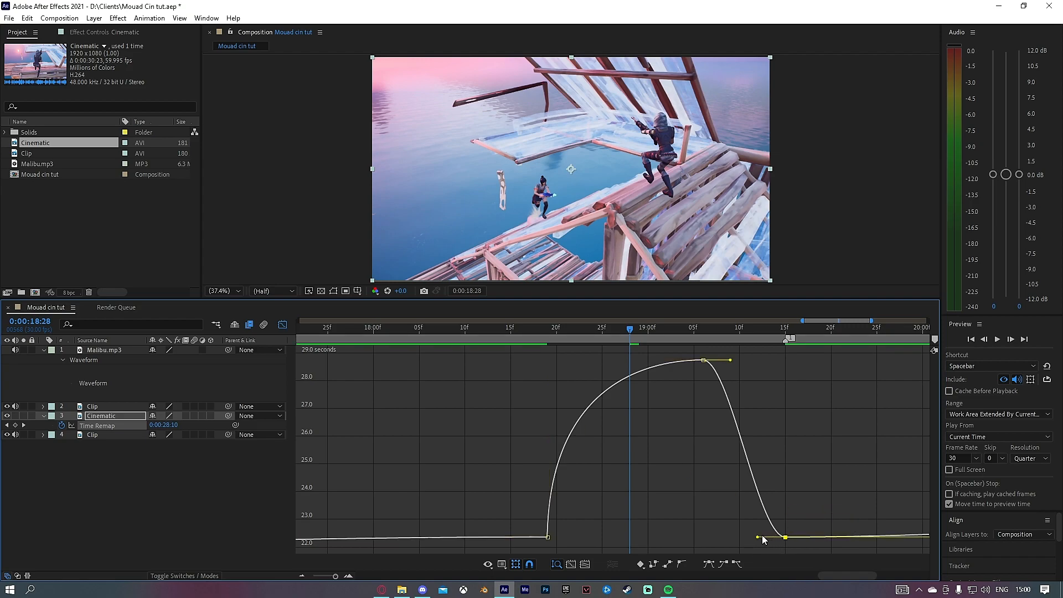
{"action": "left_click_drag", "start_coordinate": [755, 540], "coordinate": [789, 378]}
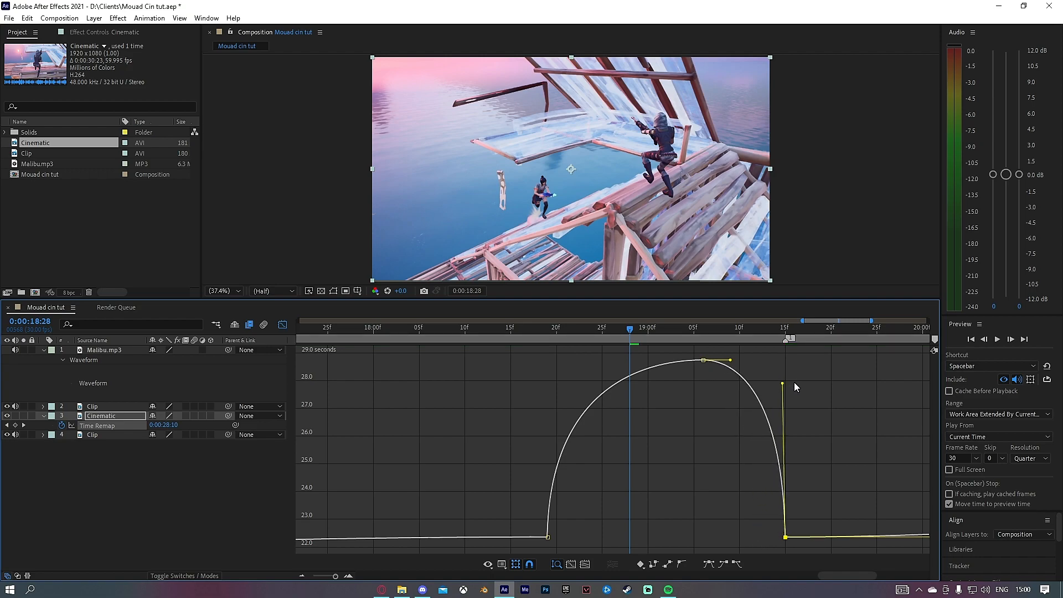
{"action": "left_click_drag", "start_coordinate": [730, 361], "coordinate": [740, 361]}
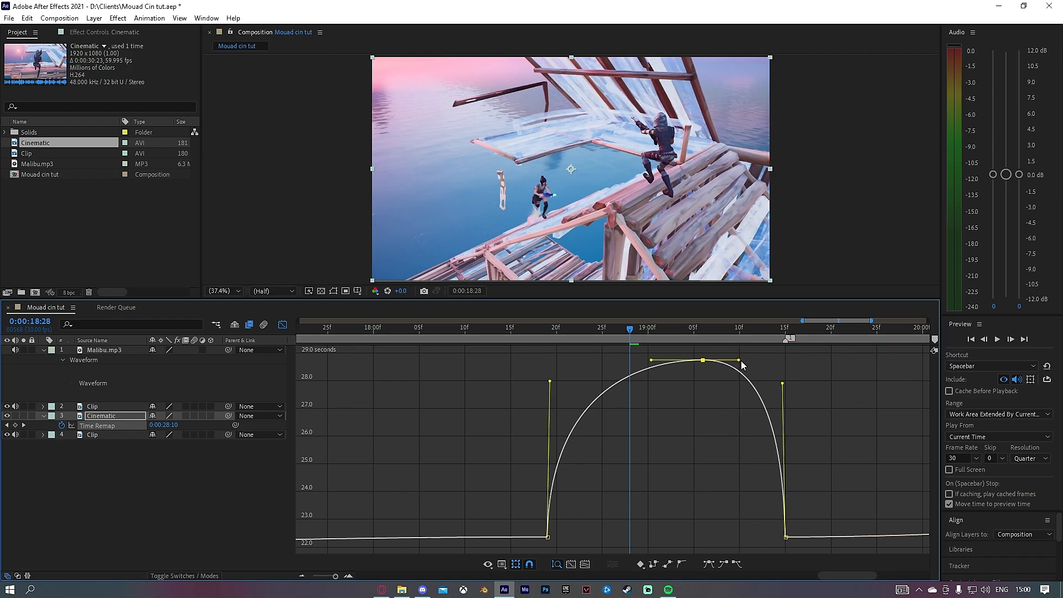
Lengthen the peak time-remap keyframe's incoming handle so the curve flattens earlier before the peak.
{"action": "left_click_drag", "start_coordinate": [652, 362], "coordinate": [603, 363]}
Step back to 0:00:18:15 and play the transition into the Cinematic speed ramp.
{"action": "key", "text": "Page_Up"}
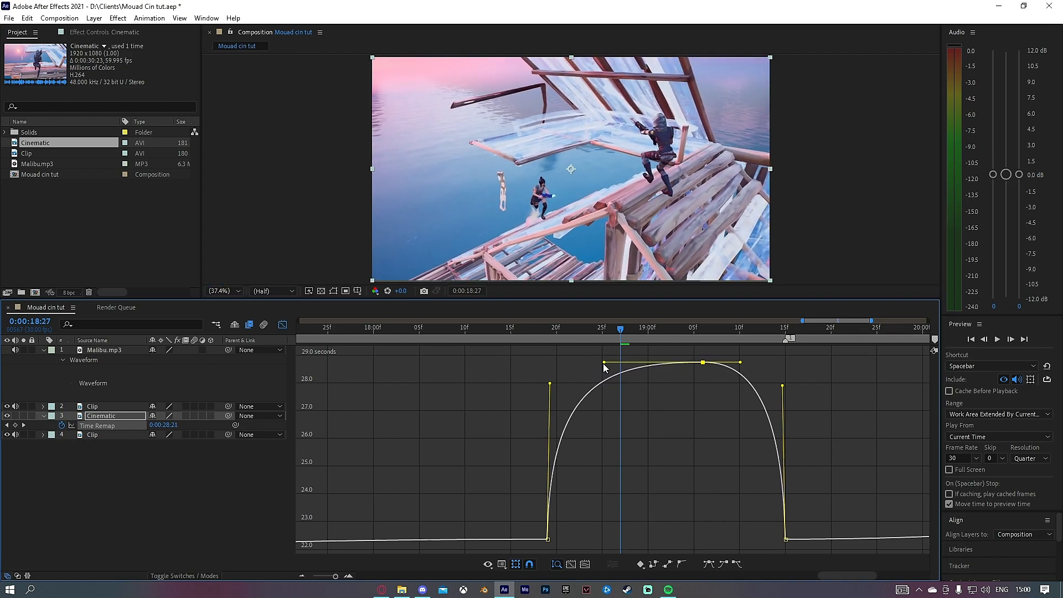
{"action": "key", "text": "Page_Up"}
{"action": "key", "text": "Page_Up"}
{"action": "key", "text": "Page_Up"}
{"action": "key", "text": "Page_Up"}
{"action": "key", "text": "Page_Up"}
{"action": "key", "text": "Page_Up"}
{"action": "key", "text": "Page_Up"}
{"action": "key", "text": "Page_Up"}
{"action": "key", "text": "Page_Up"}
{"action": "key", "text": "Page_Up"}
{"action": "key", "text": "Page_Up"}
{"action": "key", "text": "Page_Up"}
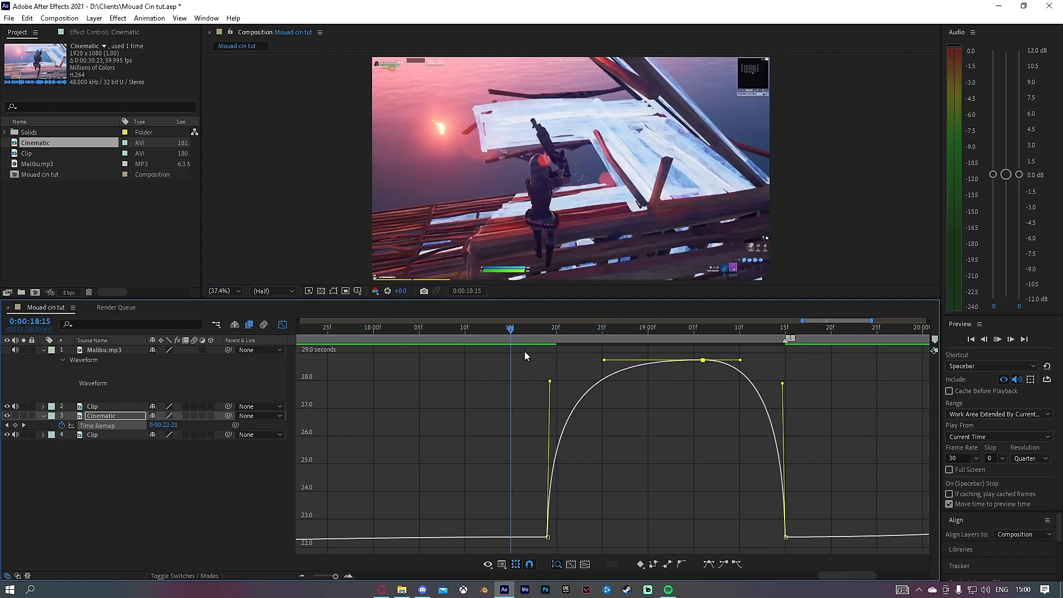
{"action": "key", "text": "space"}
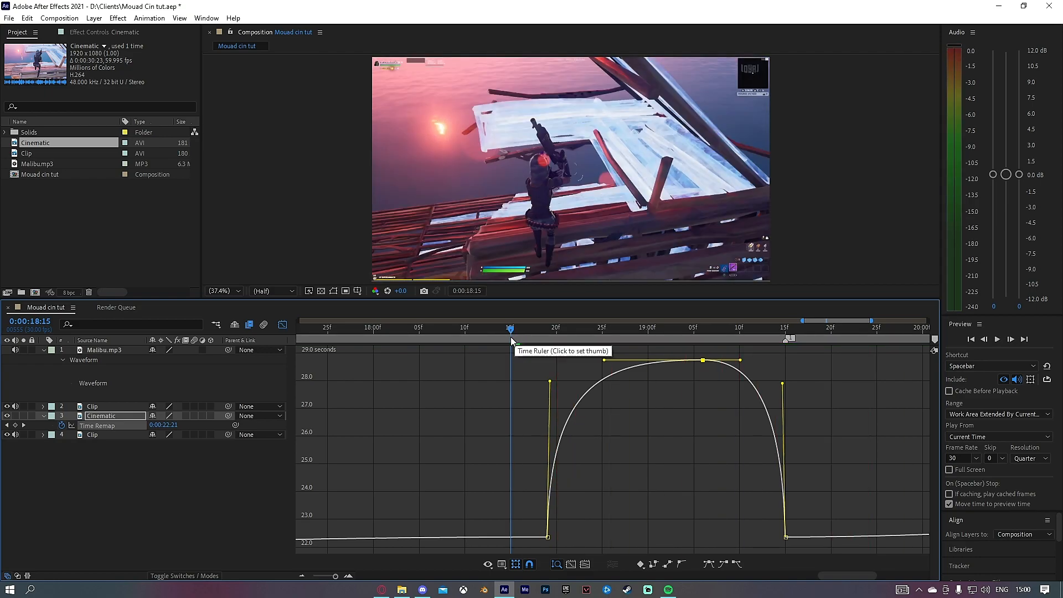
{"action": "key", "text": "space"}
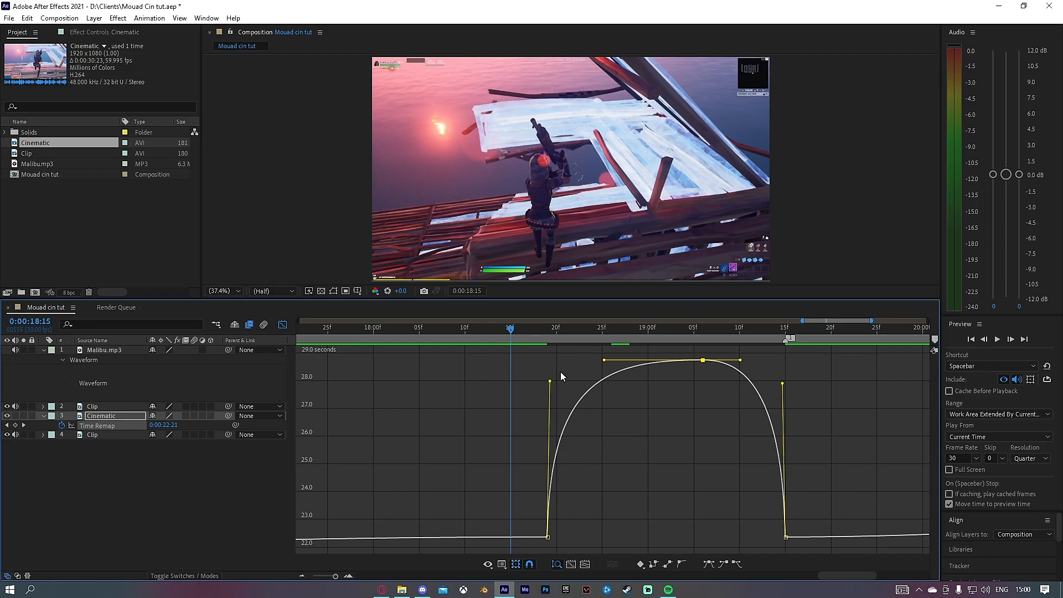
{"action": "left_click_drag", "start_coordinate": [522, 338], "coordinate": [557, 373]}
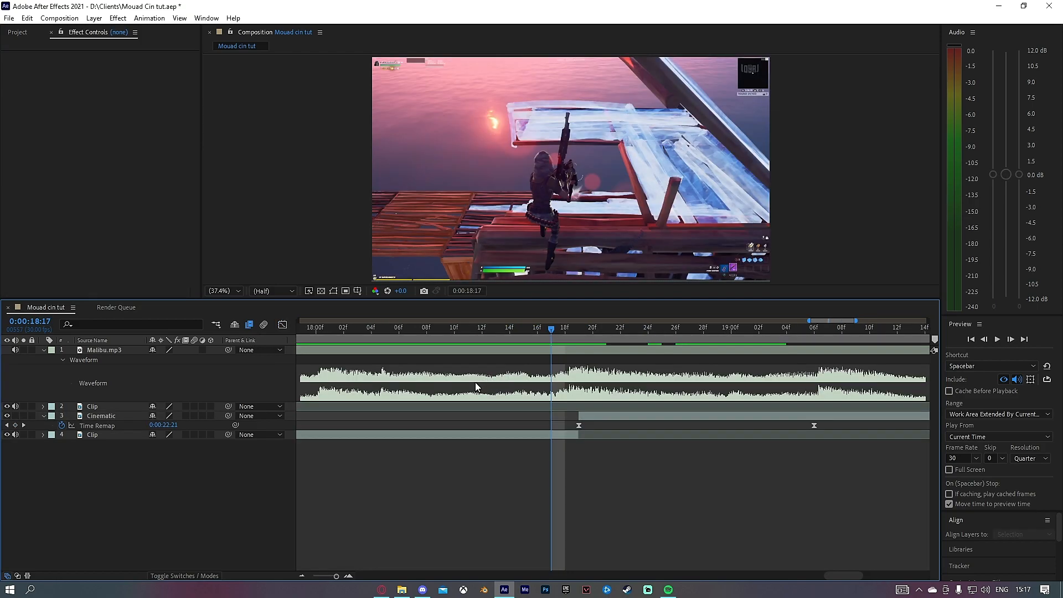
Create an adjustment layer directly above Cinematic, split it at 0:00:18:08 and delete the part before the cut.
{"action": "left_click", "coordinate": [583, 418]}
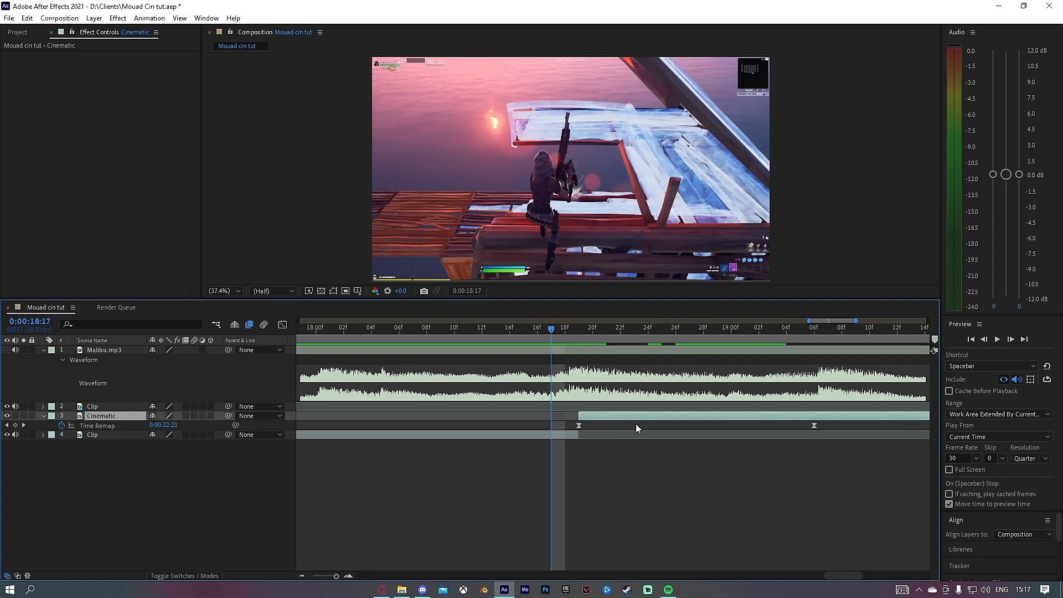
{"action": "key", "text": "ctrl+alt+y"}
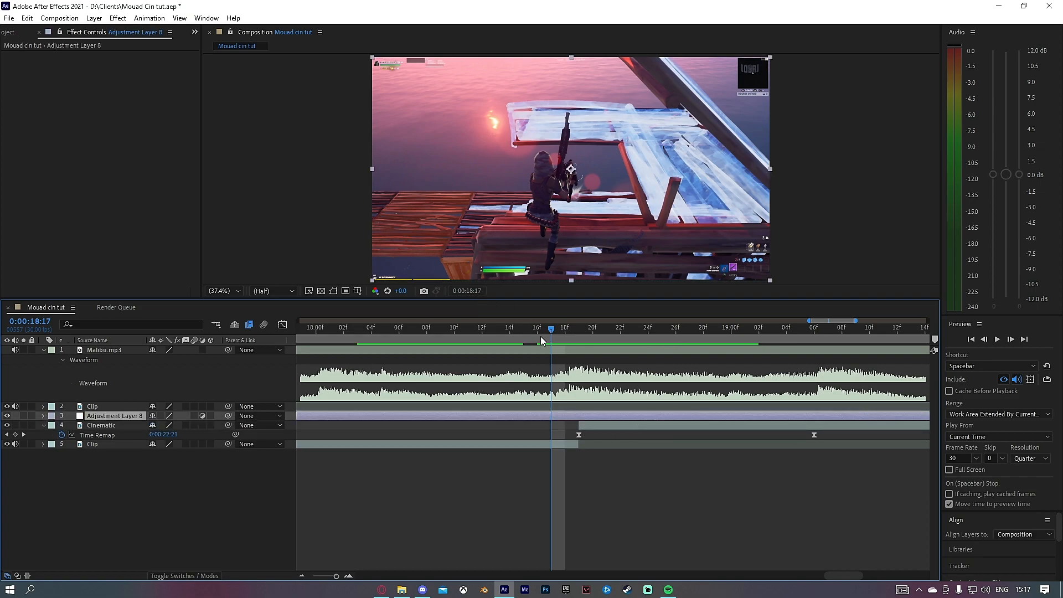
{"action": "left_click_drag", "start_coordinate": [548, 331], "coordinate": [482, 330]}
{"action": "left_click_drag", "start_coordinate": [458, 383], "coordinate": [424, 404]}
{"action": "key", "text": "ctrl+shift+d"}
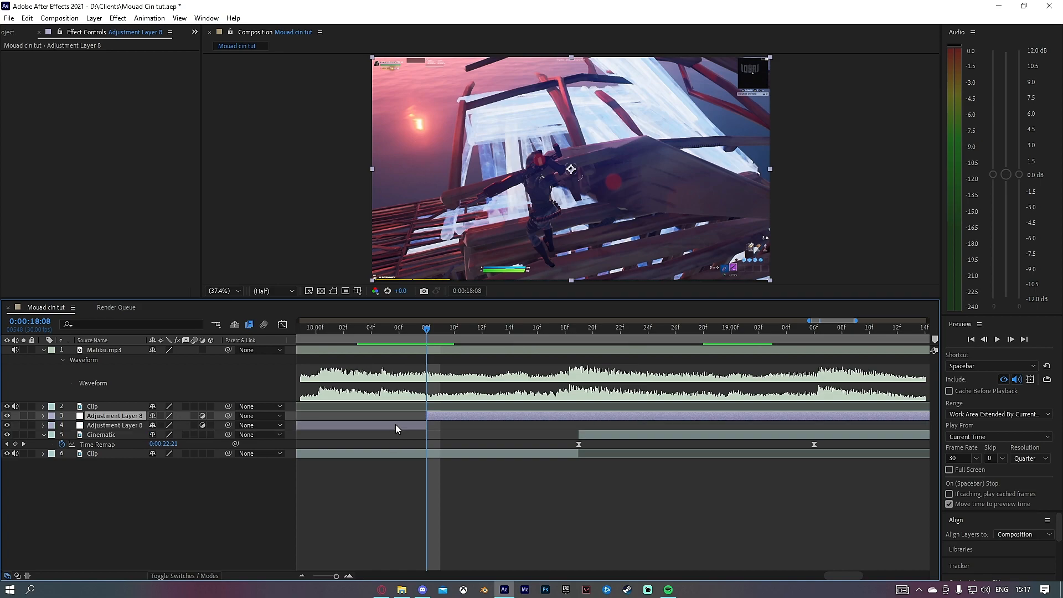
{"action": "left_click", "coordinate": [396, 425]}
{"action": "key", "text": "Delete"}
Split the adjustment layer at 0:00:18:29 and delete the part after the cut.
{"action": "left_click_drag", "start_coordinate": [435, 328], "coordinate": [720, 370]}
{"action": "left_click", "coordinate": [732, 422]}
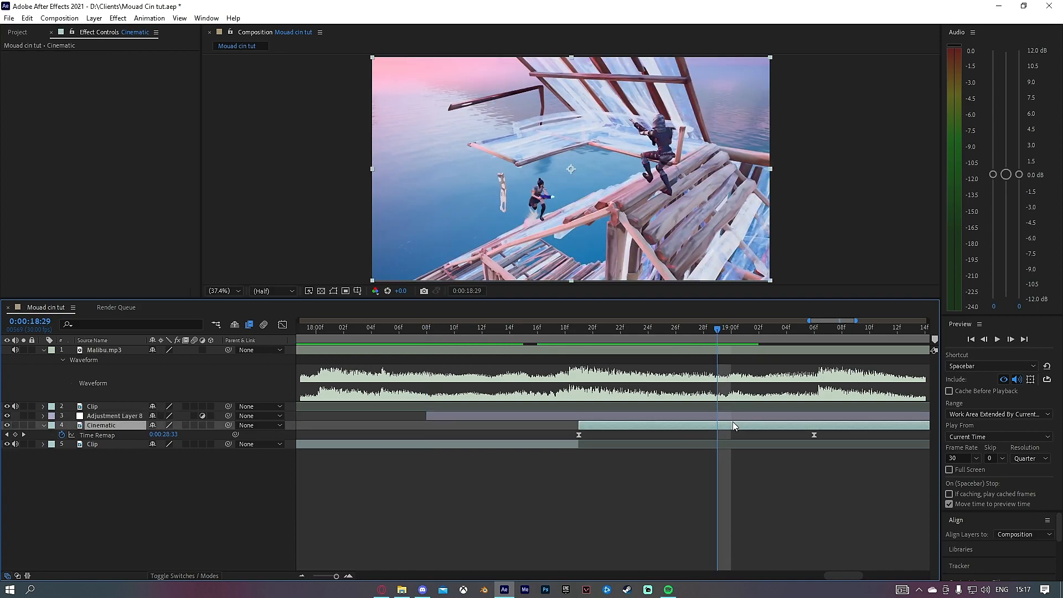
{"action": "left_click", "coordinate": [732, 414]}
{"action": "key", "text": "ctrl+shift+d"}
{"action": "left_click", "coordinate": [739, 413]}
{"action": "key", "text": "Delete"}
Apply the S_BlurMoCurves effect to the adjustment layer with the current time at Cinematic's start, 0:00:18:19.
{"action": "left_click_drag", "start_coordinate": [719, 327], "coordinate": [584, 418]}
{"action": "left_click", "coordinate": [584, 418]}
{"action": "key", "text": "ctrl+space"}
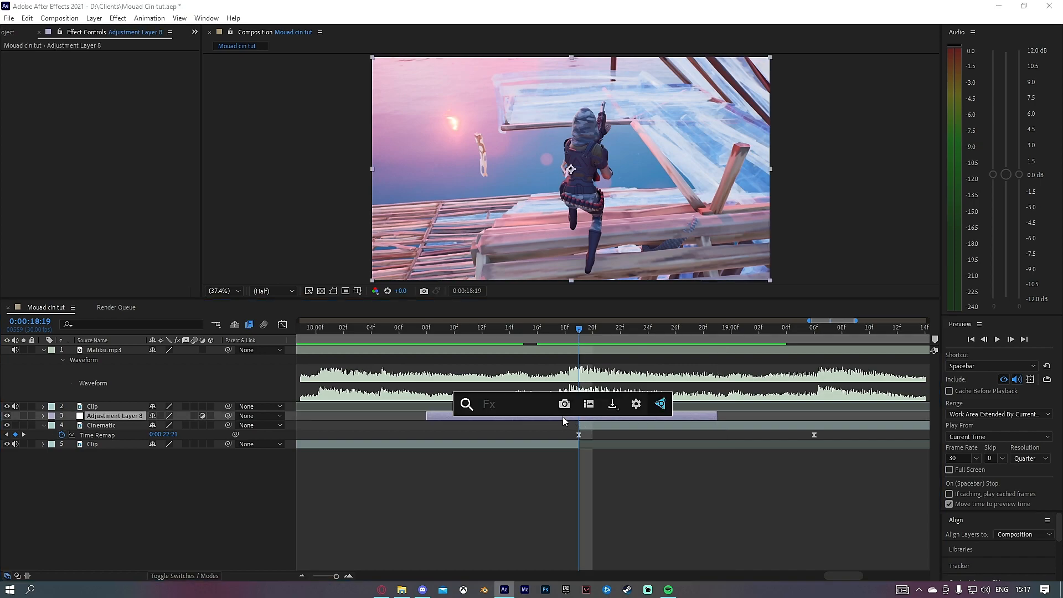
{"action": "type", "text": "blurmo"}
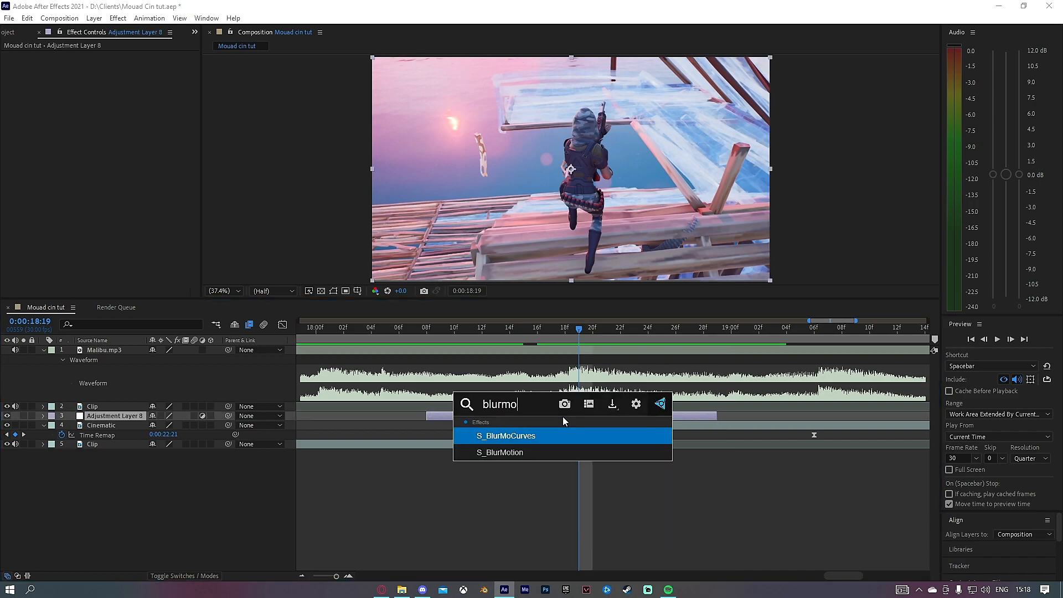
{"action": "left_click", "coordinate": [591, 457]}
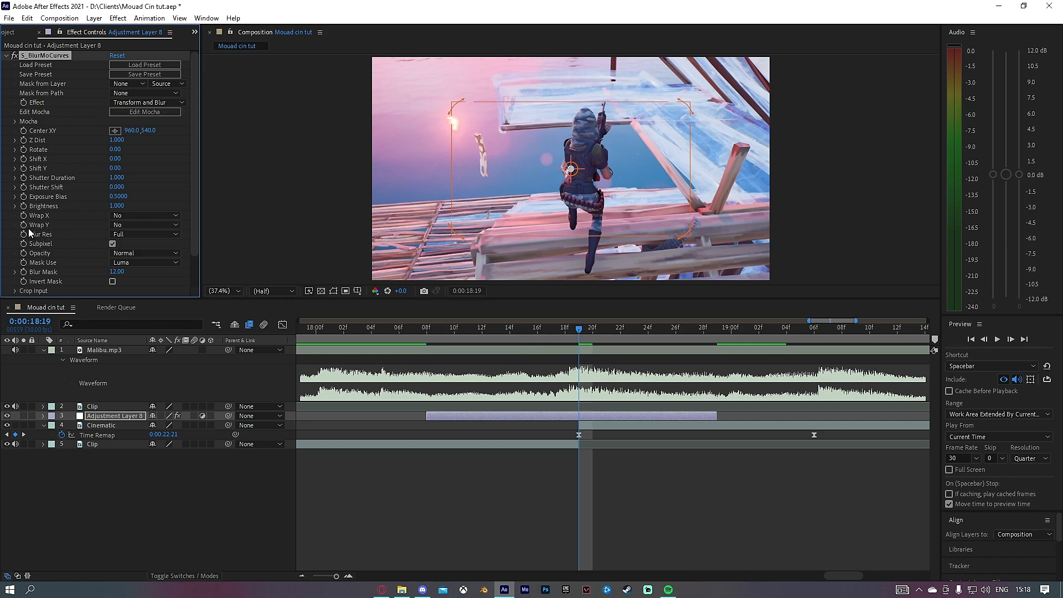
Set the effect's Wrap X and Wrap Y to Reflect.
{"action": "left_click", "coordinate": [122, 216]}
{"action": "left_click", "coordinate": [125, 248]}
{"action": "left_click", "coordinate": [122, 228]}
{"action": "left_click", "coordinate": [125, 258]}
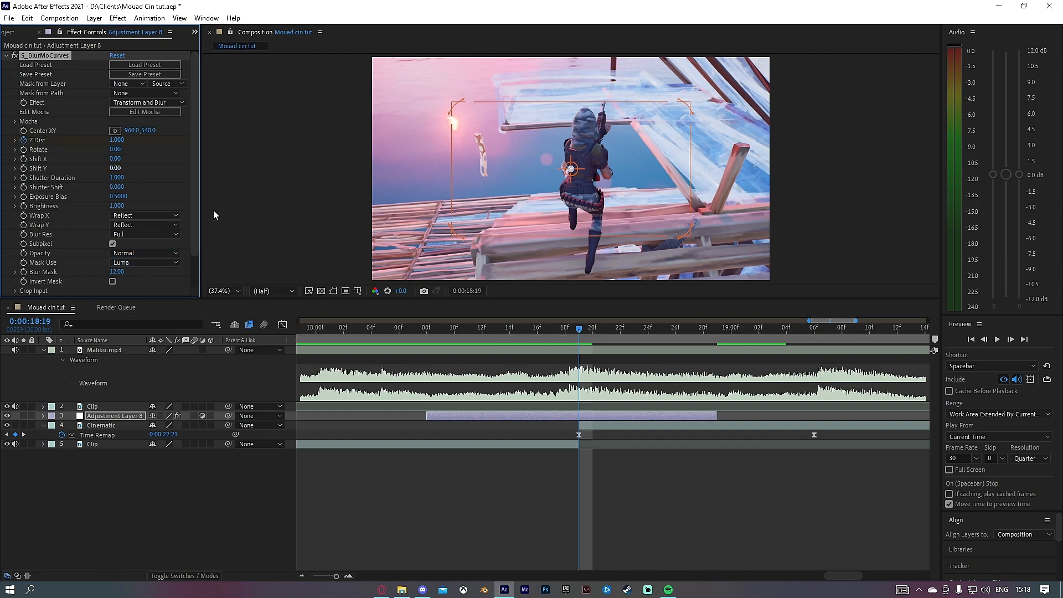
Keyframe Z Dist at 1.000 at 0:00:18:10 and set it to 1.4 at 0:00:18:19.
{"action": "key", "text": "u"}
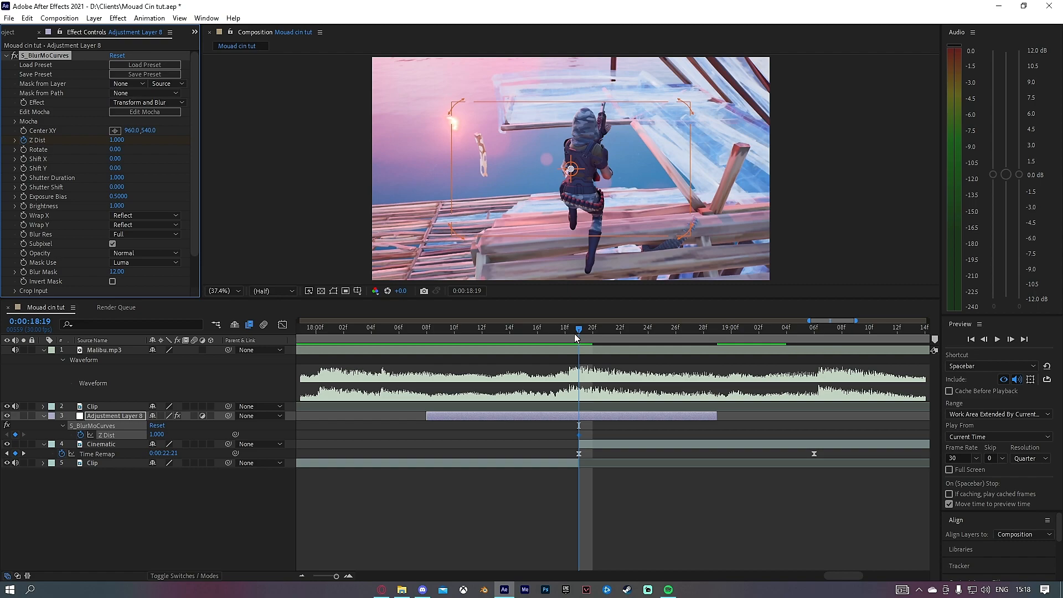
{"action": "left_click_drag", "start_coordinate": [574, 333], "coordinate": [451, 406]}
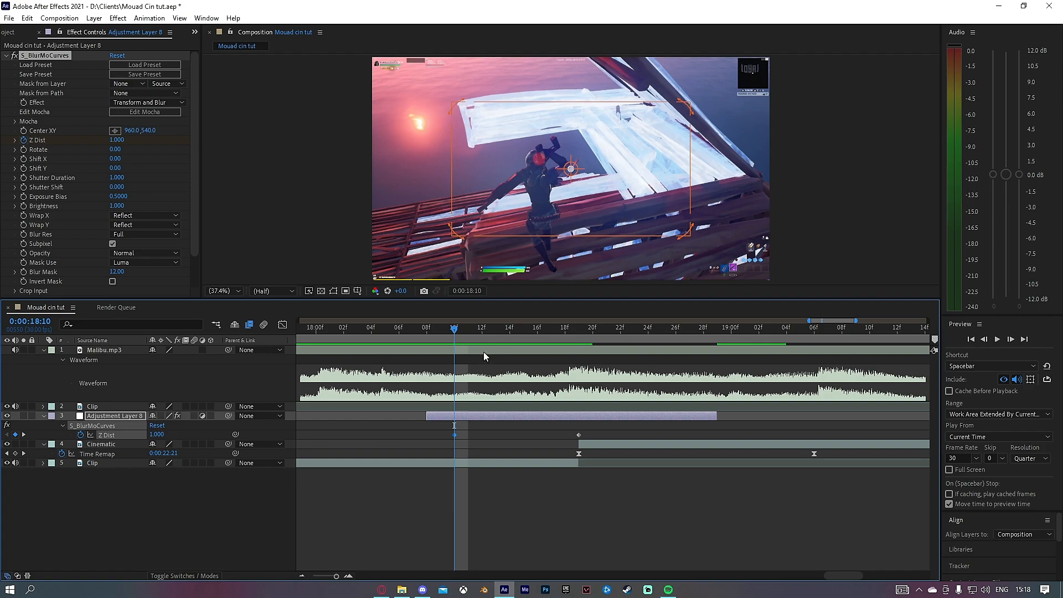
{"action": "key", "text": "k"}
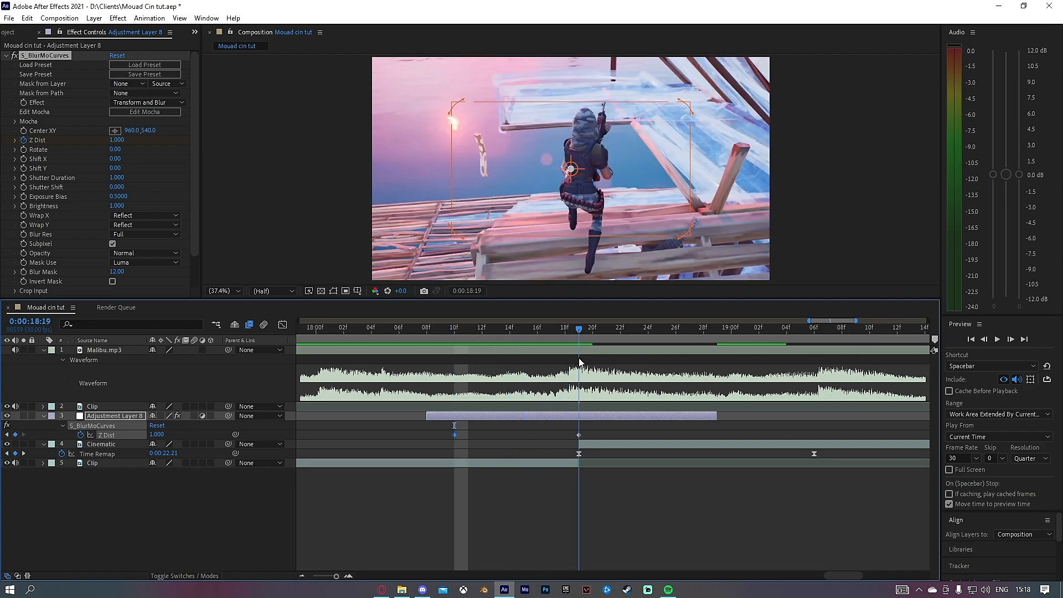
{"action": "left_click", "coordinate": [116, 140]}
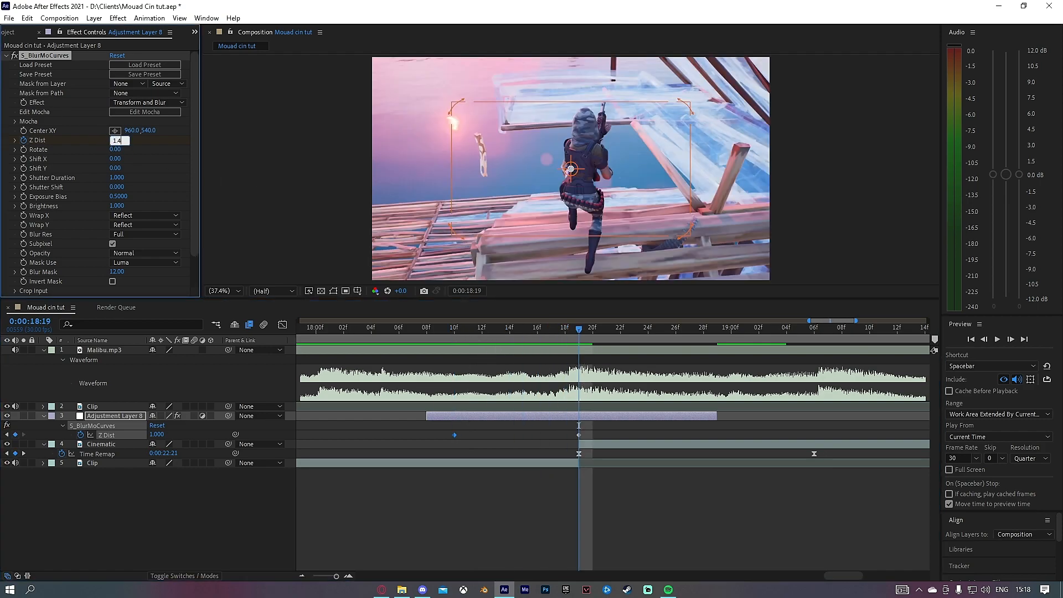
{"action": "type", "text": "1.4"}
{"action": "key", "text": "Return"}
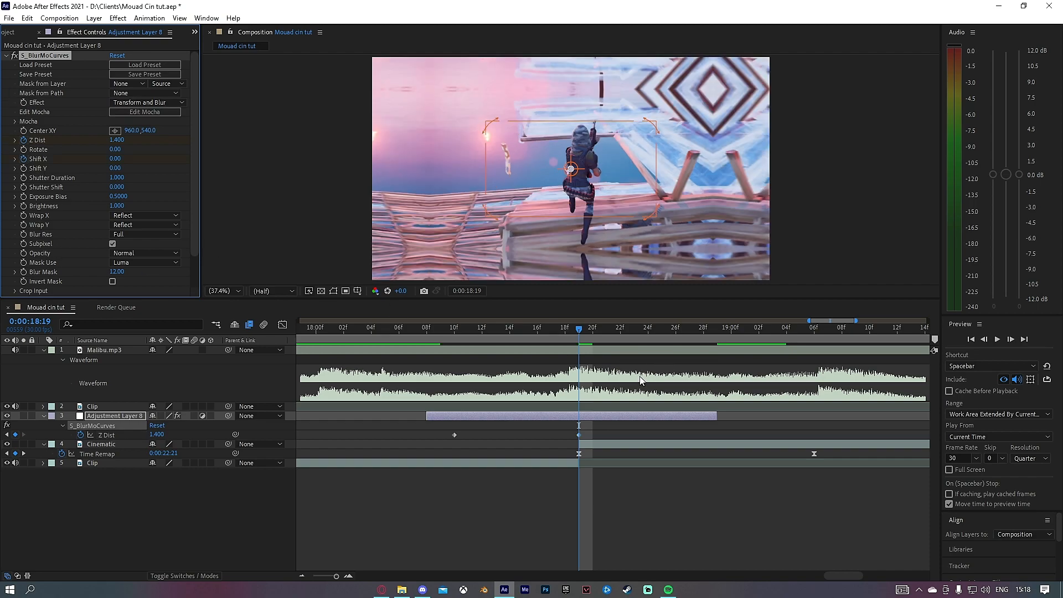
Keyframe Shift X at 0 at 0:00:18:10 and set it to 800 at 0:00:18:19.
{"action": "key", "text": "u"}
{"action": "key", "text": "u"}
{"action": "left_click_drag", "start_coordinate": [578, 332], "coordinate": [580, 370]}
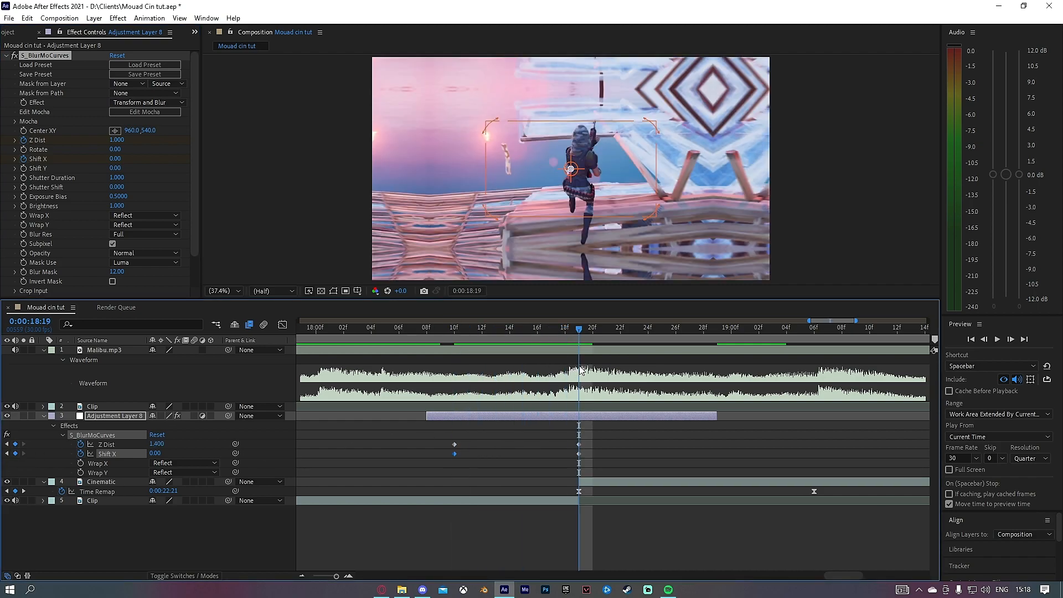
{"action": "left_click_drag", "start_coordinate": [155, 454], "coordinate": [197, 452]}
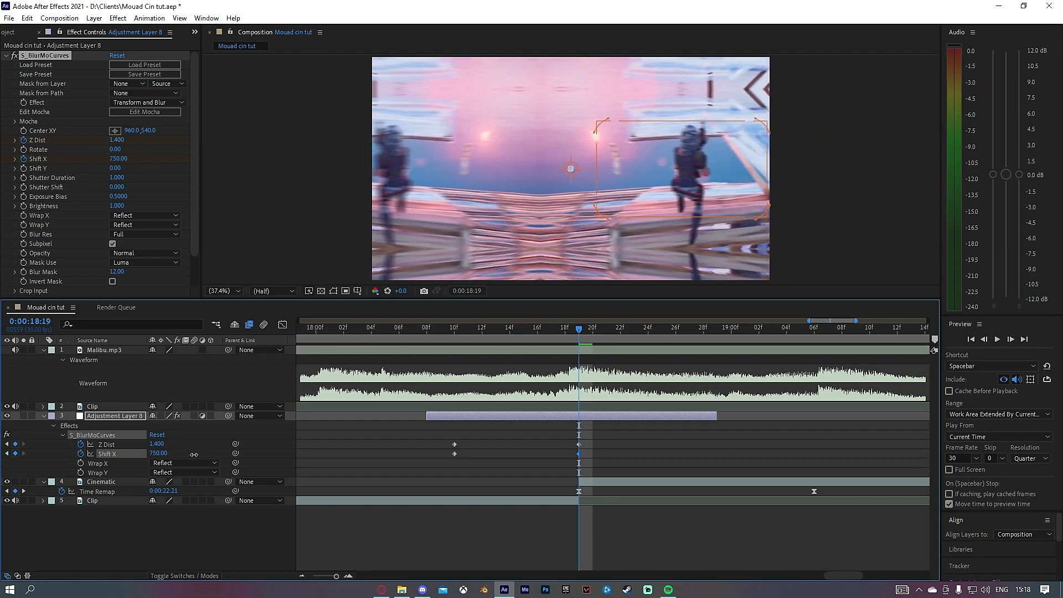
{"action": "left_click_drag", "start_coordinate": [201, 455], "coordinate": [196, 455]}
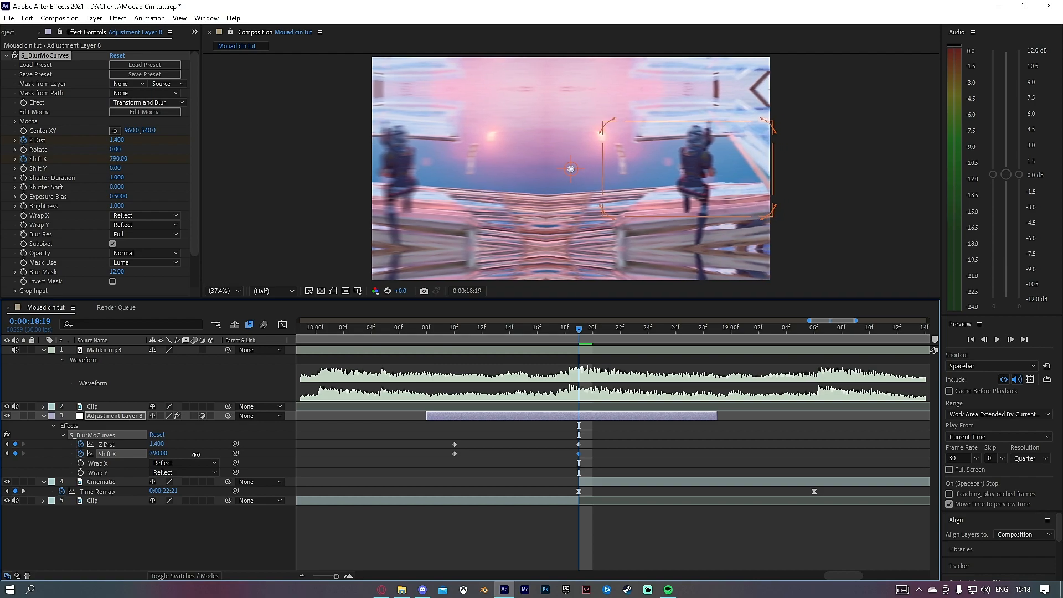
{"action": "left_click_drag", "start_coordinate": [196, 454], "coordinate": [197, 454]}
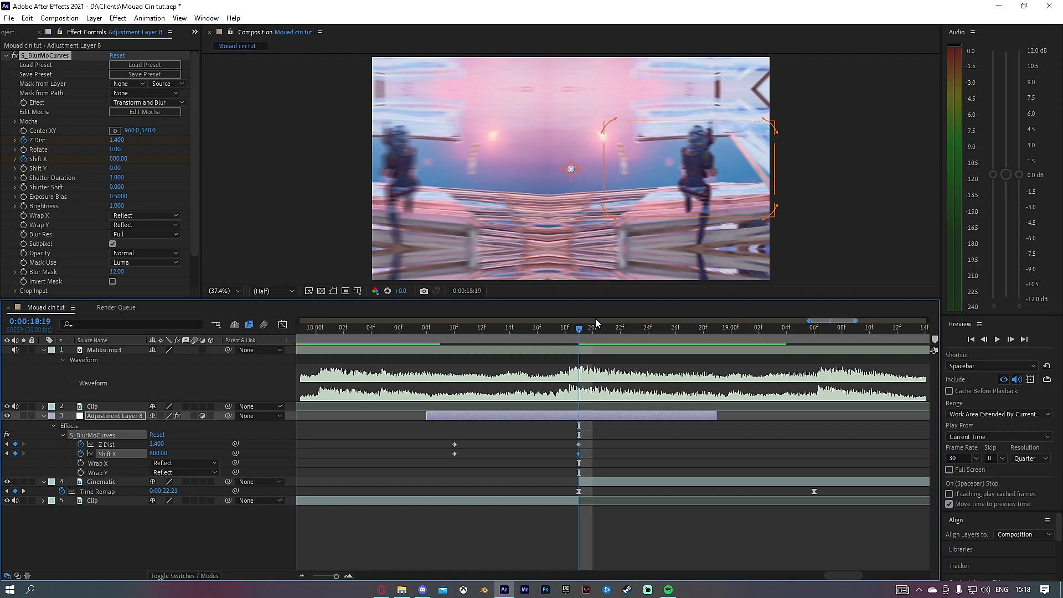
Add Z Dist and Shift X keyframes one frame after the cut, at 0:00:18:20, and set Z Dist there to 0.7.
{"action": "mouse_move", "coordinate": [562, 333]}
{"action": "left_mouse_down"}
{"action": "mouse_move", "coordinate": [482, 332]}
{"action": "mouse_move", "coordinate": [578, 332]}
{"action": "left_mouse_up"}
{"action": "key", "text": "Page_Down"}
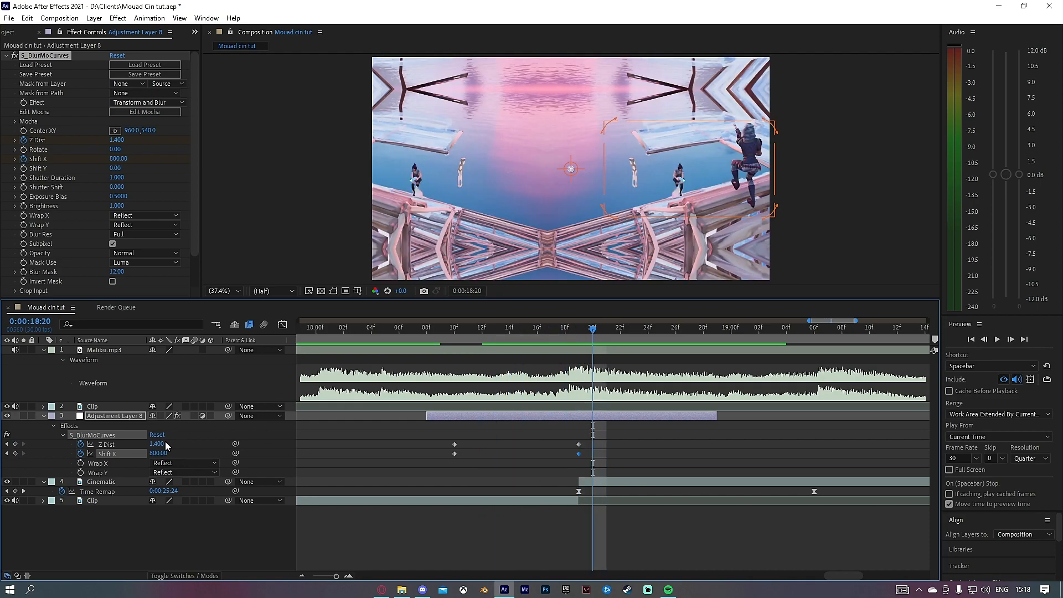
{"action": "left_click", "coordinate": [16, 444]}
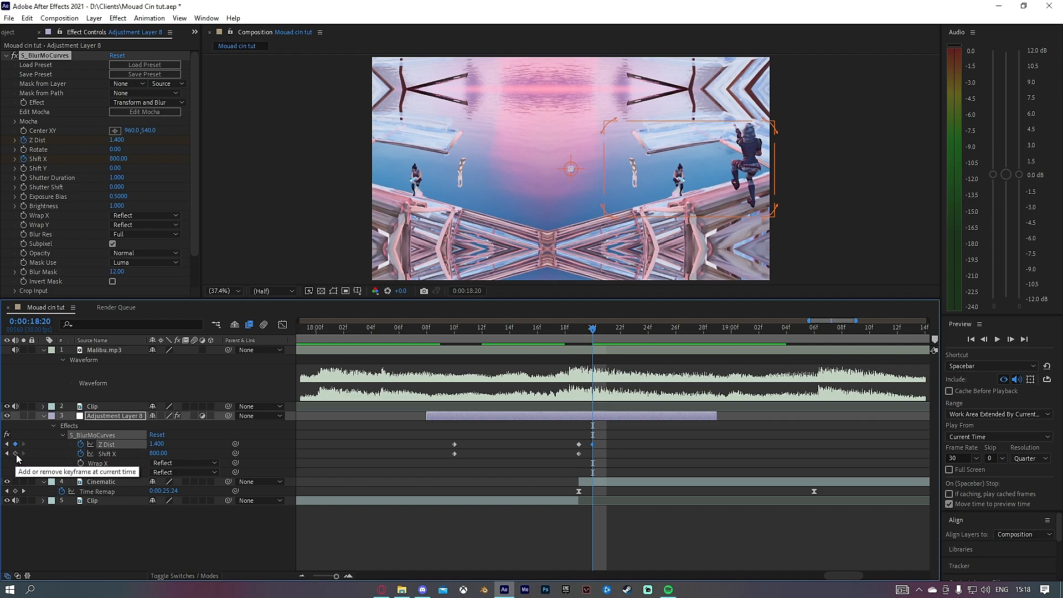
{"action": "left_click", "coordinate": [16, 454]}
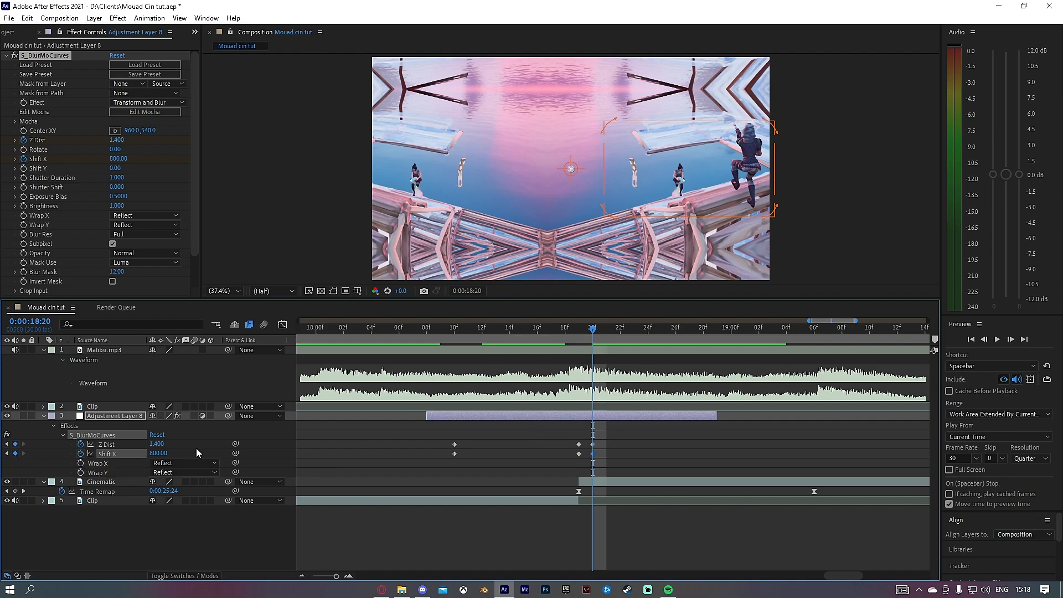
{"action": "left_click", "coordinate": [157, 444]}
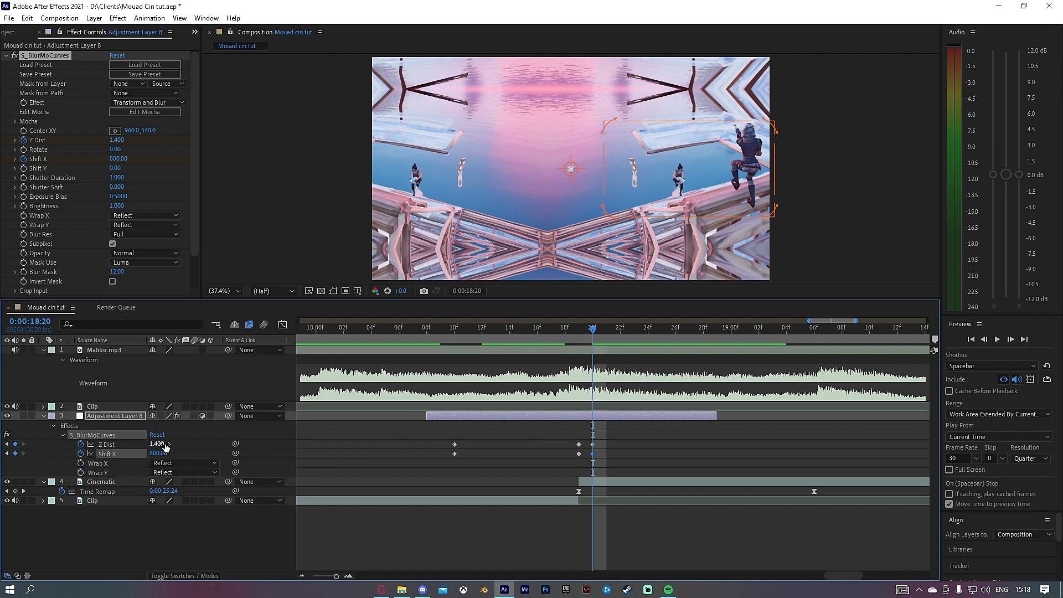
{"action": "left_click", "coordinate": [203, 446]}
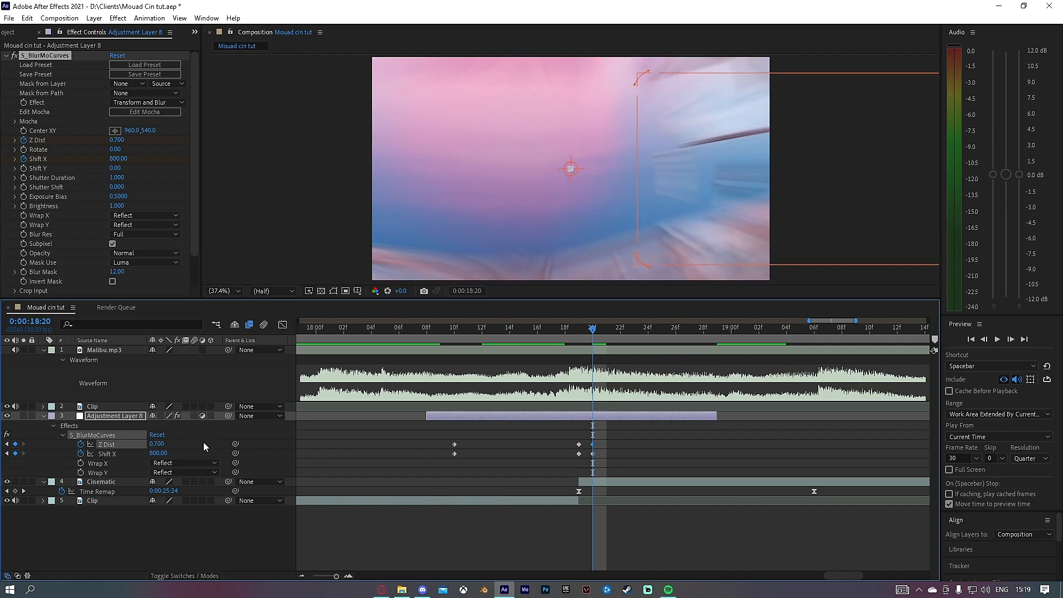
Set Shift X to -800 at 0:00:18:20.
{"action": "left_click", "coordinate": [158, 453]}
{"action": "key", "text": "Return"}
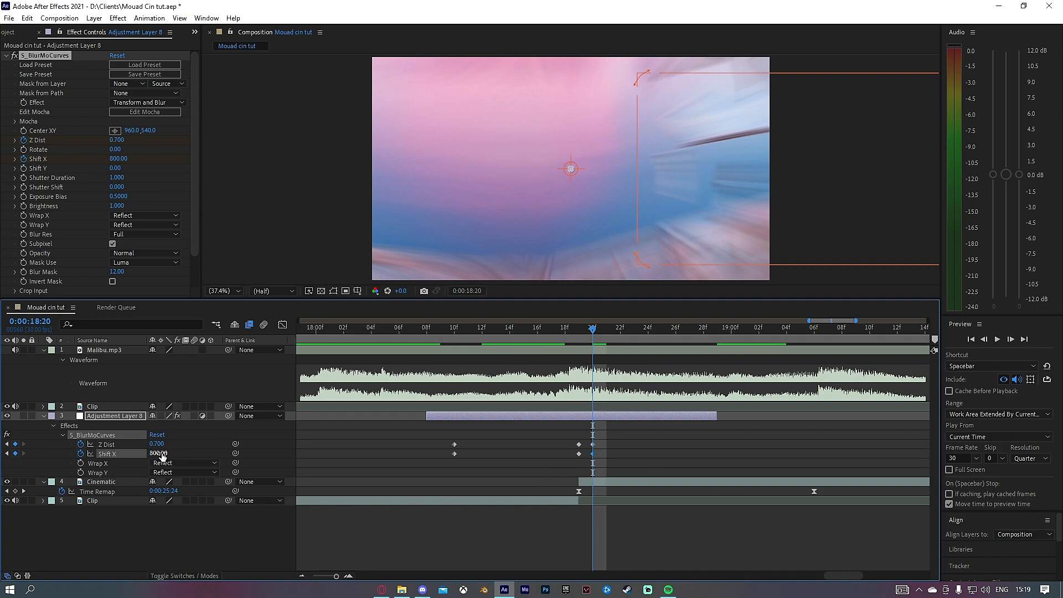
{"action": "left_click", "coordinate": [159, 453]}
{"action": "type", "text": "-"}
{"action": "key", "text": "Return"}
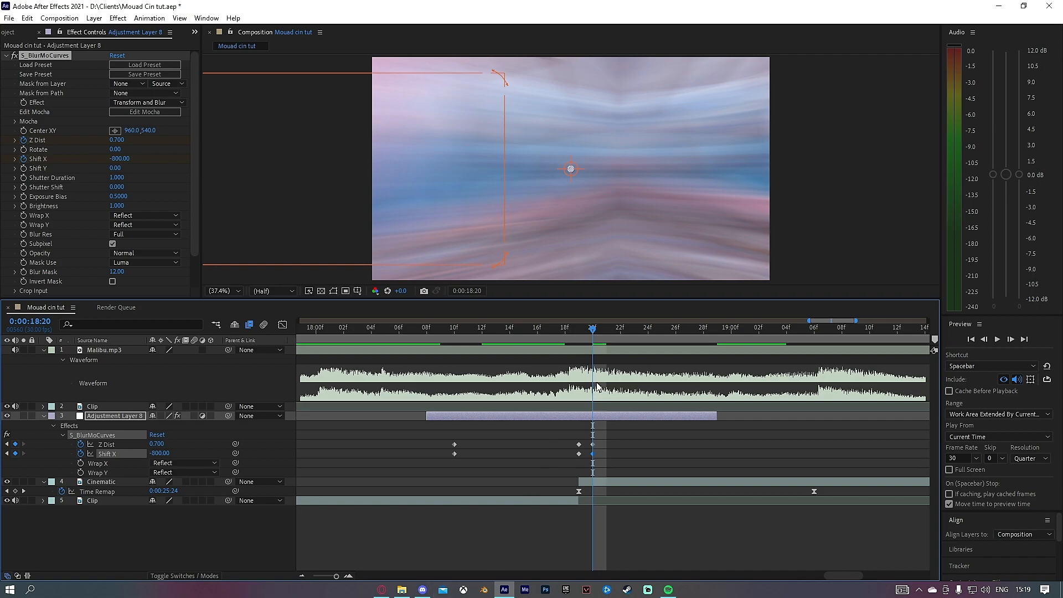
Extend the adjustment layer's end to 0:00:19:02 and add Z Dist and Shift X keyframes at 0:00:19:00, reset to their defaults.
{"action": "left_click_drag", "start_coordinate": [591, 332], "coordinate": [757, 415]}
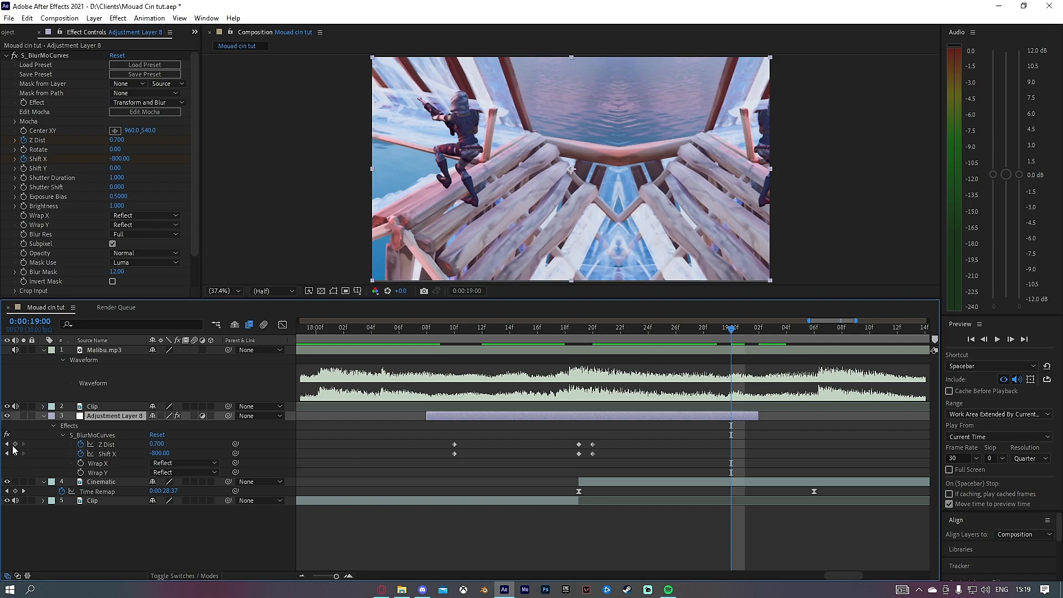
{"action": "left_click", "coordinate": [15, 443]}
{"action": "left_click", "coordinate": [15, 454]}
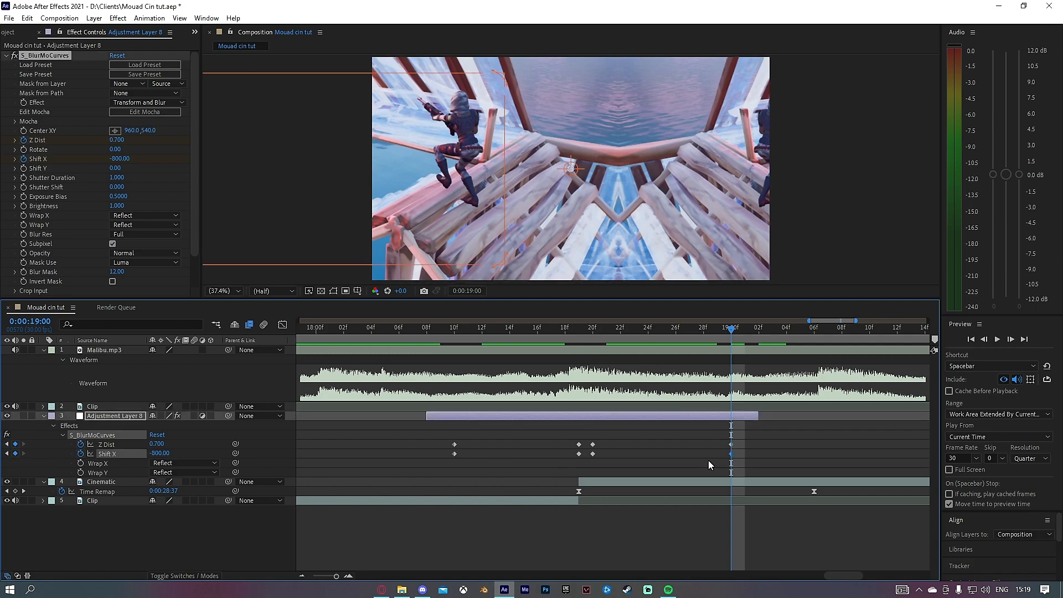
{"action": "right_click", "coordinate": [155, 450]}
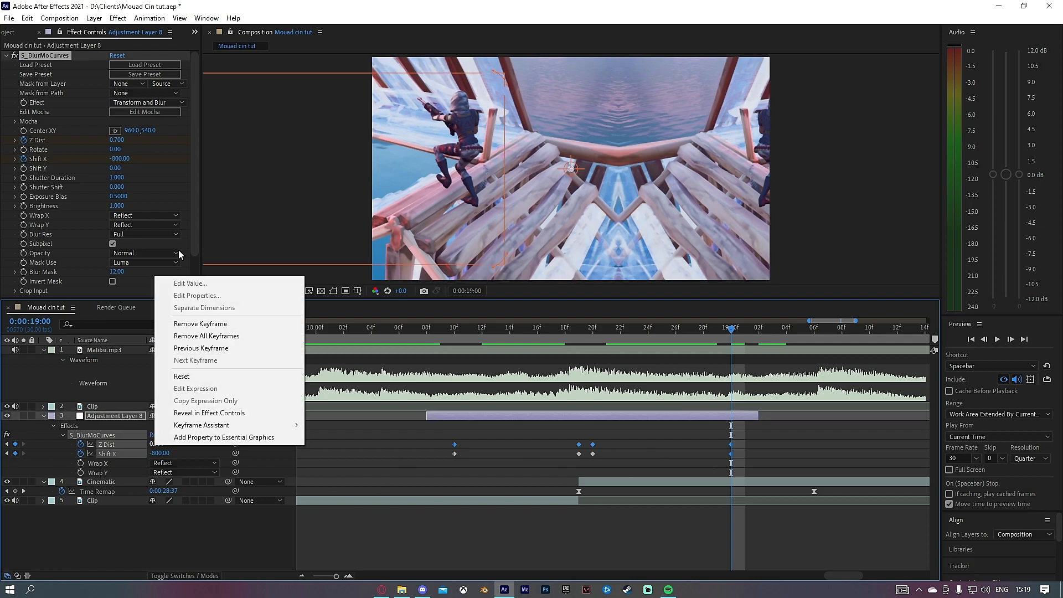
{"action": "left_click", "coordinate": [178, 375]}
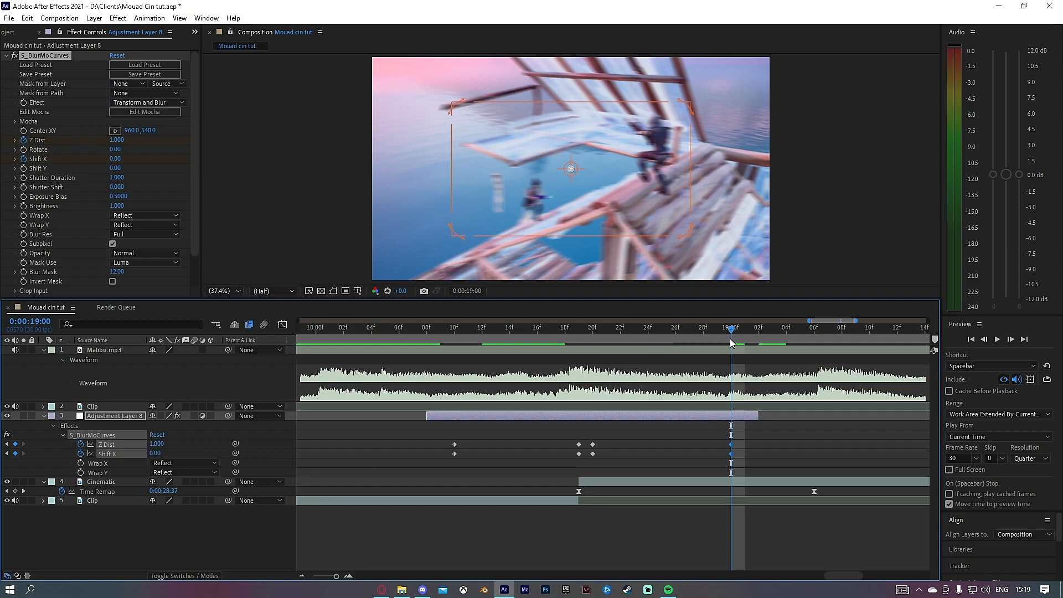
Easy Ease the Z Dist keyframes at 0:00:18:10 and 0:00:18:19 and shape their value curve to start slow and rise steeply into the cut.
{"action": "left_click_drag", "start_coordinate": [727, 335], "coordinate": [481, 329]}
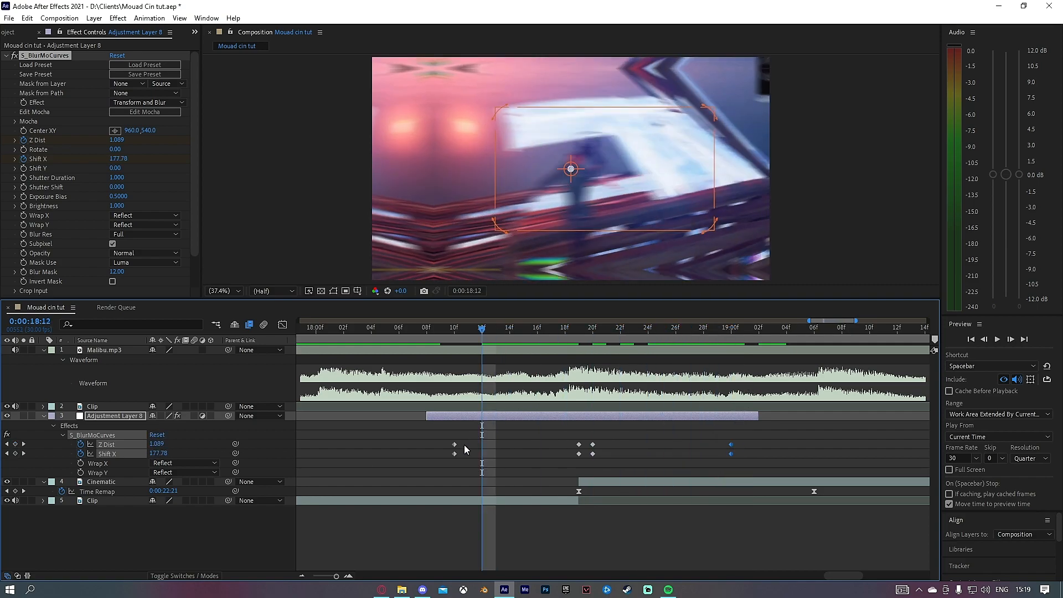
{"action": "left_click", "coordinate": [423, 440]}
{"action": "left_click_drag", "start_coordinate": [424, 440], "coordinate": [582, 451]}
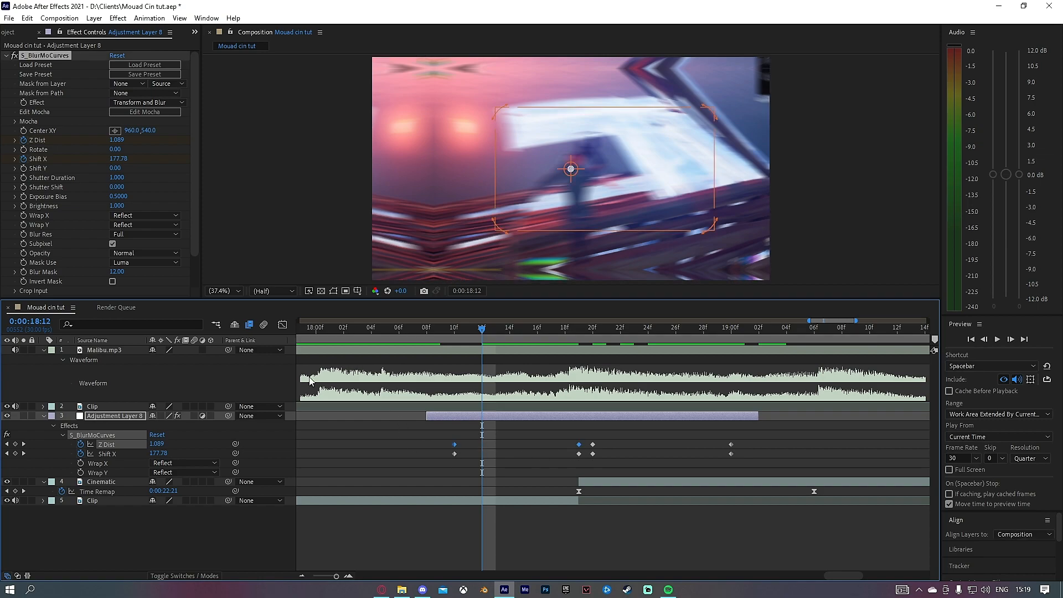
{"action": "left_click", "coordinate": [282, 325]}
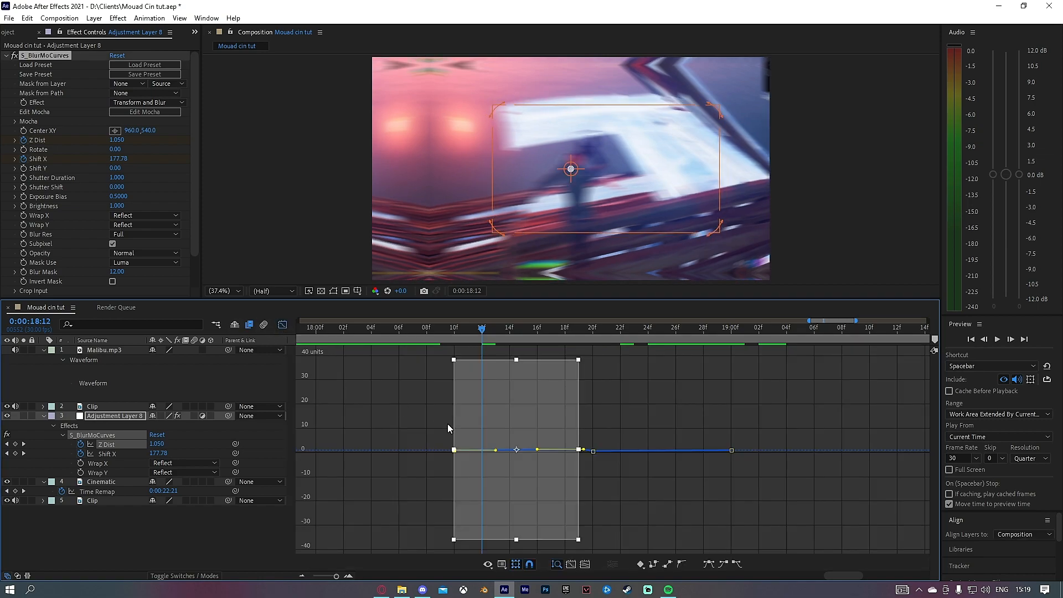
{"action": "left_click", "coordinate": [445, 434]}
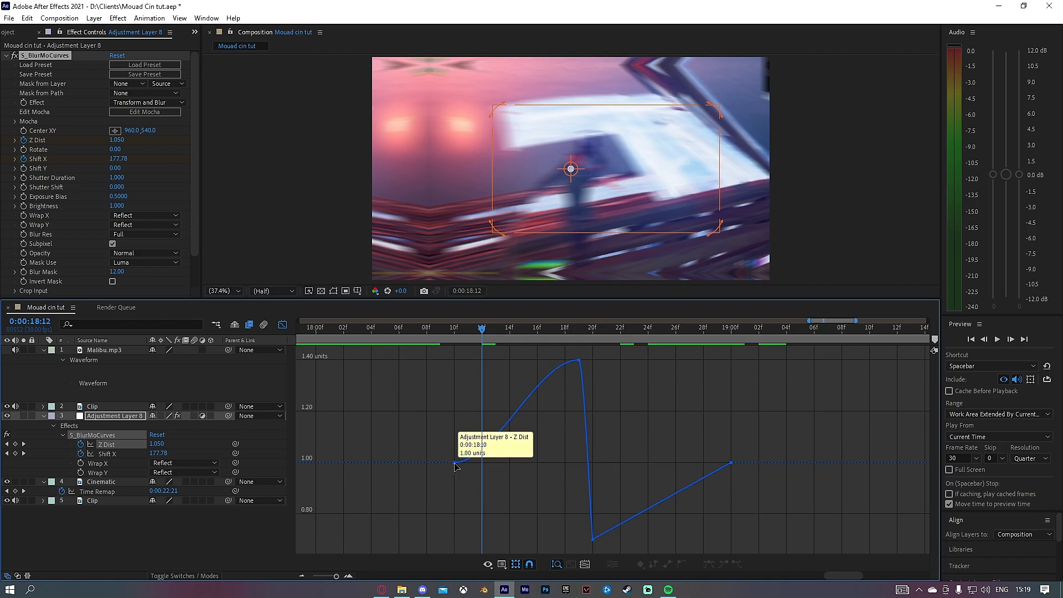
{"action": "left_click_drag", "start_coordinate": [454, 462], "coordinate": [556, 454]}
{"action": "left_click_drag", "start_coordinate": [537, 361], "coordinate": [566, 442]}
{"action": "left_click", "coordinate": [280, 325]}
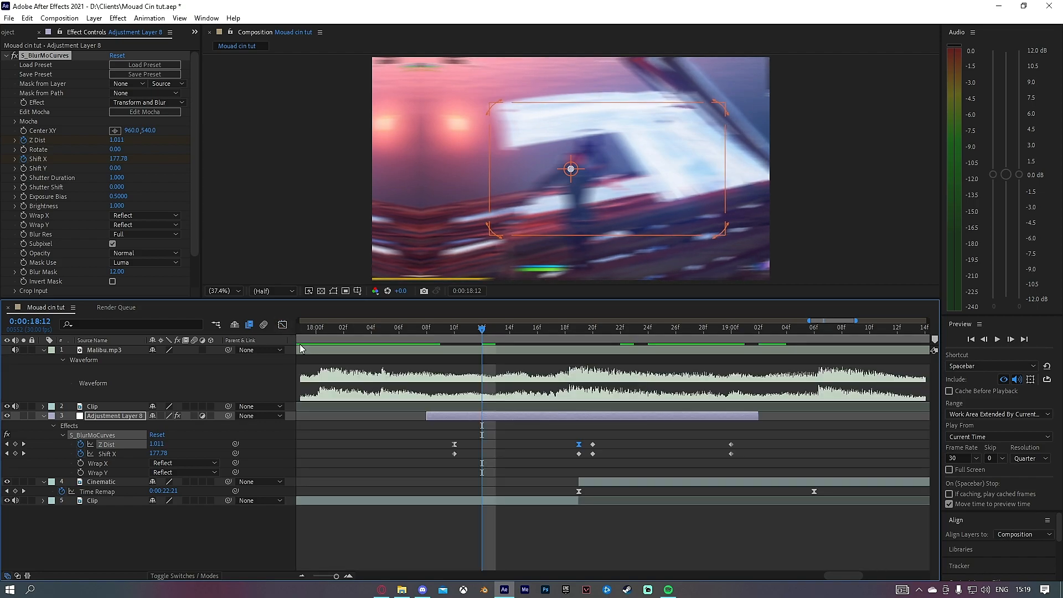
Easy Ease the Shift X keyframes at 0:00:18:10 and 0:00:18:19 and bend their curve to accelerate sharply toward the cut.
{"action": "left_click_drag", "start_coordinate": [441, 463], "coordinate": [587, 451]}
{"action": "key", "text": "F9"}
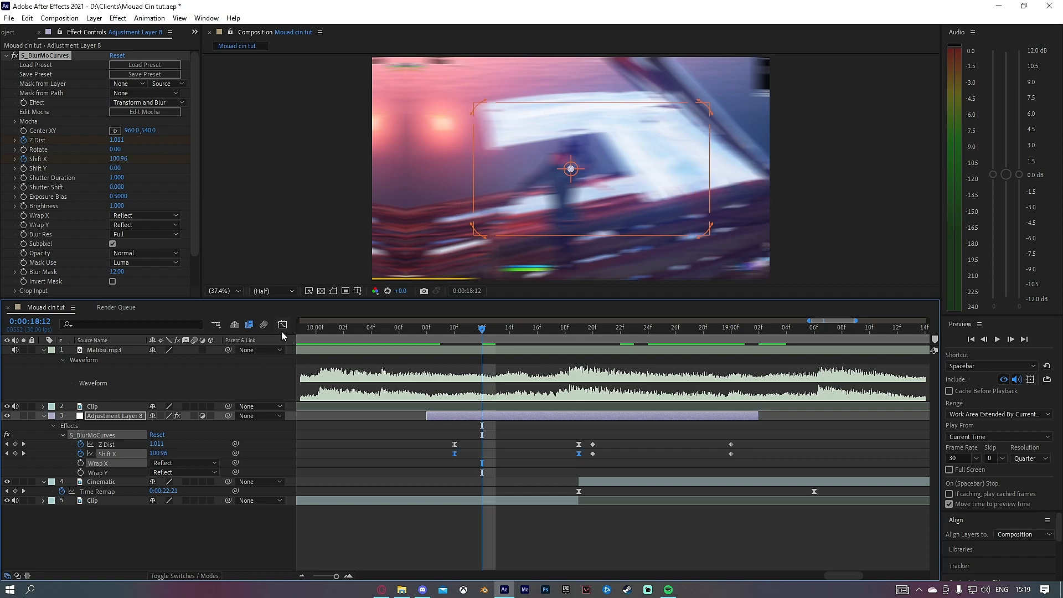
{"action": "left_click", "coordinate": [282, 324]}
{"action": "left_click", "coordinate": [455, 450]}
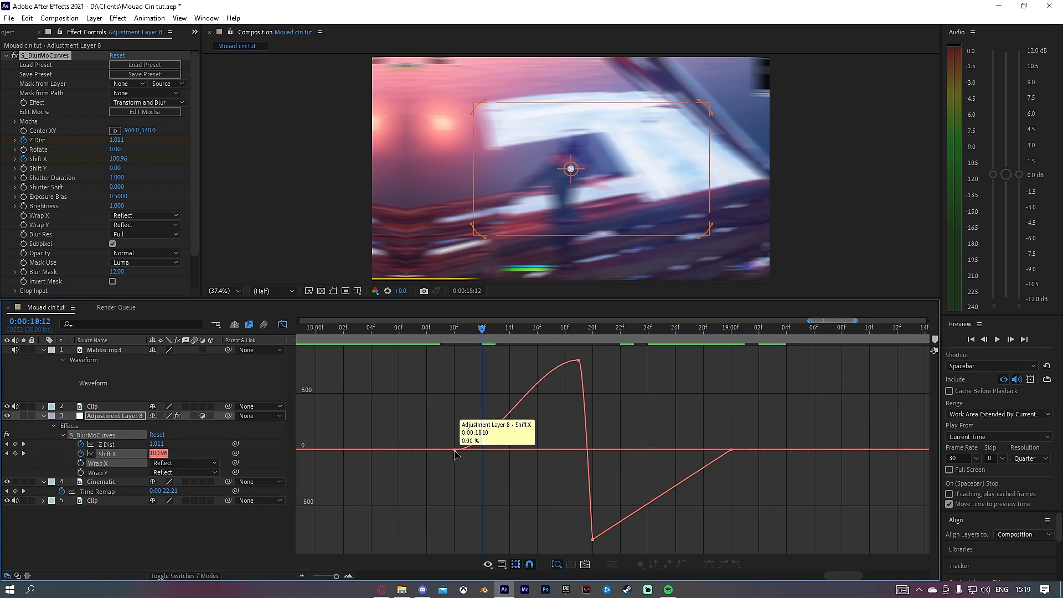
{"action": "left_click_drag", "start_coordinate": [536, 363], "coordinate": [570, 448]}
{"action": "left_click", "coordinate": [499, 451]}
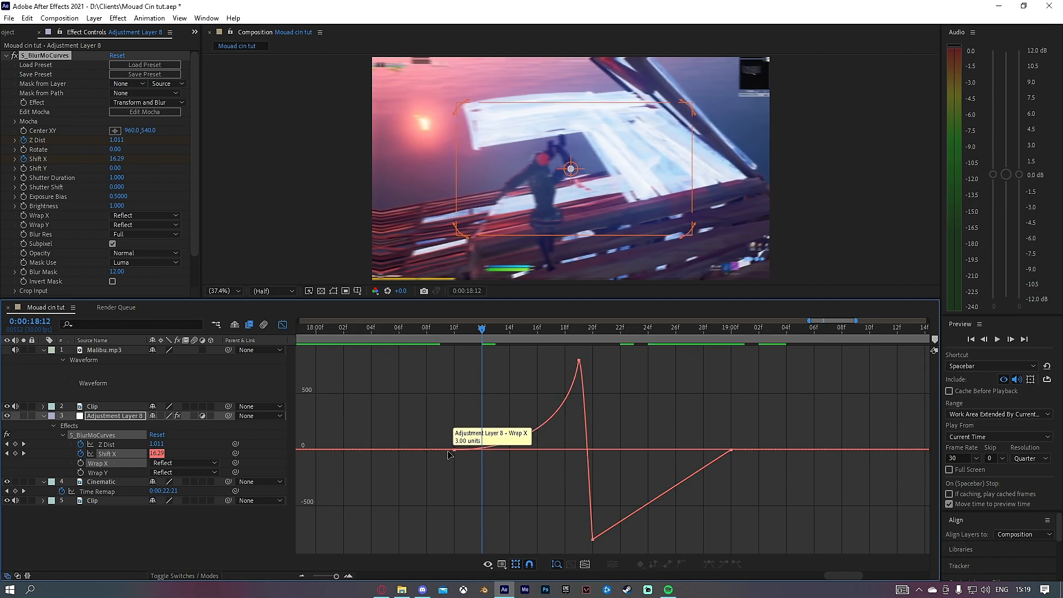
{"action": "left_click", "coordinate": [489, 450]}
{"action": "left_click_drag", "start_coordinate": [495, 450], "coordinate": [562, 440]}
{"action": "left_click", "coordinate": [282, 326]}
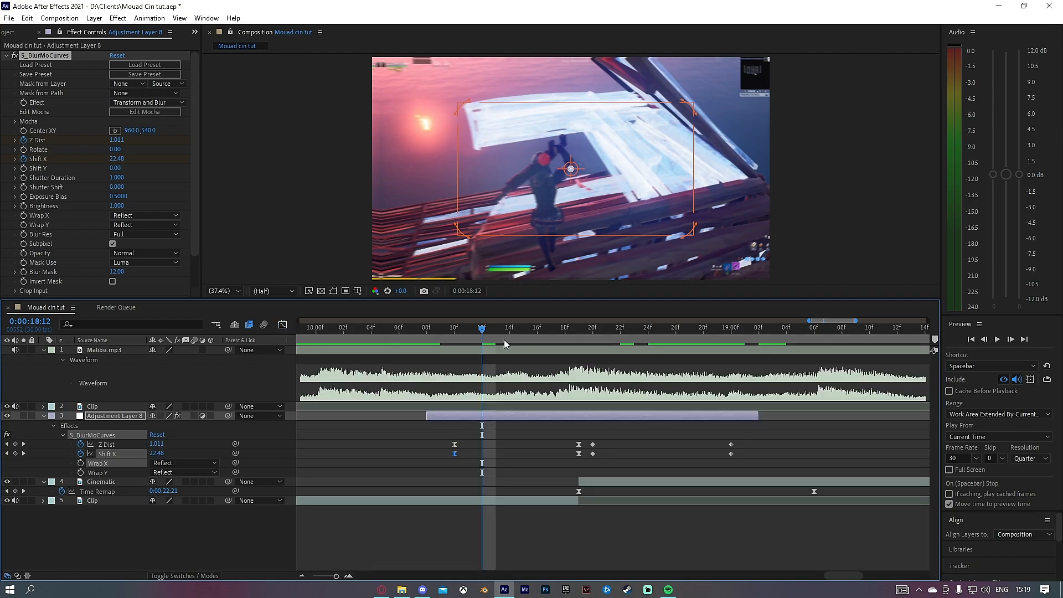
Easy Ease the Z Dist keyframes at 0:00:18:20 and 0:00:19:00 and shape the curve to rise fast after the cut and settle slowly.
{"action": "left_click", "coordinate": [607, 327]}
{"action": "left_click_drag", "start_coordinate": [770, 438], "coordinate": [581, 445]}
{"action": "key", "text": "shift+F3"}
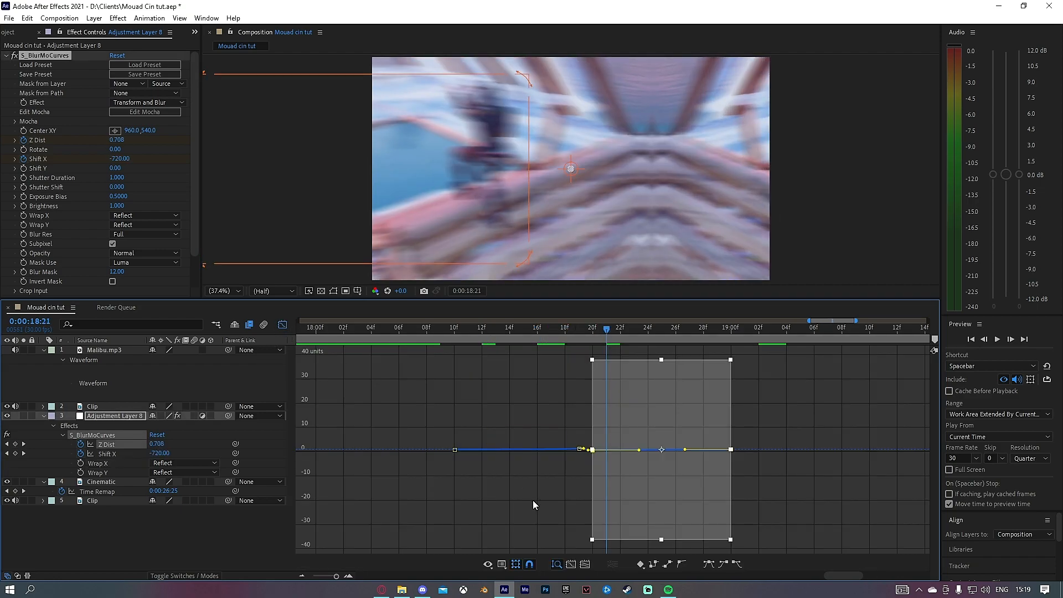
{"action": "left_click", "coordinate": [566, 420]}
{"action": "left_click", "coordinate": [592, 539]}
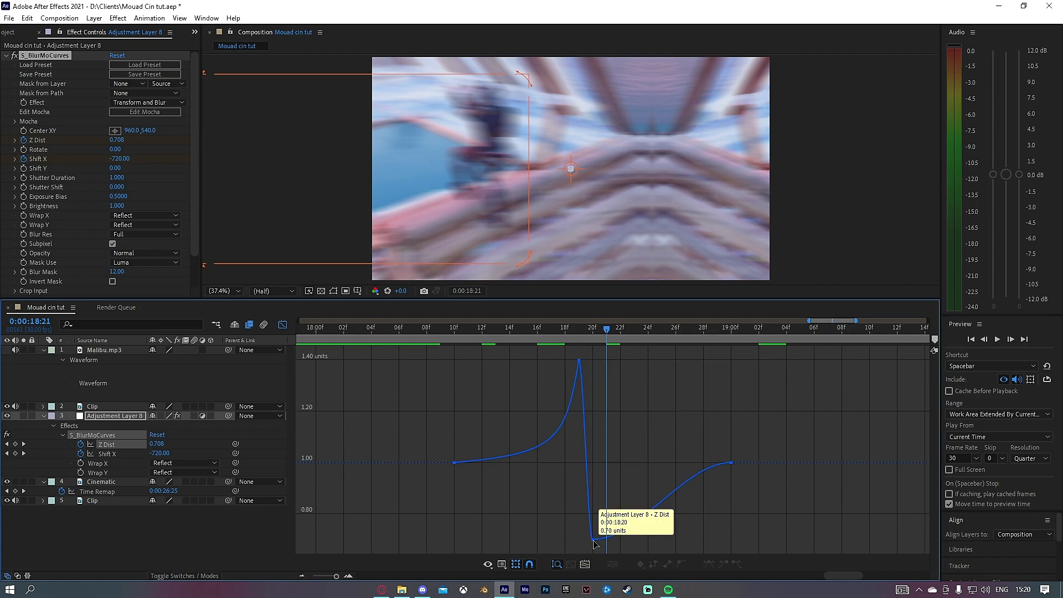
{"action": "left_click_drag", "start_coordinate": [638, 537], "coordinate": [599, 468]}
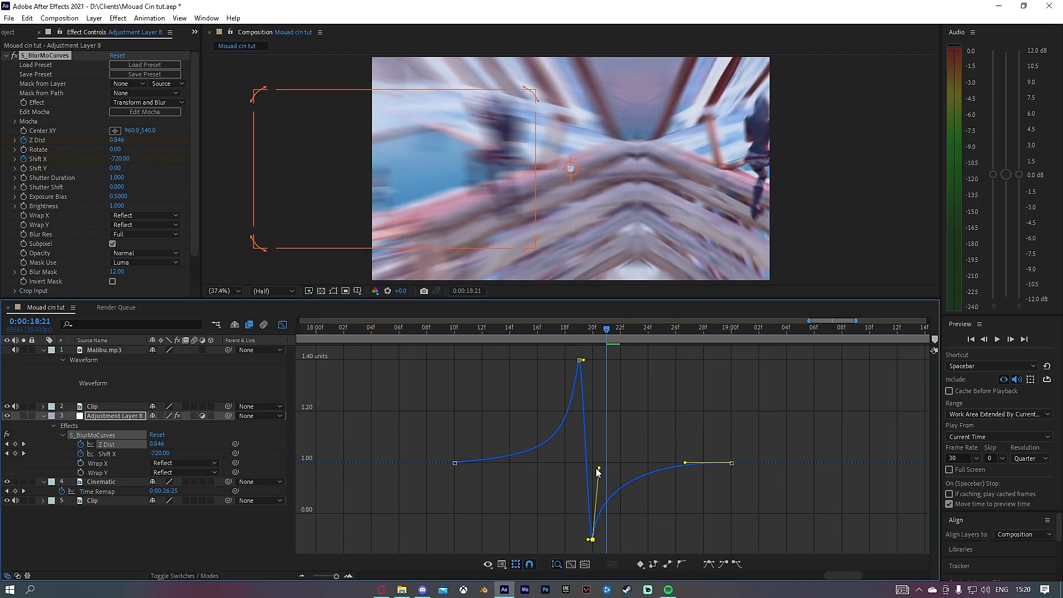
{"action": "left_click_drag", "start_coordinate": [678, 465], "coordinate": [616, 468]}
{"action": "left_click", "coordinate": [282, 324]}
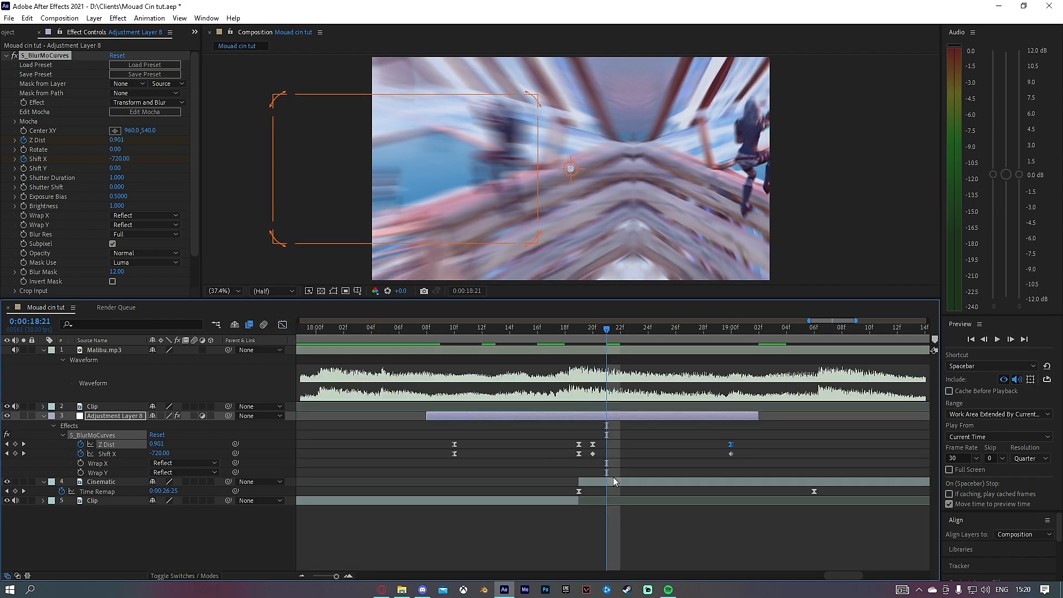
Easy Ease the Shift X keyframes at 0:00:18:20 and 0:00:19:00 and shape their curve with a steep start and a gradual finish.
{"action": "left_click_drag", "start_coordinate": [742, 463], "coordinate": [590, 452]}
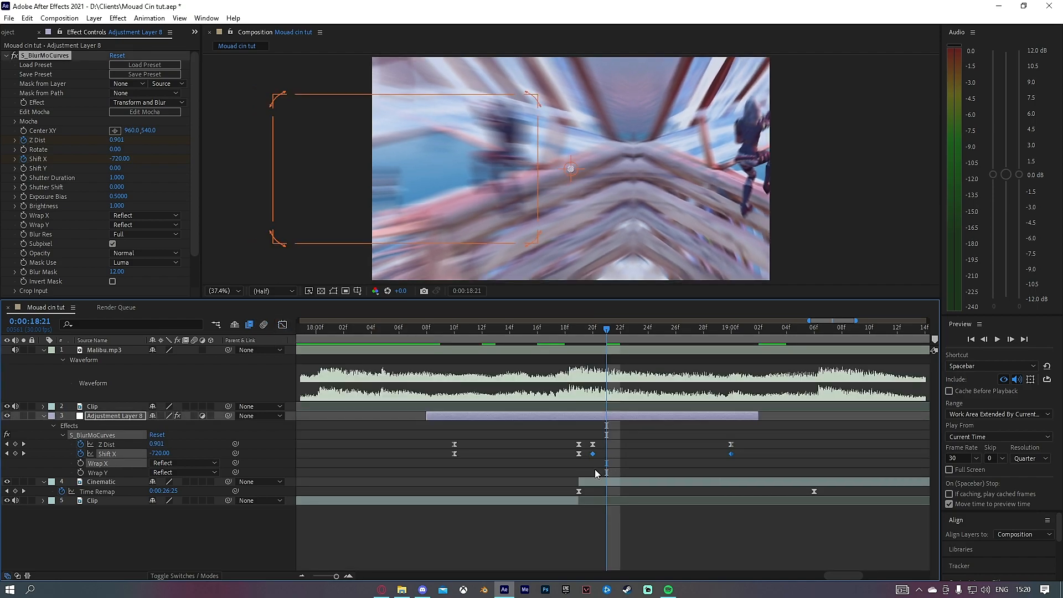
{"action": "key", "text": "F9"}
{"action": "left_click", "coordinate": [283, 324]}
{"action": "left_click", "coordinate": [592, 539]}
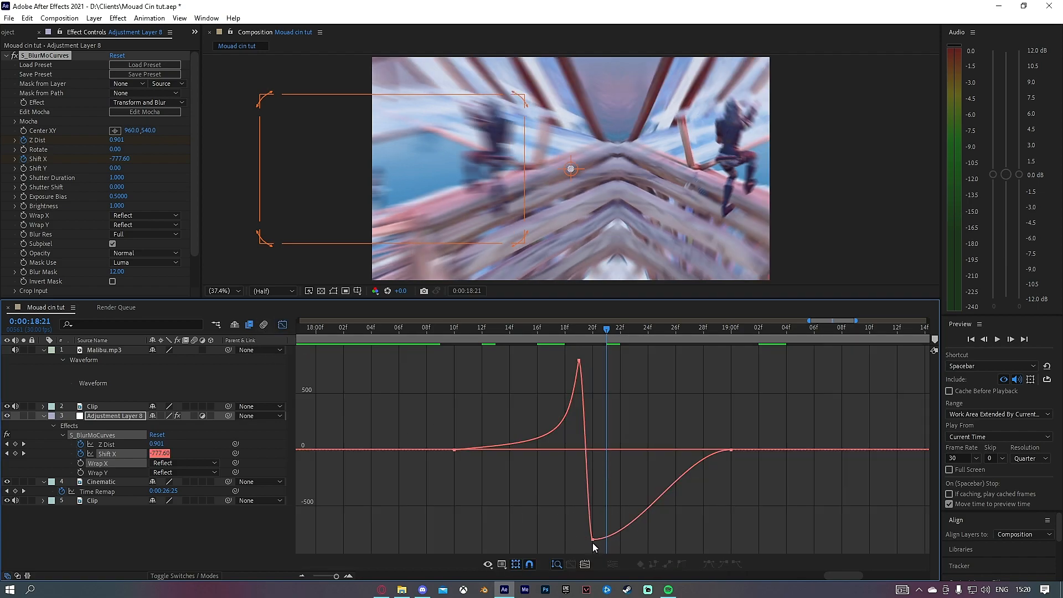
{"action": "left_click_drag", "start_coordinate": [639, 539], "coordinate": [597, 455]}
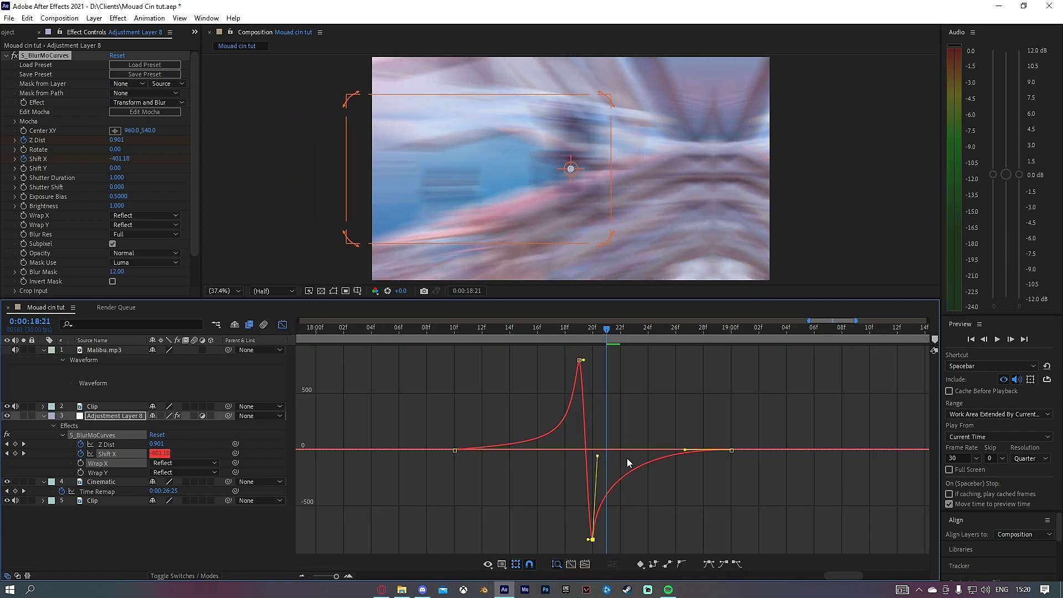
{"action": "left_click_drag", "start_coordinate": [686, 451], "coordinate": [620, 460]}
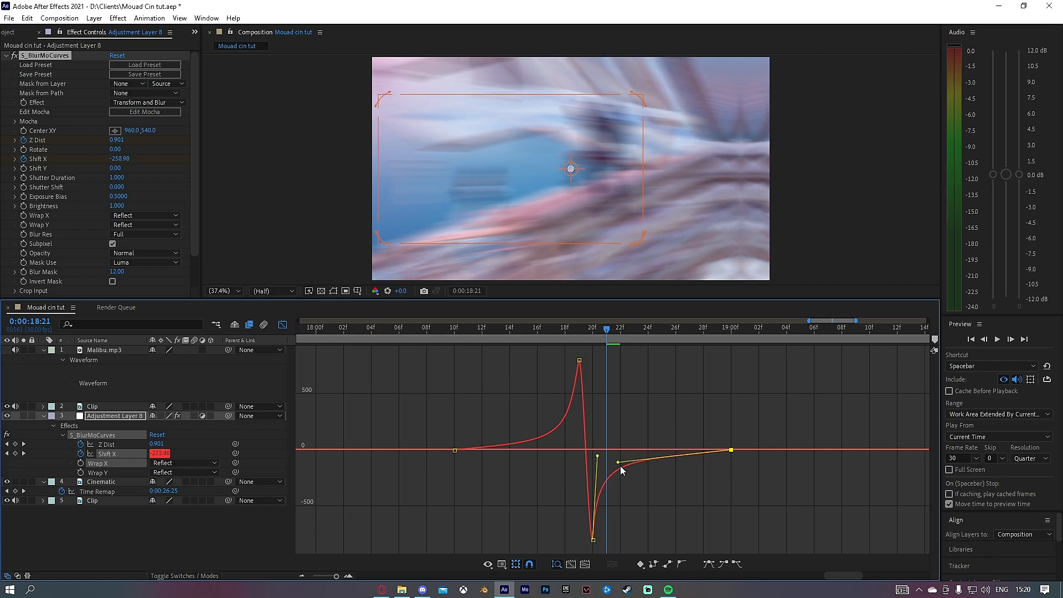
{"action": "left_click", "coordinate": [282, 324]}
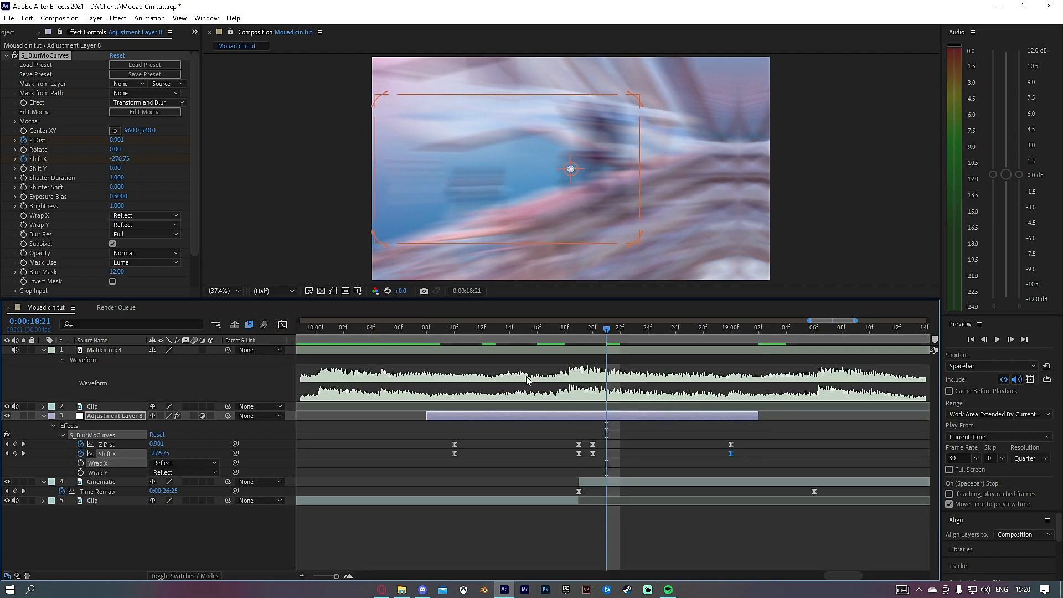
Play back the transition from before the adjustment layer to check the blurred shift and zoom.
{"action": "key", "text": "space"}
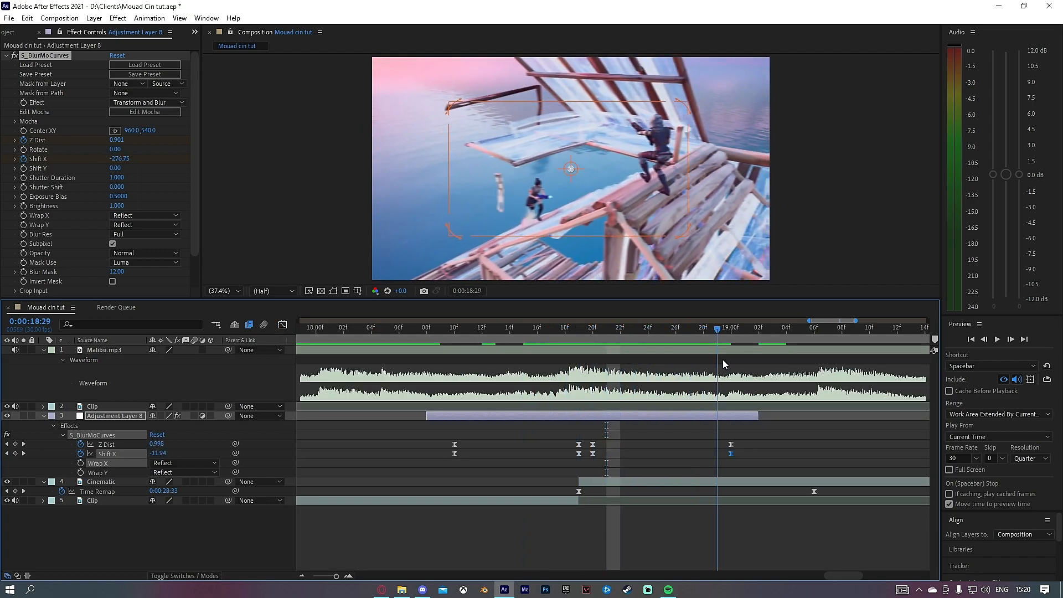
{"action": "left_click", "coordinate": [386, 327]}
{"action": "key", "text": "space"}
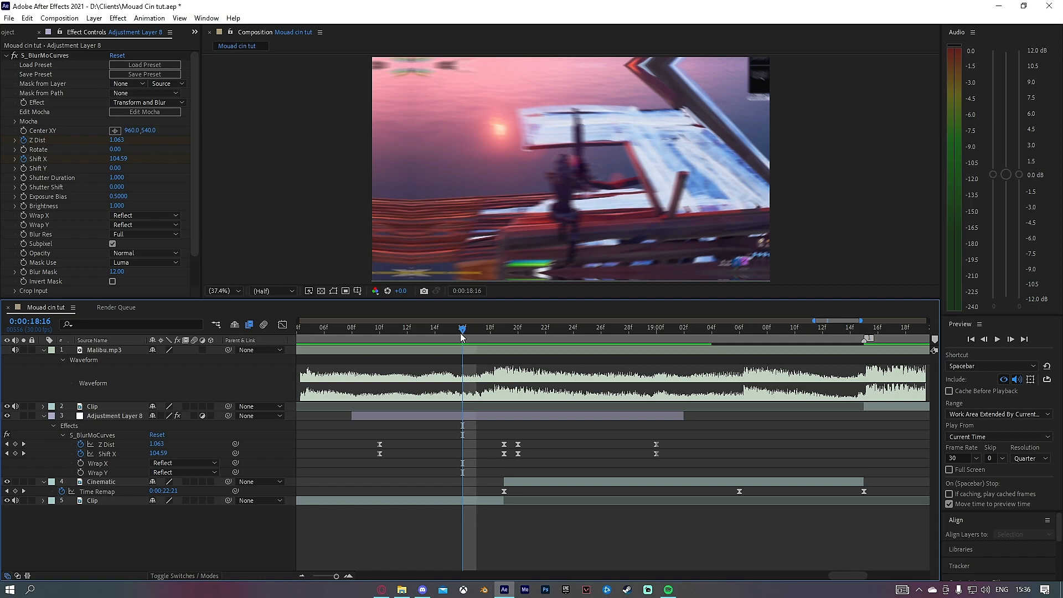
Examine the frames and the Z Dist and Shift X values around the cut and at the transition's first and last keyframes.
{"action": "left_click_drag", "start_coordinate": [464, 336], "coordinate": [504, 332]}
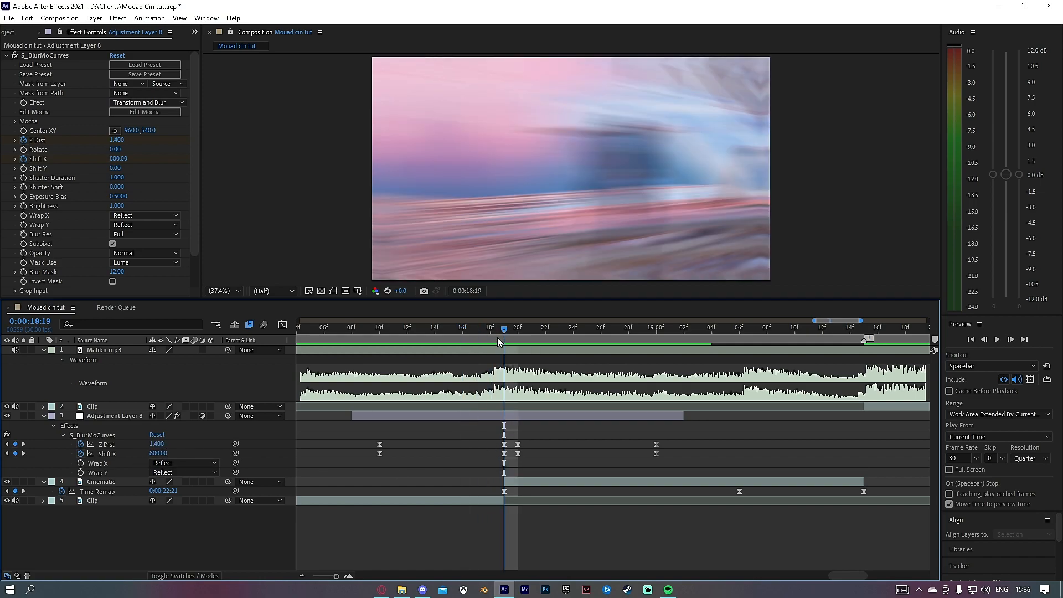
{"action": "left_click_drag", "start_coordinate": [503, 334], "coordinate": [518, 332]}
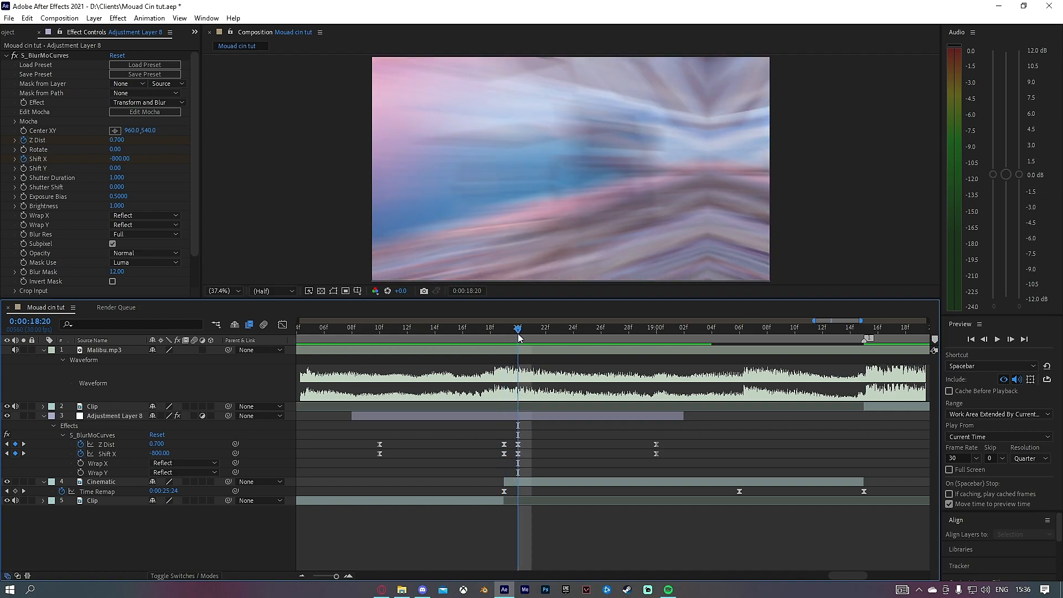
{"action": "left_click_drag", "start_coordinate": [517, 332], "coordinate": [508, 451]}
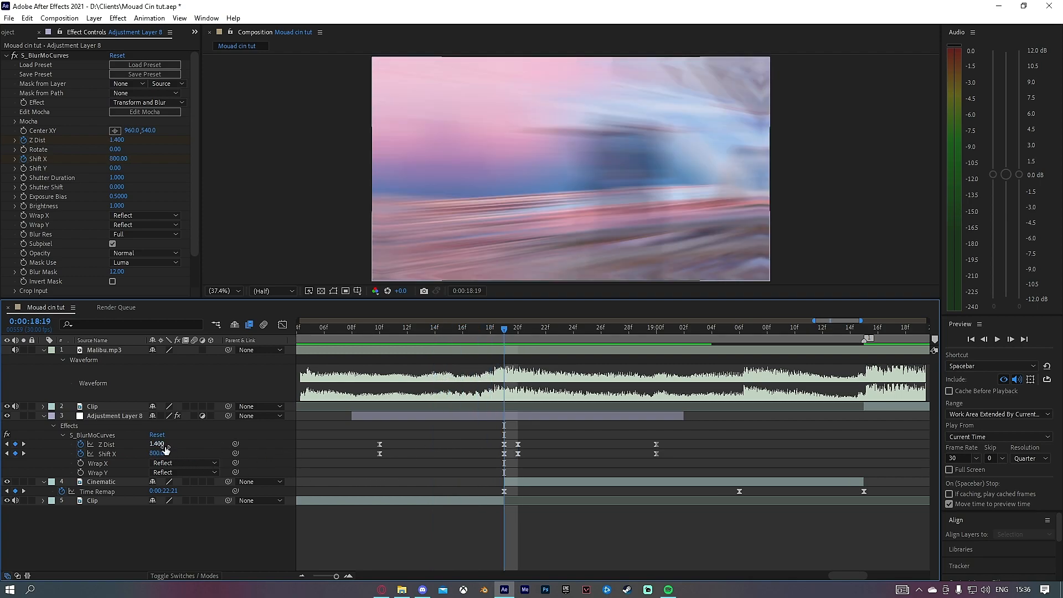
{"action": "left_click", "coordinate": [519, 331]}
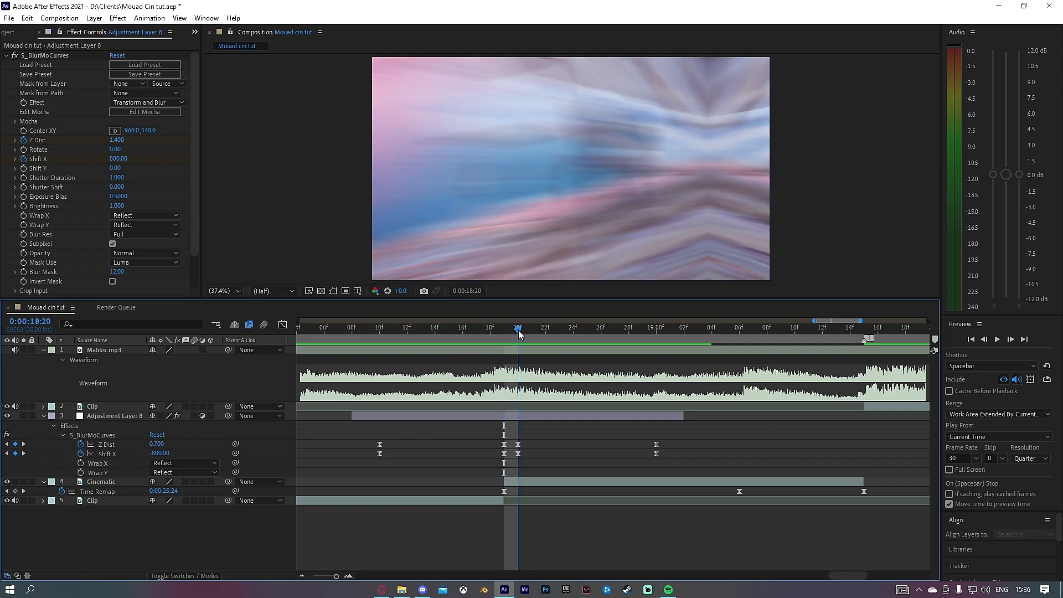
{"action": "mouse_move", "coordinate": [517, 332]}
{"action": "left_mouse_down"}
{"action": "mouse_move", "coordinate": [416, 337]}
{"action": "mouse_move", "coordinate": [504, 335]}
{"action": "left_mouse_up"}
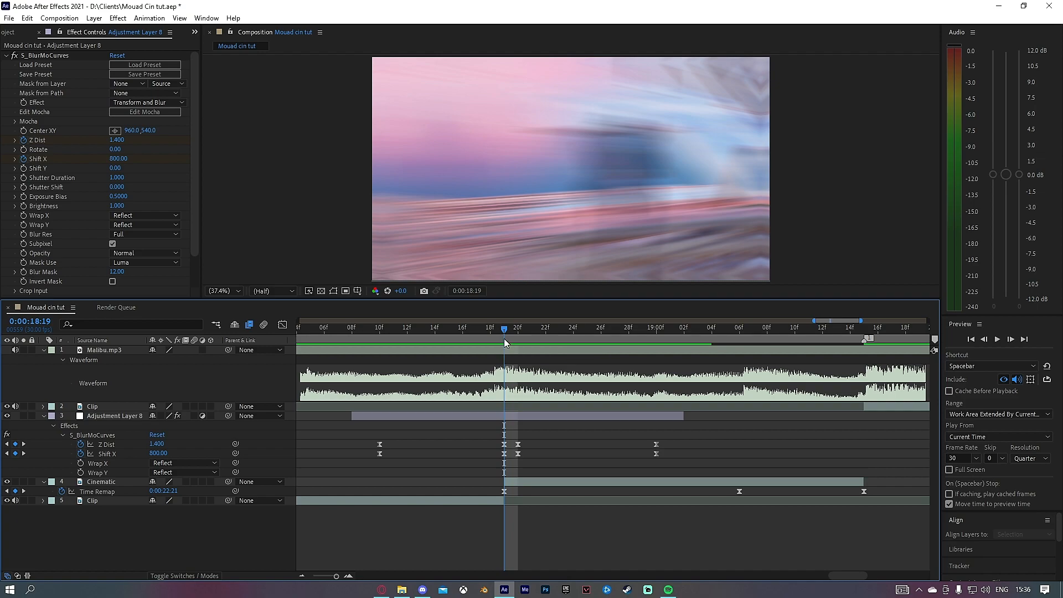
{"action": "key", "text": "Page_Up"}
{"action": "key", "text": "Page_Up"}
{"action": "key", "text": "Page_Up"}
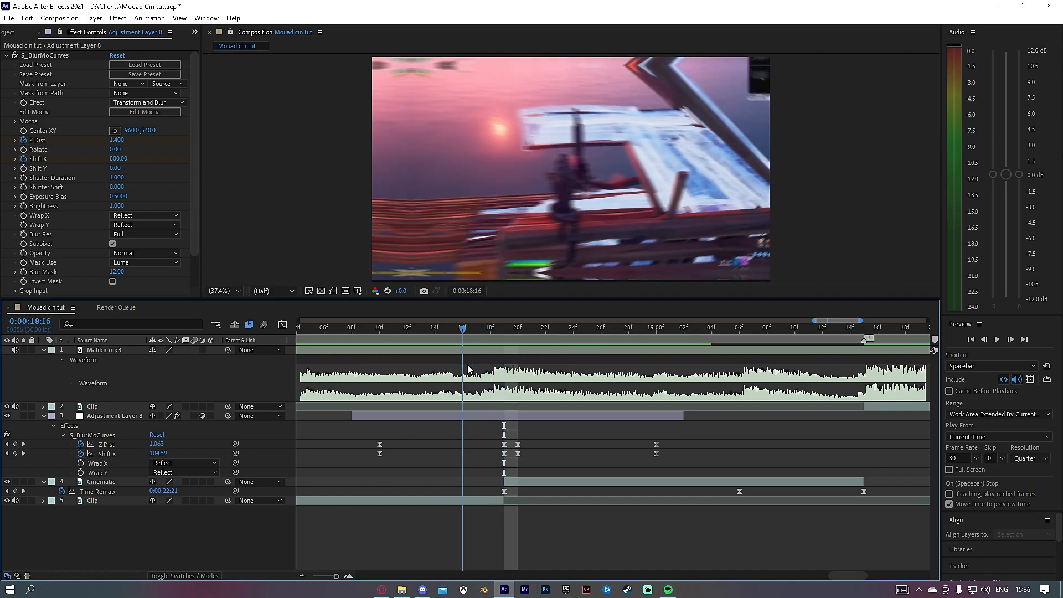
{"action": "key", "text": "Page_Down"}
{"action": "key", "text": "Page_Down"}
{"action": "key", "text": "Page_Down"}
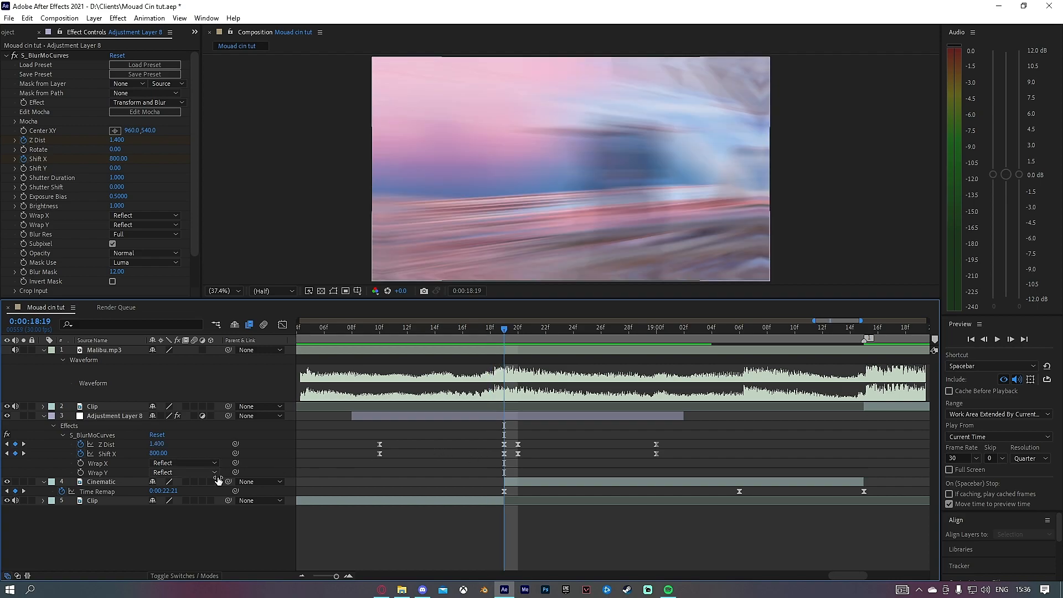
{"action": "key", "text": "Page_Down"}
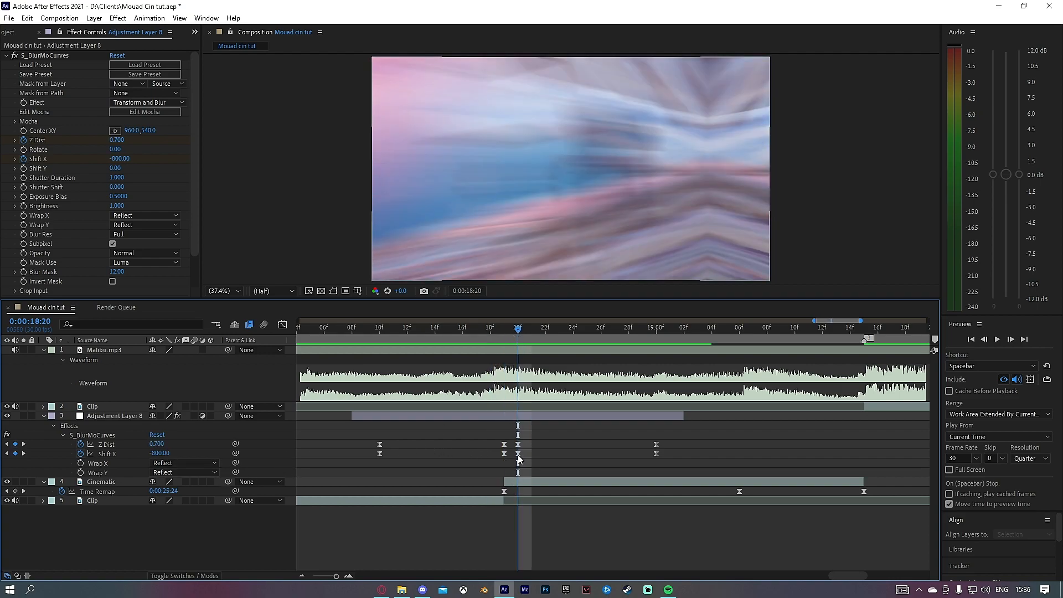
{"action": "left_click", "coordinate": [379, 329]}
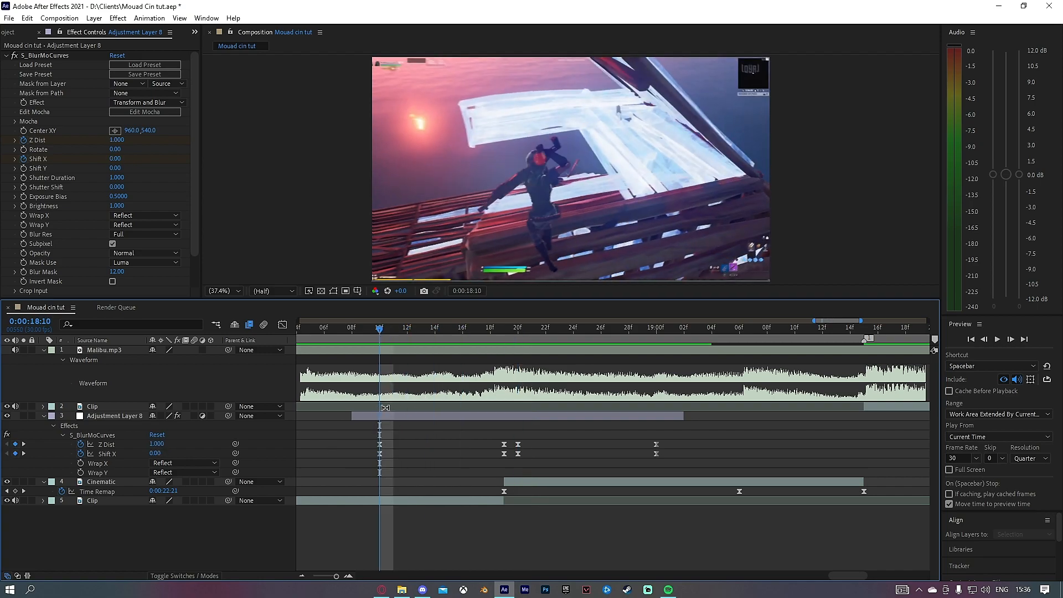
{"action": "left_click_drag", "start_coordinate": [379, 337], "coordinate": [650, 351]}
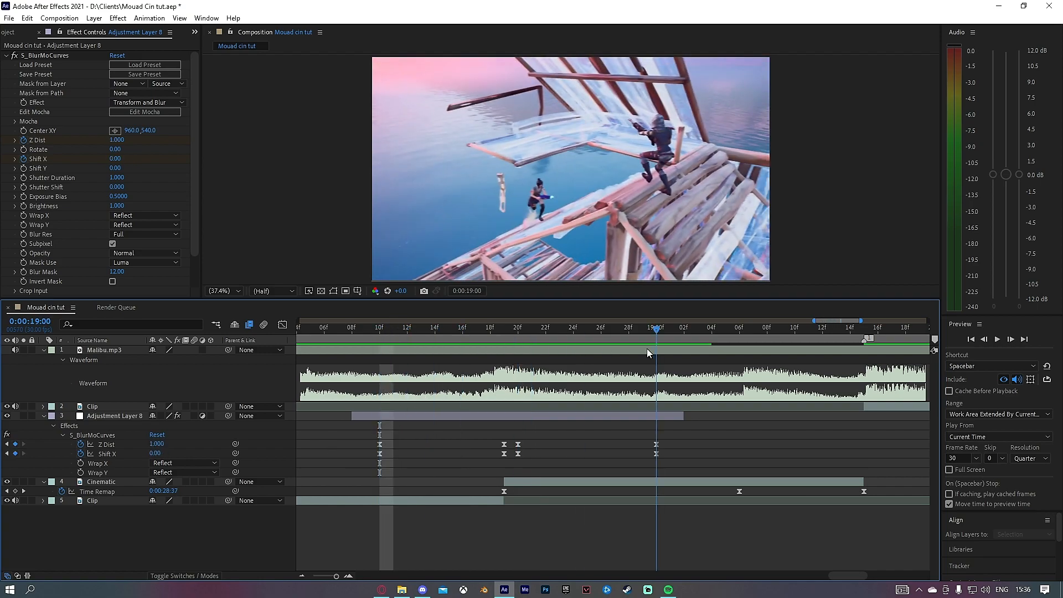
Duplicate the adjustment layer, reveal the copy's keyframes, and move it so its pre-cut peak keyframes sit at the cinematic's end, 0:00:19:15.
{"action": "left_click", "coordinate": [533, 418]}
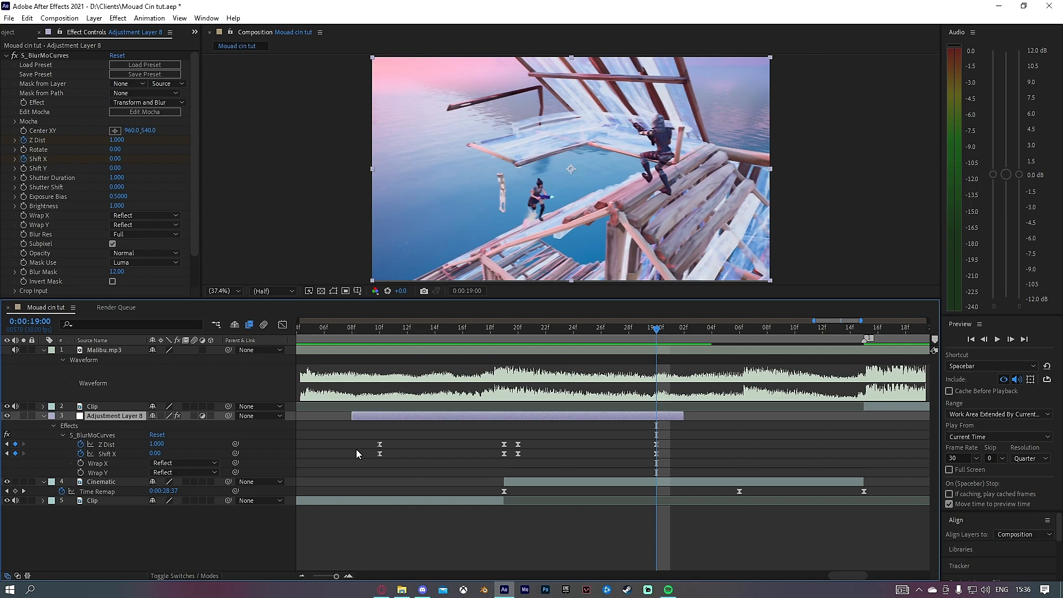
{"action": "key", "text": "ctrl+d"}
{"action": "scroll", "coordinate": [541, 446], "scroll_direction": "down", "scroll_amount": 2}
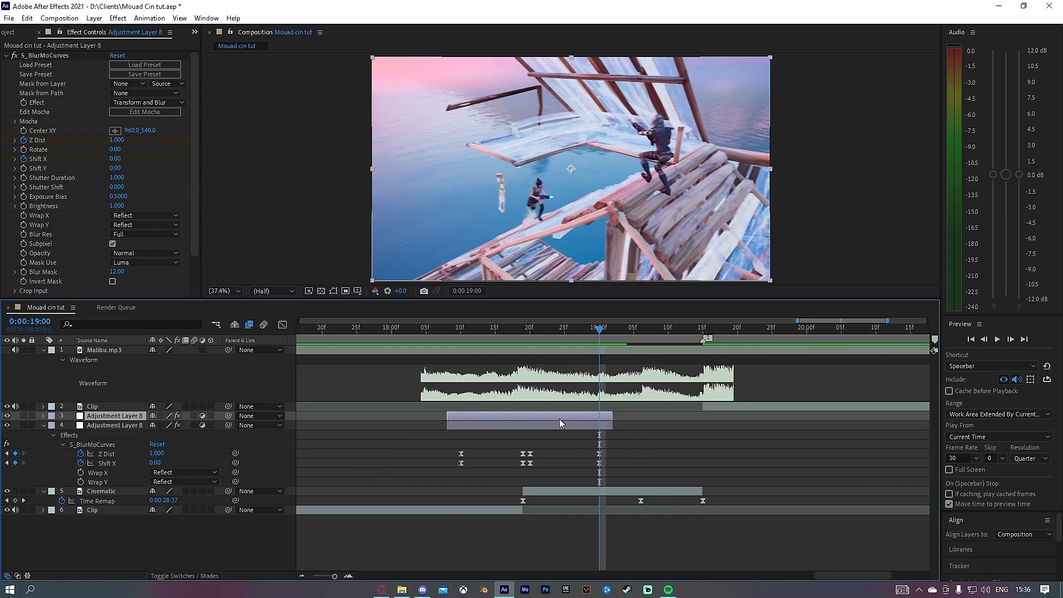
{"action": "key", "text": "alt+Page_Down"}
{"action": "key", "text": "u"}
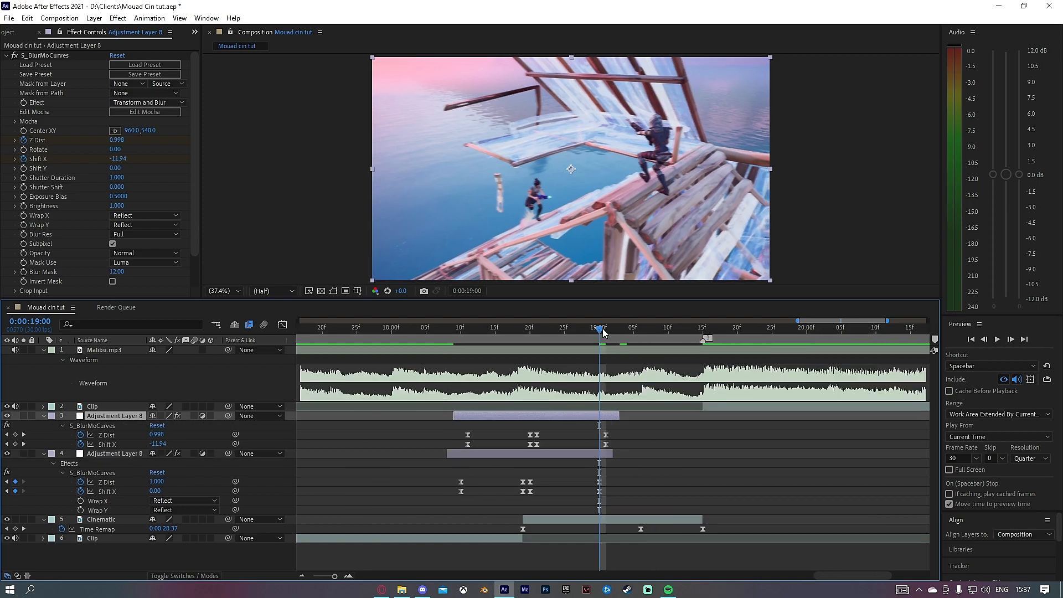
{"action": "left_click_drag", "start_coordinate": [604, 331], "coordinate": [703, 331]}
{"action": "left_click_drag", "start_coordinate": [549, 416], "coordinate": [722, 416]}
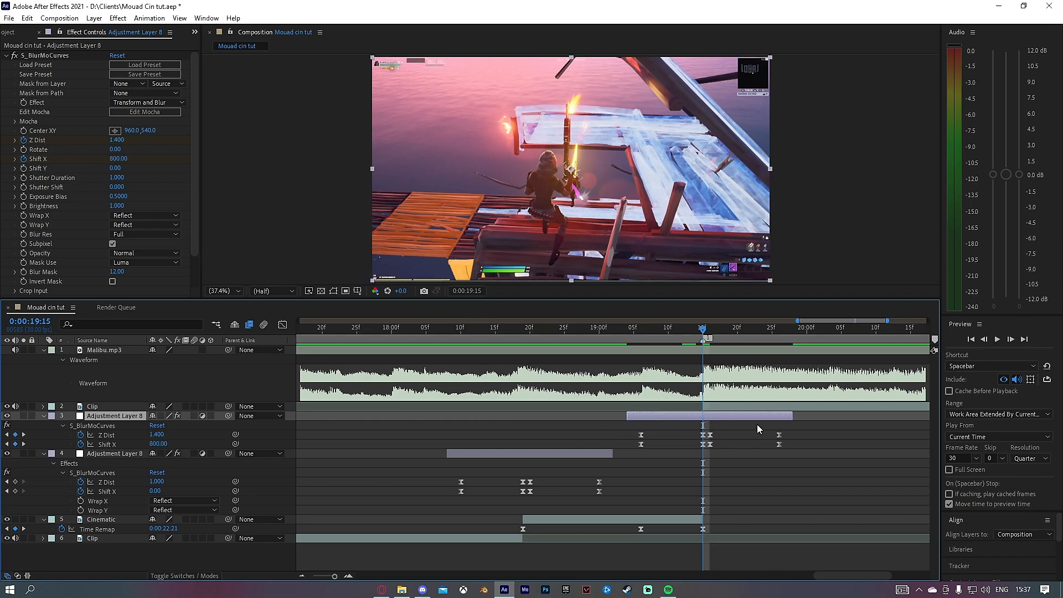
Time-reverse the upper adjustment layer's Z Dist and Shift X keyframes and shift the layer one frame earlier, realigning its peak with 0:00:19:15.
{"action": "left_click_drag", "start_coordinate": [797, 428], "coordinate": [613, 474]}
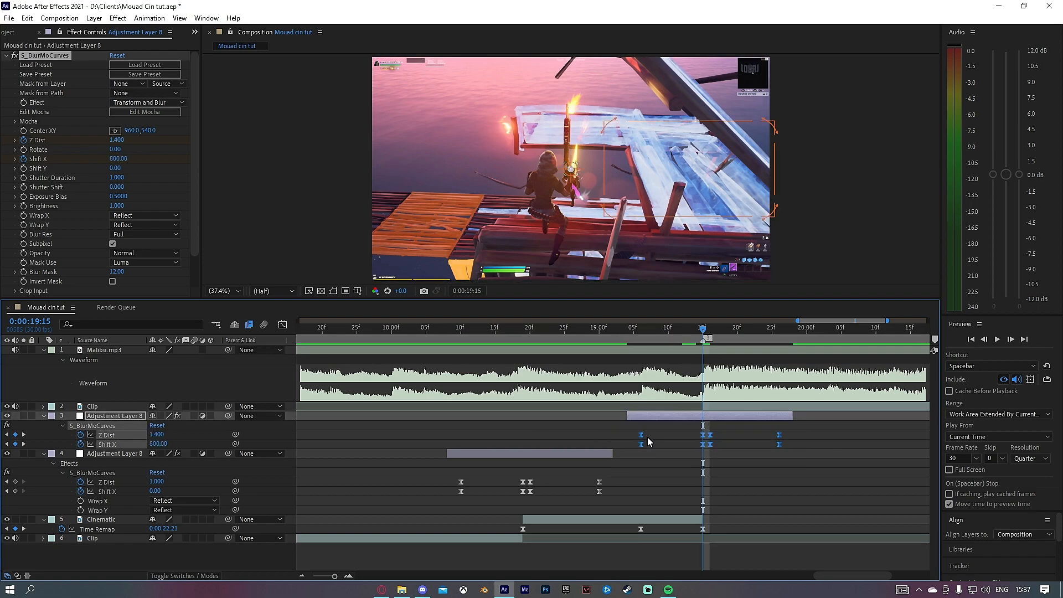
{"action": "right_click", "coordinate": [706, 439]}
{"action": "mouse_move", "coordinate": [827, 573]}
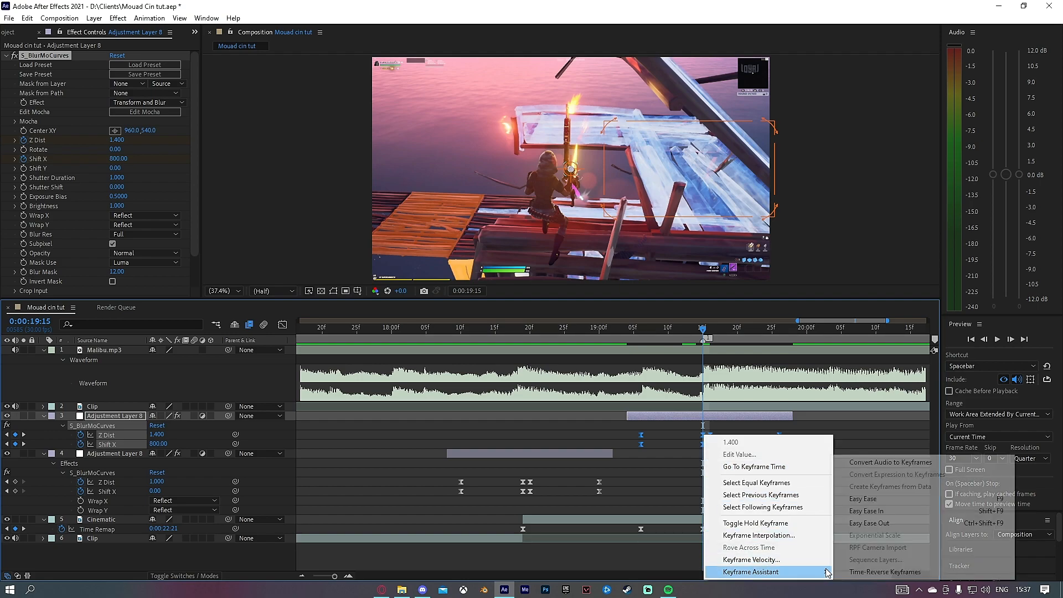
{"action": "left_click", "coordinate": [885, 571]}
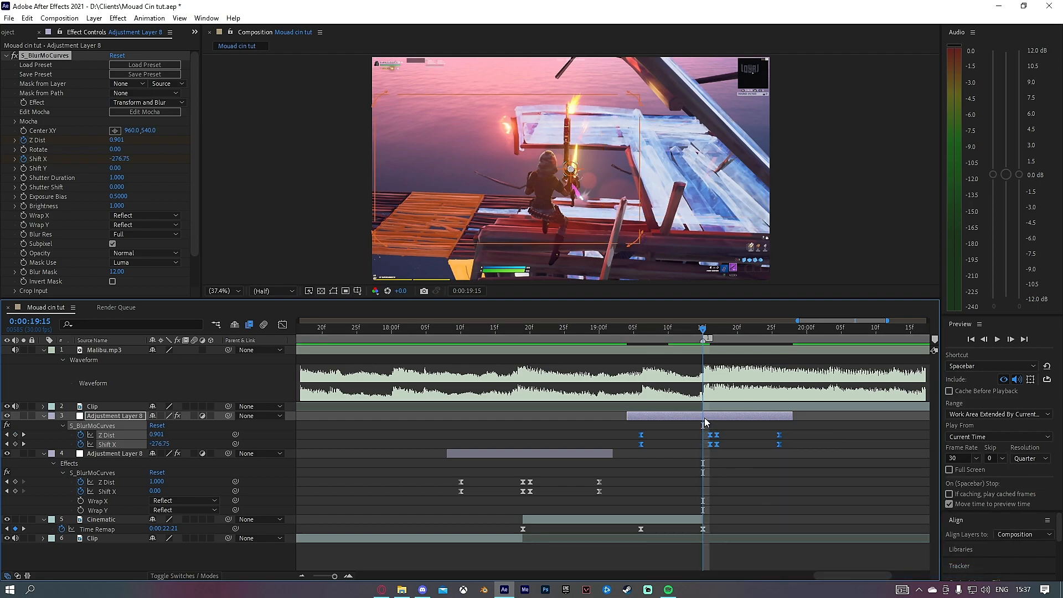
{"action": "left_click_drag", "start_coordinate": [703, 420], "coordinate": [696, 420]}
{"action": "left_click_drag", "start_coordinate": [702, 330], "coordinate": [689, 399]}
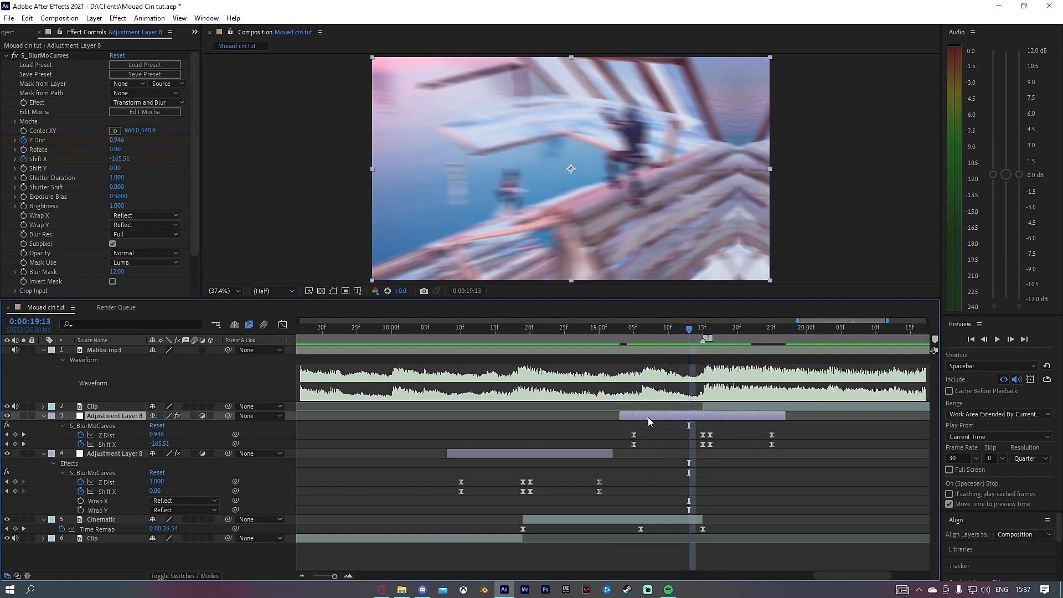
Collapse the keyframes of both adjustment layers and play back the cinematic section from just before the first transition.
{"action": "key", "text": "u"}
{"action": "left_click_drag", "start_coordinate": [687, 332], "coordinate": [544, 399]}
{"action": "left_click", "coordinate": [504, 425]}
{"action": "key", "text": "u"}
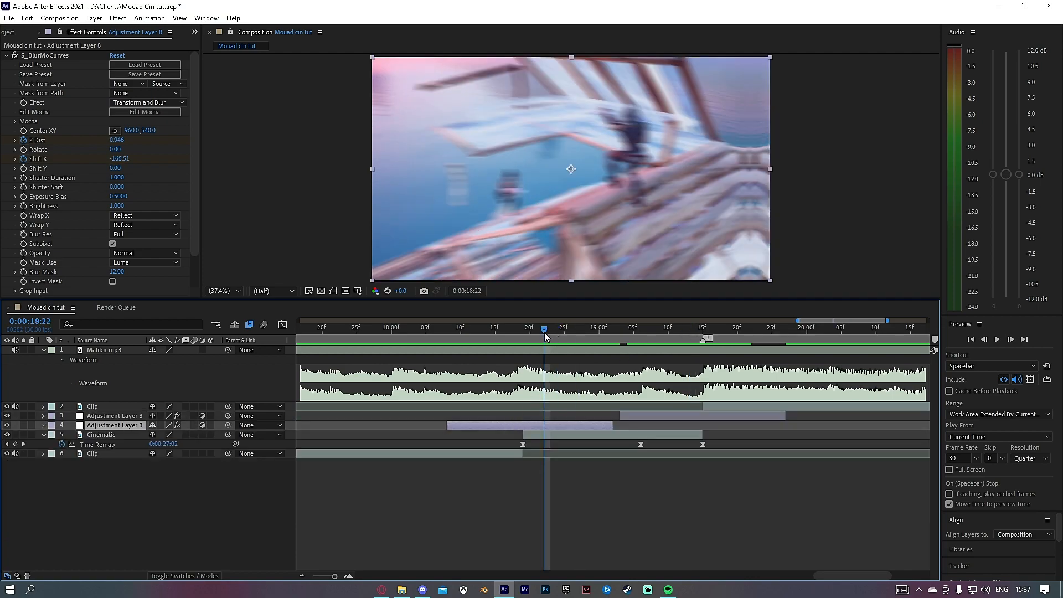
{"action": "left_click_drag", "start_coordinate": [545, 336], "coordinate": [453, 332]}
{"action": "key", "text": "space"}
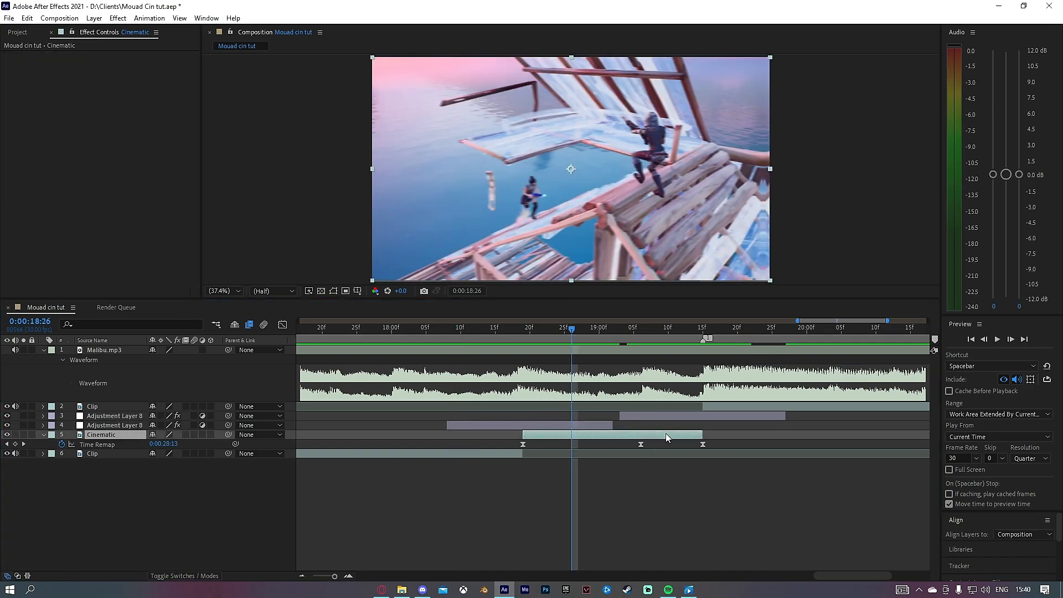
Create a black solid directly above the two adjustment layers.
{"action": "left_click", "coordinate": [631, 417]}
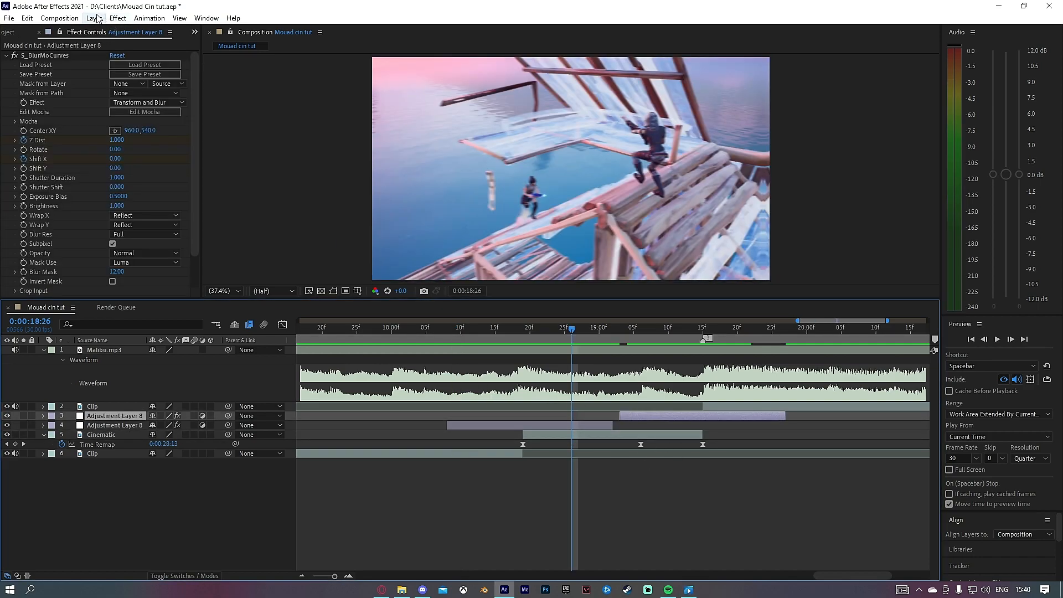
{"action": "left_click", "coordinate": [95, 18]}
{"action": "mouse_move", "coordinate": [131, 33]}
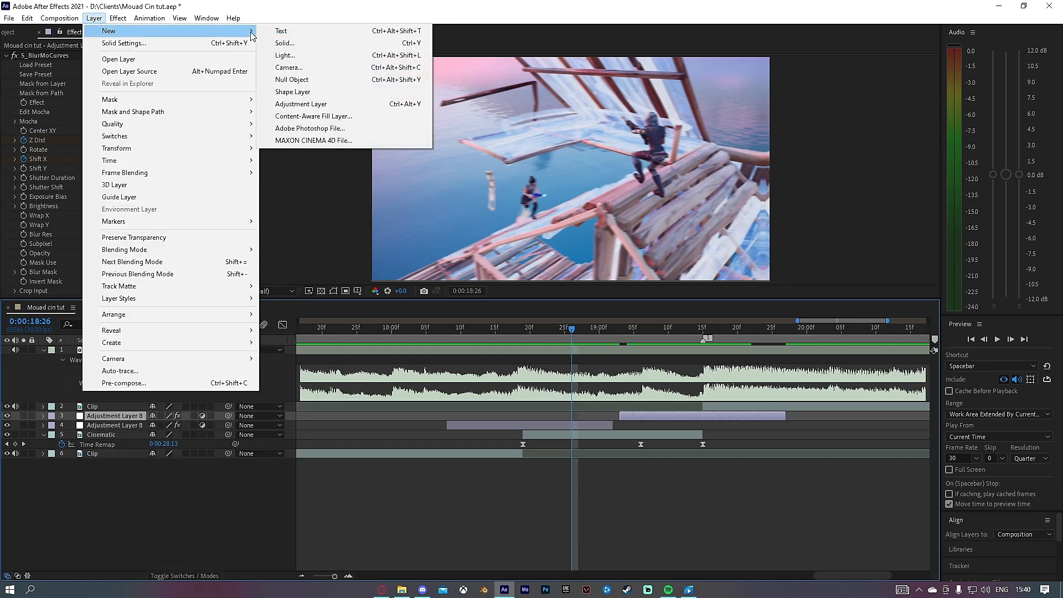
{"action": "left_click", "coordinate": [293, 41]}
{"action": "left_click", "coordinate": [570, 393]}
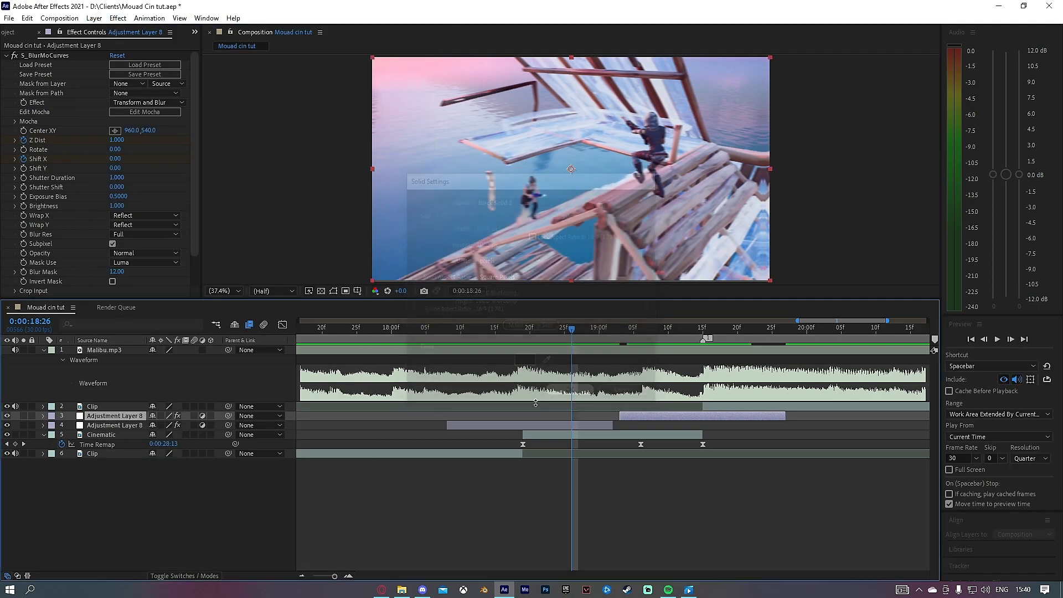
Trim the black solid to the cinematic's span, from 0:00:18:19 to 0:00:19:15, deleting the leftover pieces.
{"action": "left_click_drag", "start_coordinate": [571, 328], "coordinate": [523, 328]}
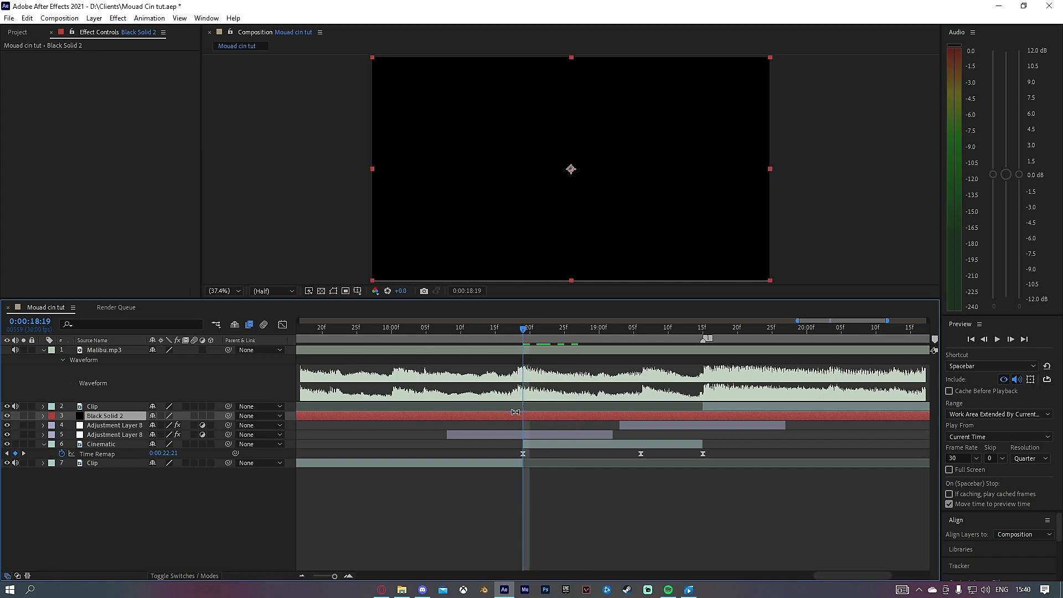
{"action": "key", "text": "ctrl+shift+d"}
{"action": "left_click", "coordinate": [496, 430]}
{"action": "key", "text": "Delete"}
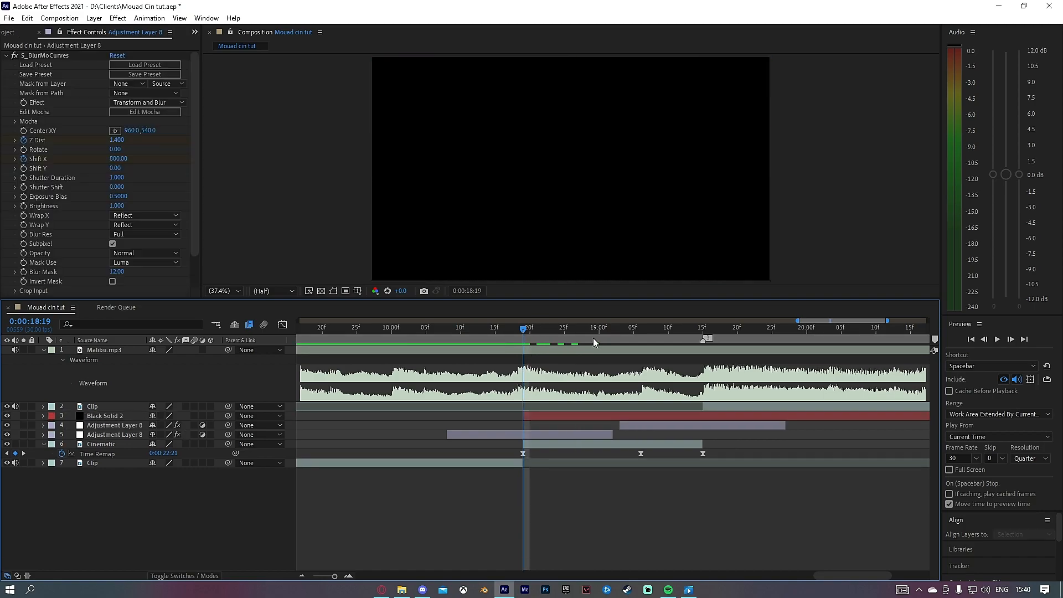
{"action": "left_click_drag", "start_coordinate": [668, 328], "coordinate": [702, 339]}
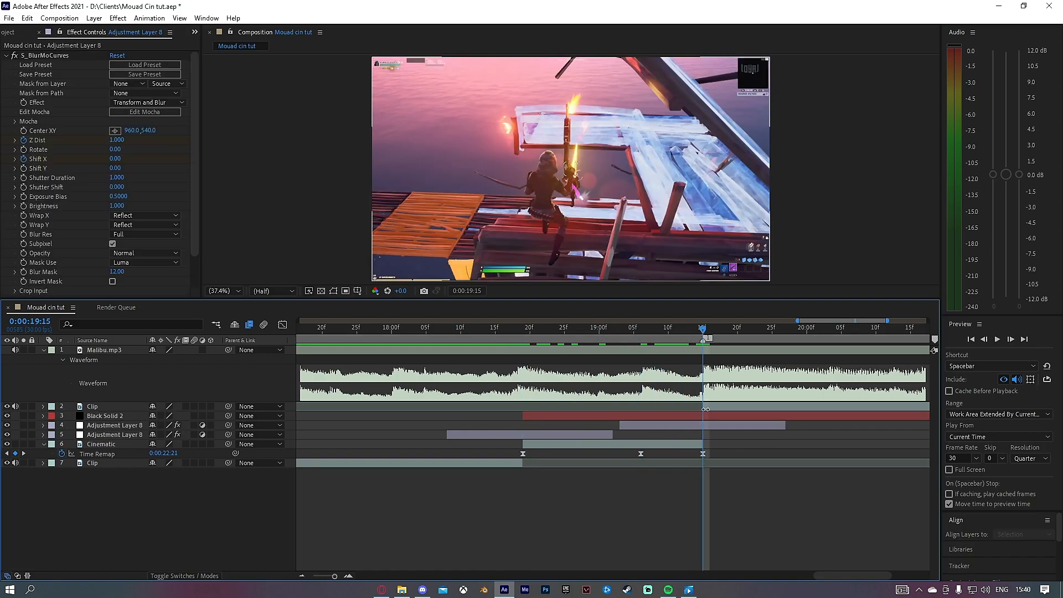
{"action": "left_click", "coordinate": [703, 417]}
{"action": "key", "text": "ctrl+shift+d"}
{"action": "key", "text": "Delete"}
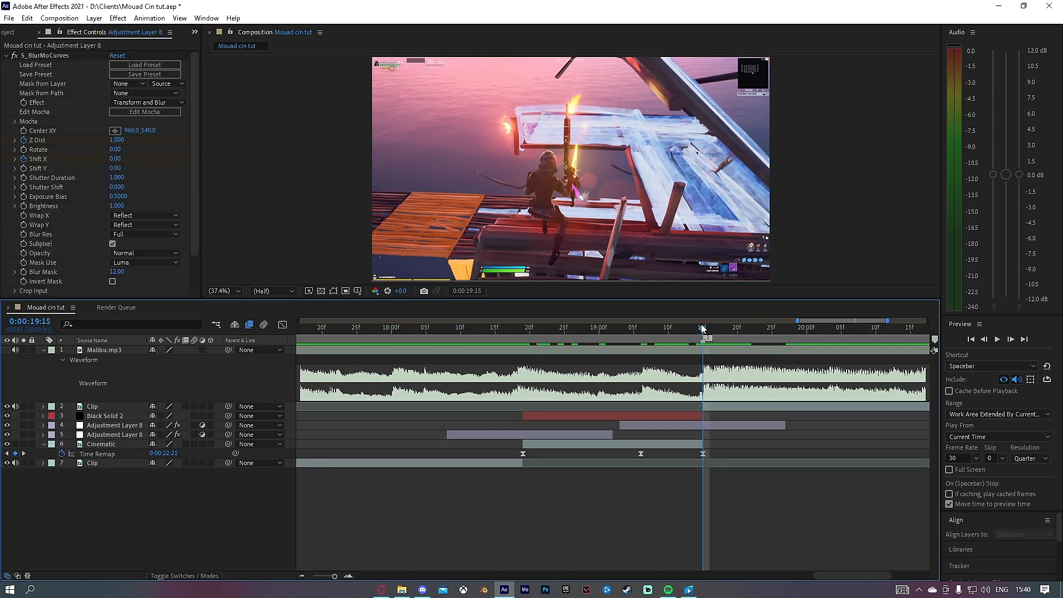
Apply the CC Jaws effect to the black solid and set its Height to 0%.
{"action": "left_click_drag", "start_coordinate": [702, 329], "coordinate": [612, 329]}
{"action": "left_click", "coordinate": [582, 416]}
{"action": "key", "text": "ctrl+space"}
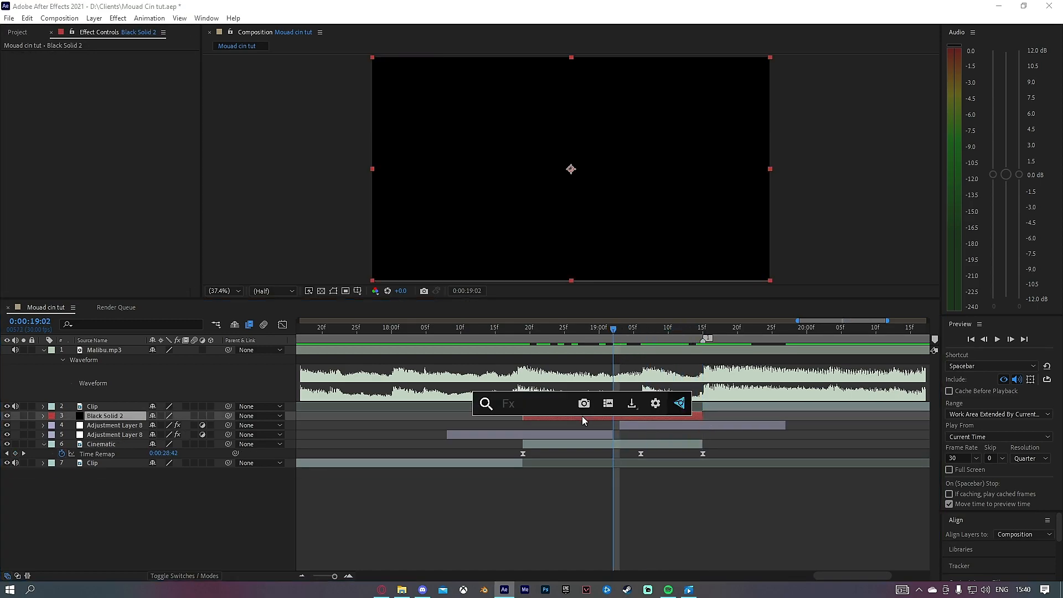
{"action": "type", "text": "cc jaw"}
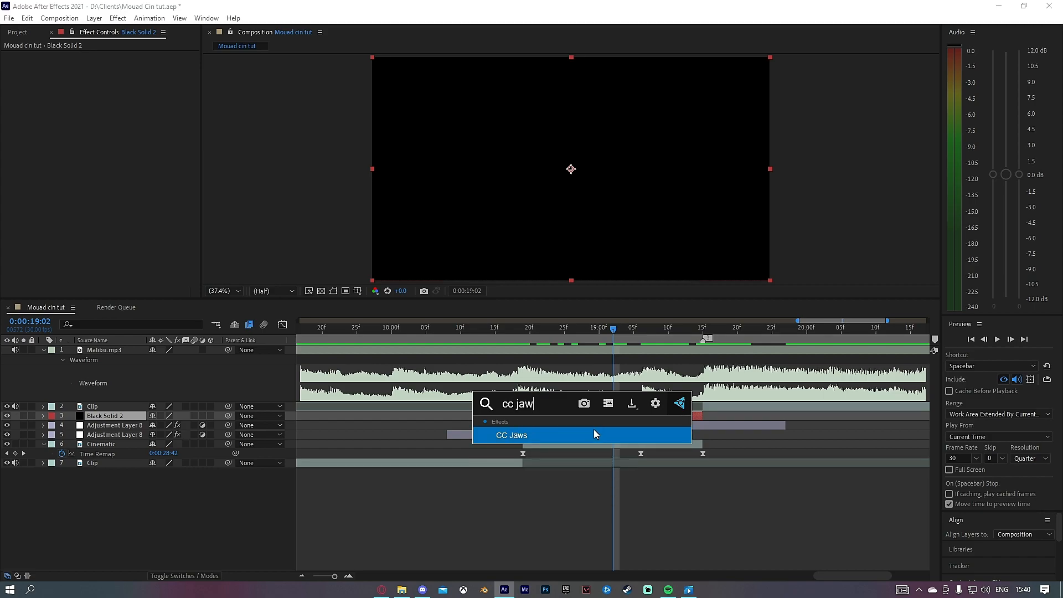
{"action": "left_click", "coordinate": [594, 434]}
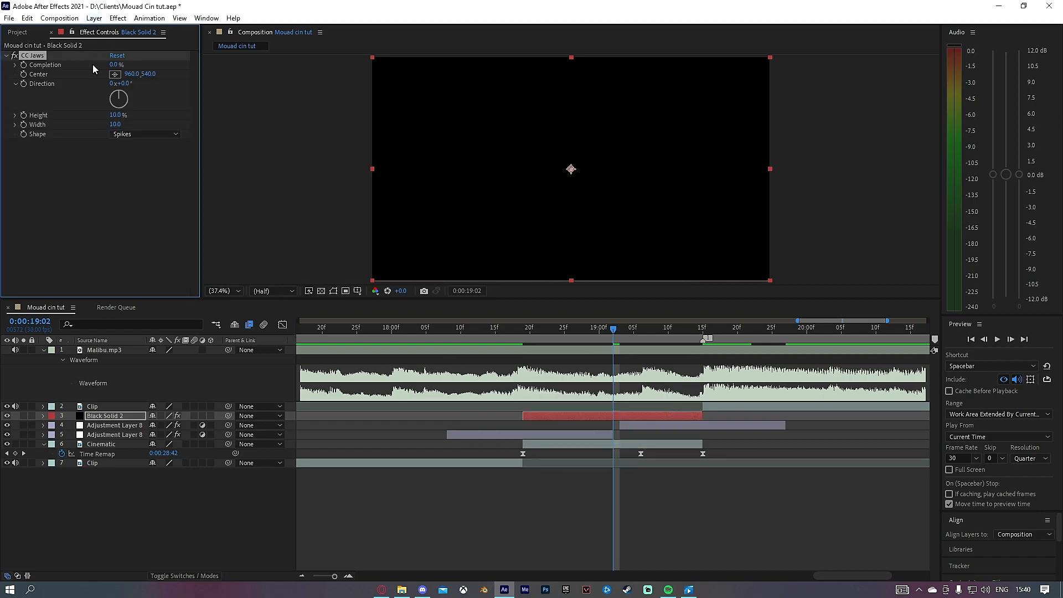
{"action": "left_click_drag", "start_coordinate": [117, 115], "coordinate": [5, 134]}
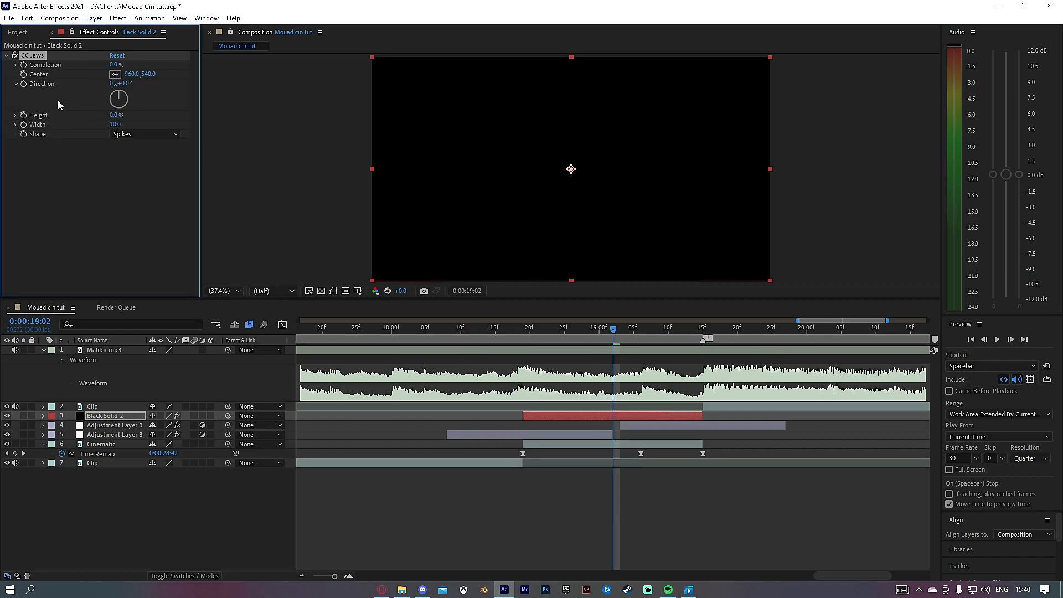
Keyframe the CC Jaws Completion at 100% on the solid's first frame, 0:00:18:19.
{"action": "left_click_drag", "start_coordinate": [613, 330], "coordinate": [523, 382]}
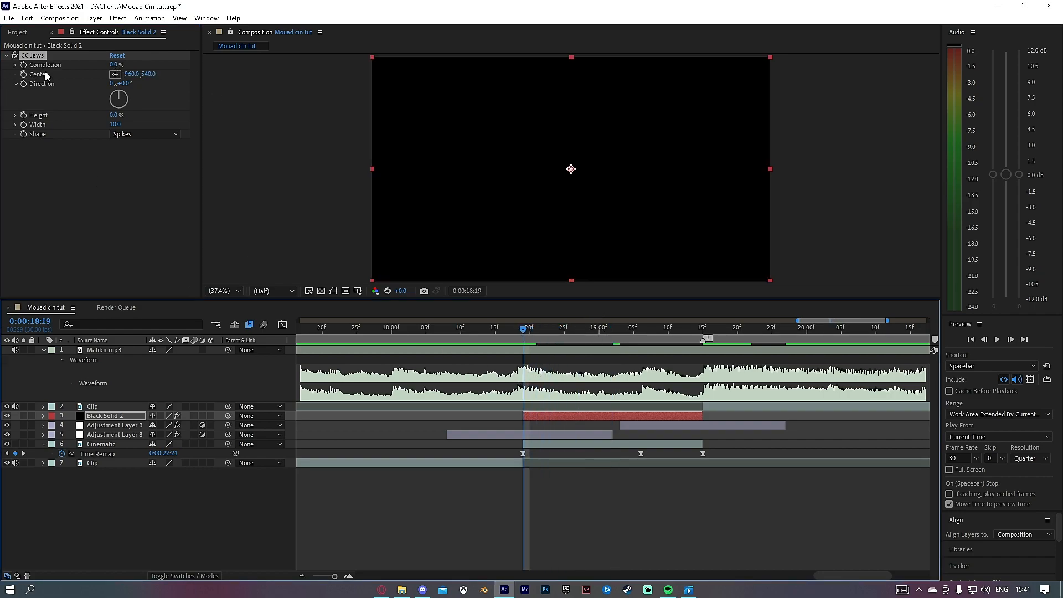
{"action": "left_click", "coordinate": [23, 65]}
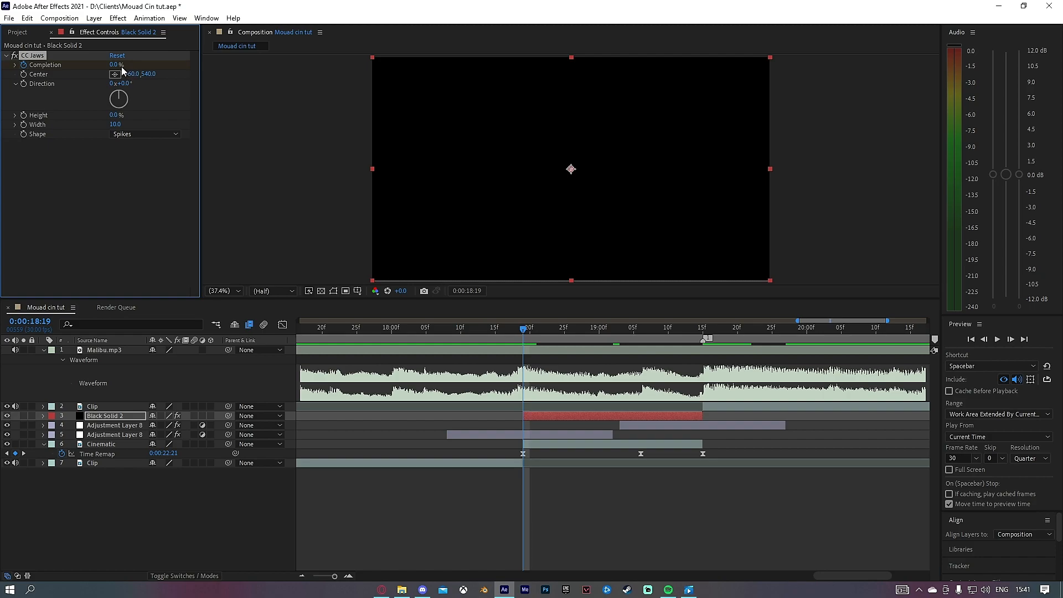
{"action": "left_click_drag", "start_coordinate": [114, 65], "coordinate": [230, 94]}
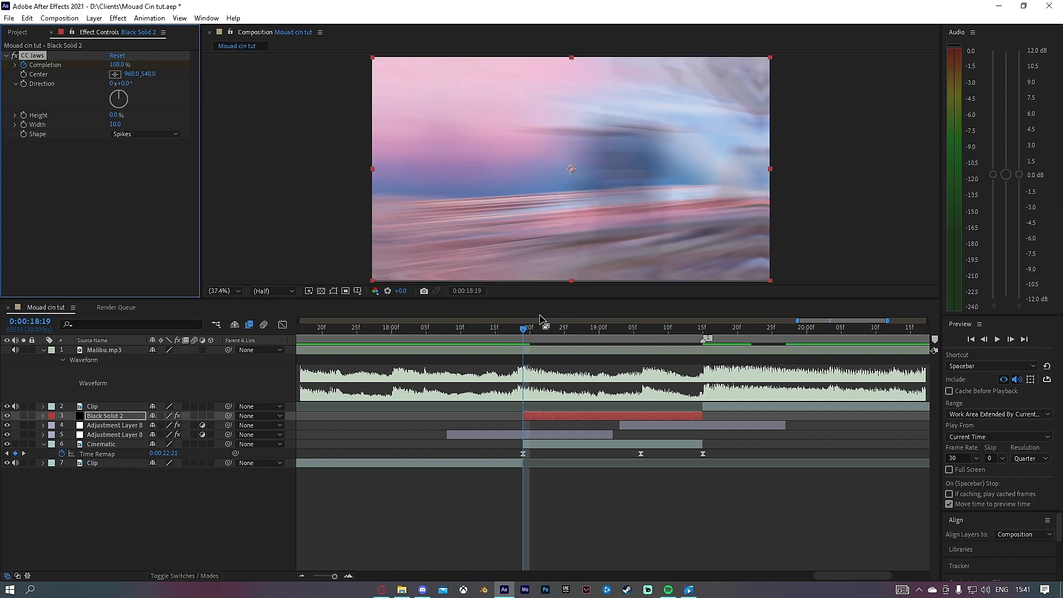
Reveal the solid's Completion keyframes and add one at 0:00:18:24 with a value of 85%.
{"action": "left_click", "coordinate": [526, 331]}
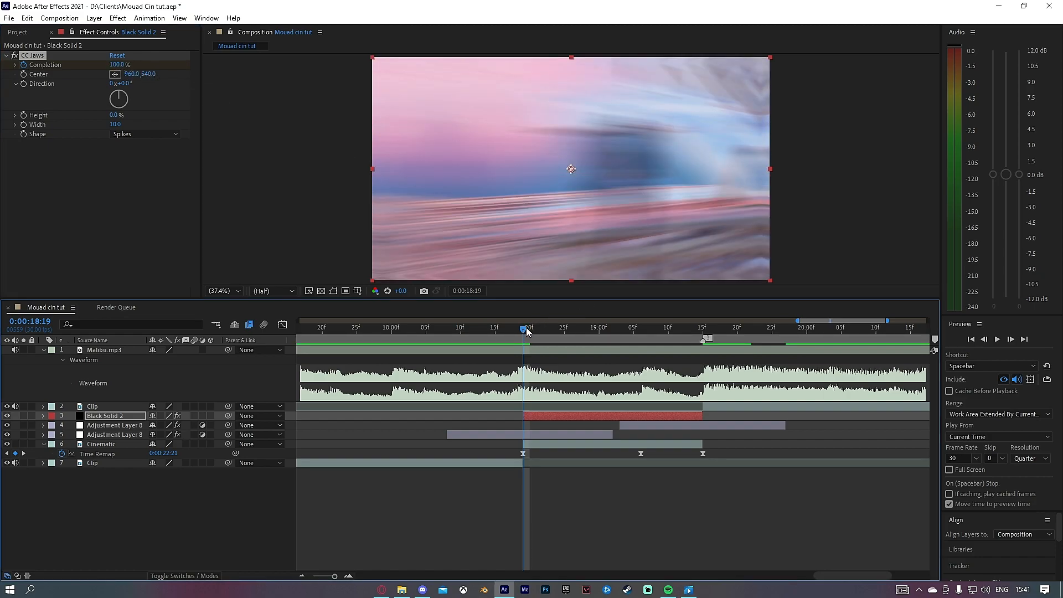
{"action": "left_click_drag", "start_coordinate": [526, 331], "coordinate": [559, 331]}
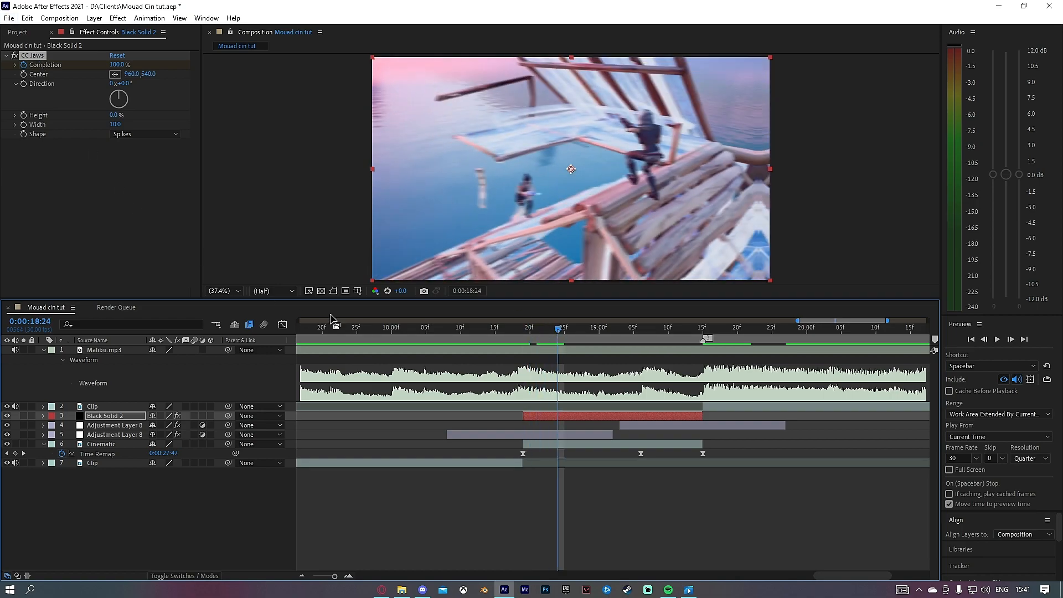
{"action": "key", "text": "u"}
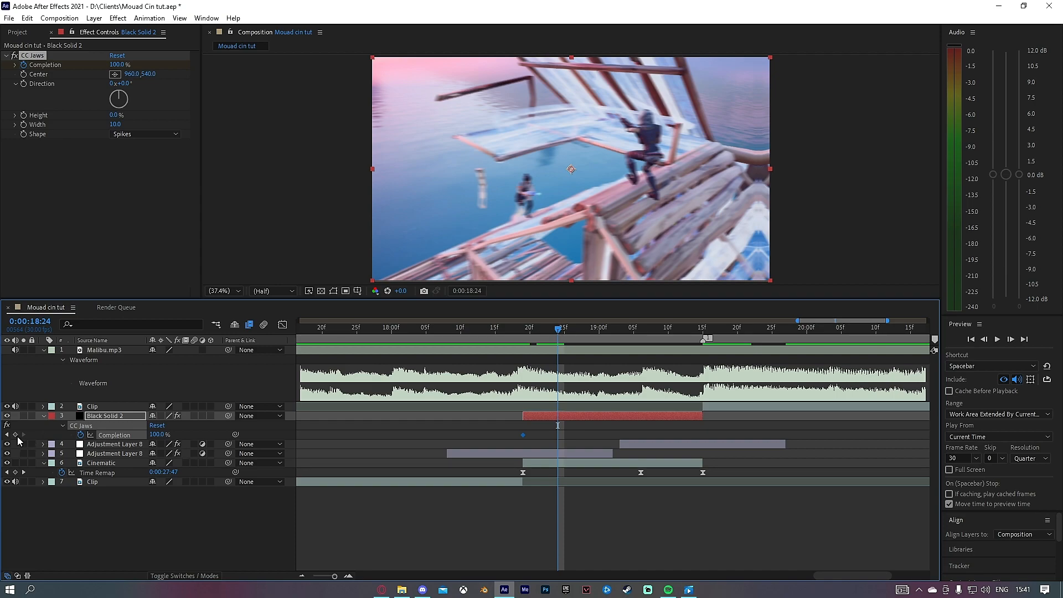
{"action": "left_click", "coordinate": [158, 435]}
{"action": "type", "text": "85"}
{"action": "key", "text": "Return"}
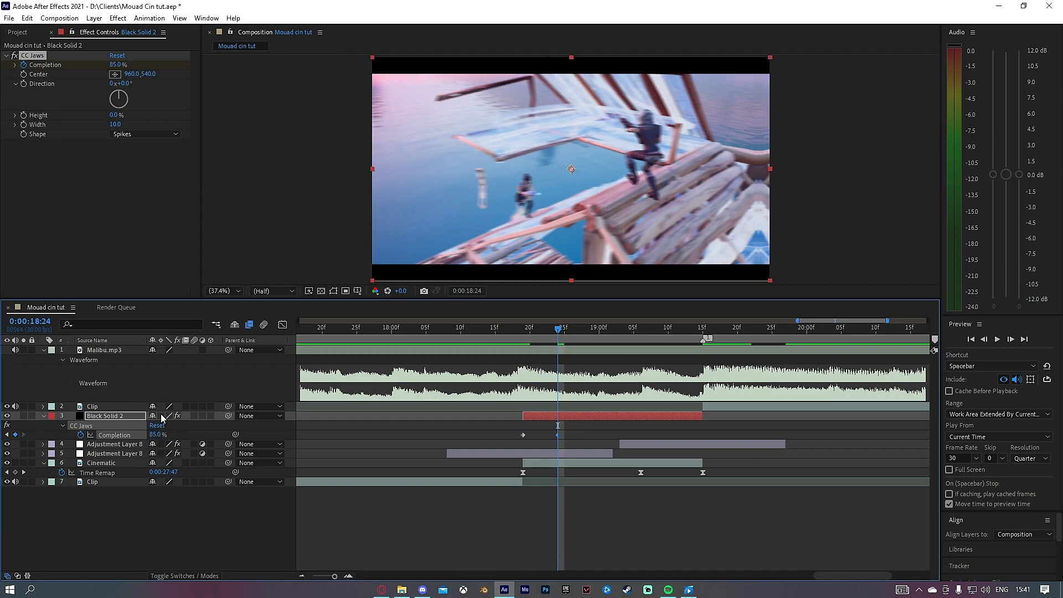
Easy Ease both Completion keyframes and lengthen their curve handles into a steeper S-shape in the graph editor.
{"action": "left_click_drag", "start_coordinate": [582, 429], "coordinate": [495, 457]}
{"action": "left_click", "coordinate": [282, 324]}
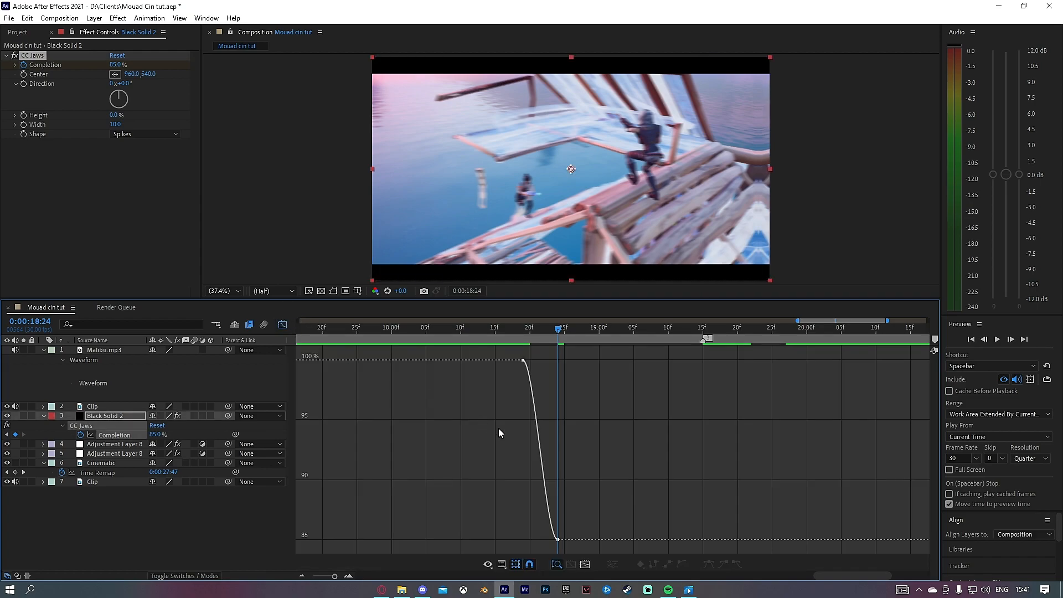
{"action": "scroll", "coordinate": [544, 464], "scroll_direction": "up", "scroll_amount": 2}
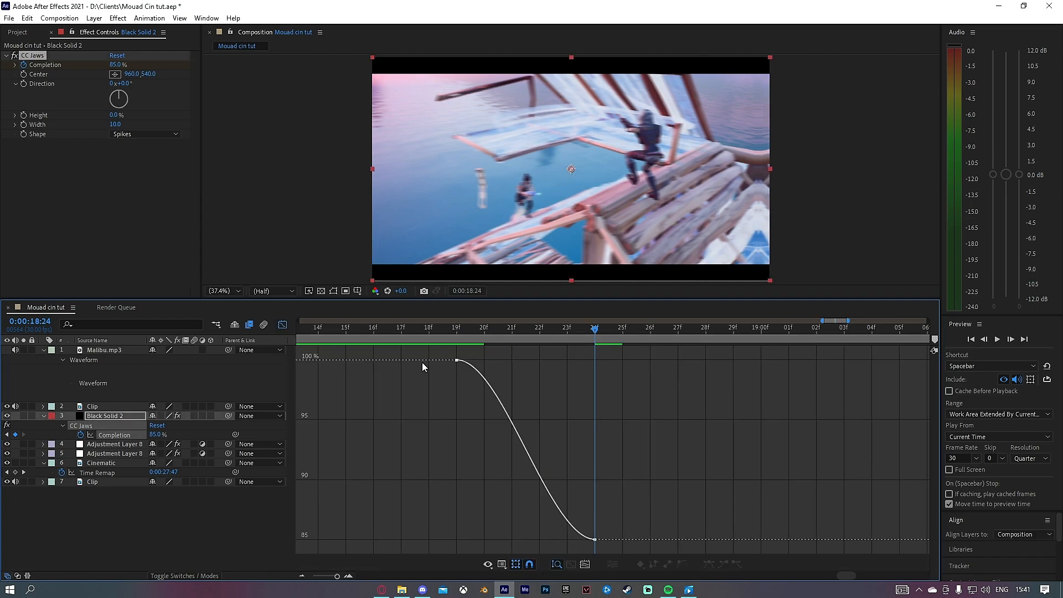
{"action": "left_click", "coordinate": [456, 360]}
{"action": "left_click_drag", "start_coordinate": [504, 361], "coordinate": [537, 360]}
{"action": "left_click_drag", "start_coordinate": [548, 541], "coordinate": [485, 544]}
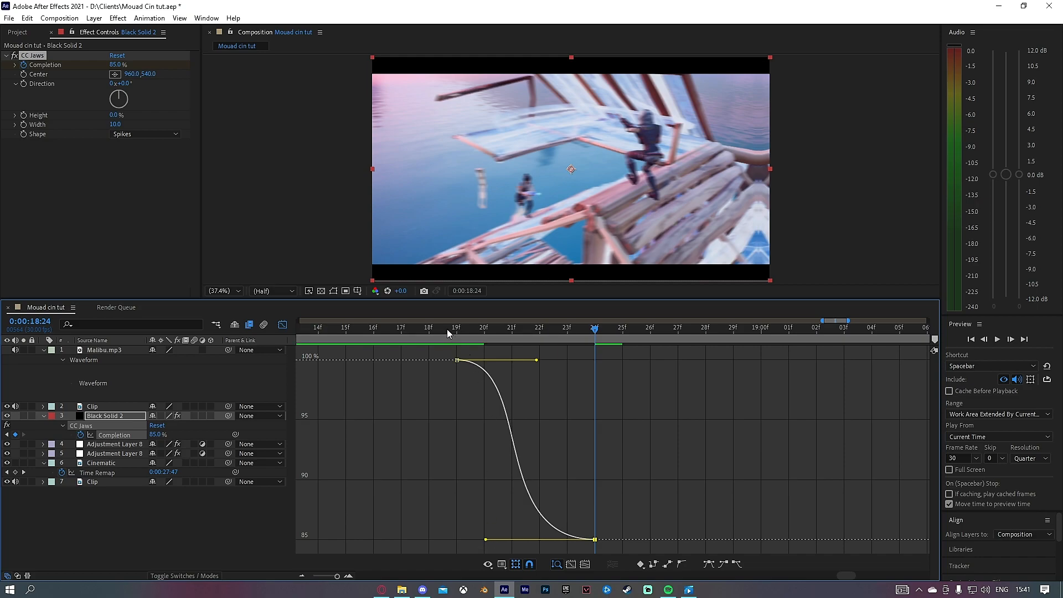
Close the graph editor and play back the black bars' entrance from 0:00:18:18.
{"action": "left_click", "coordinate": [443, 327]}
{"action": "left_click", "coordinate": [282, 325]}
{"action": "key", "text": "space"}
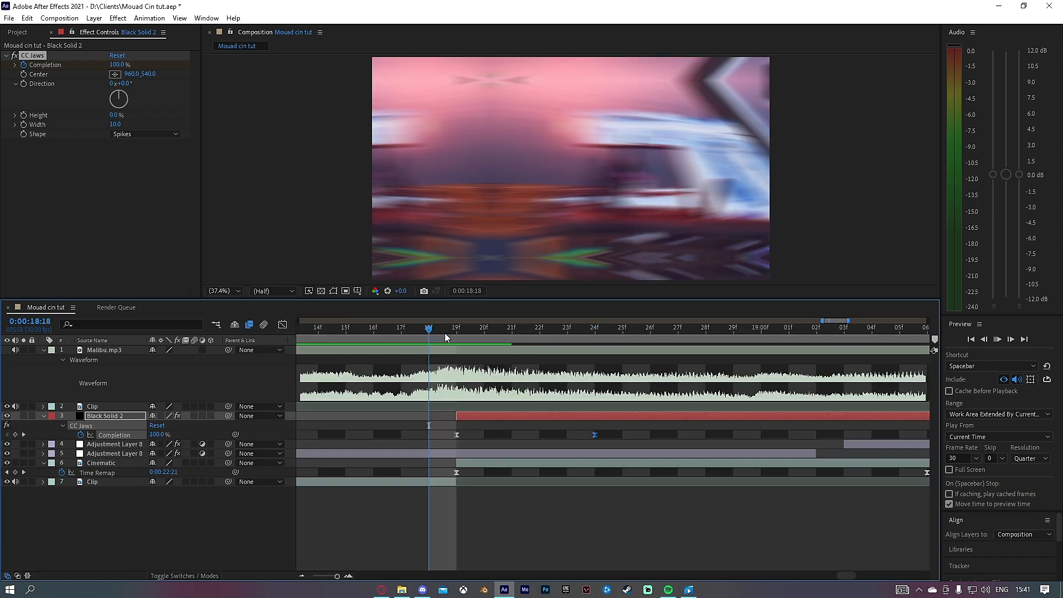
{"action": "key", "text": "space"}
{"action": "scroll", "coordinate": [656, 431], "scroll_direction": "down", "scroll_amount": 3}
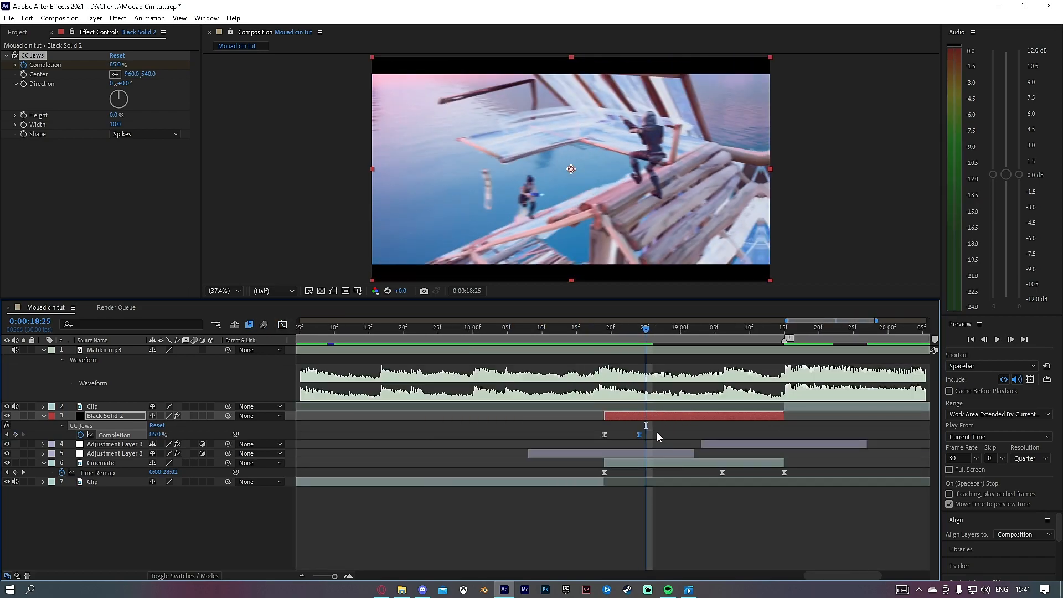
Copy the two Completion keyframes to the solid's end so the last sits at 0:00:19:15, and time-reverse the copies.
{"action": "left_click_drag", "start_coordinate": [653, 332], "coordinate": [756, 354]}
{"action": "key", "text": "ctrl+v"}
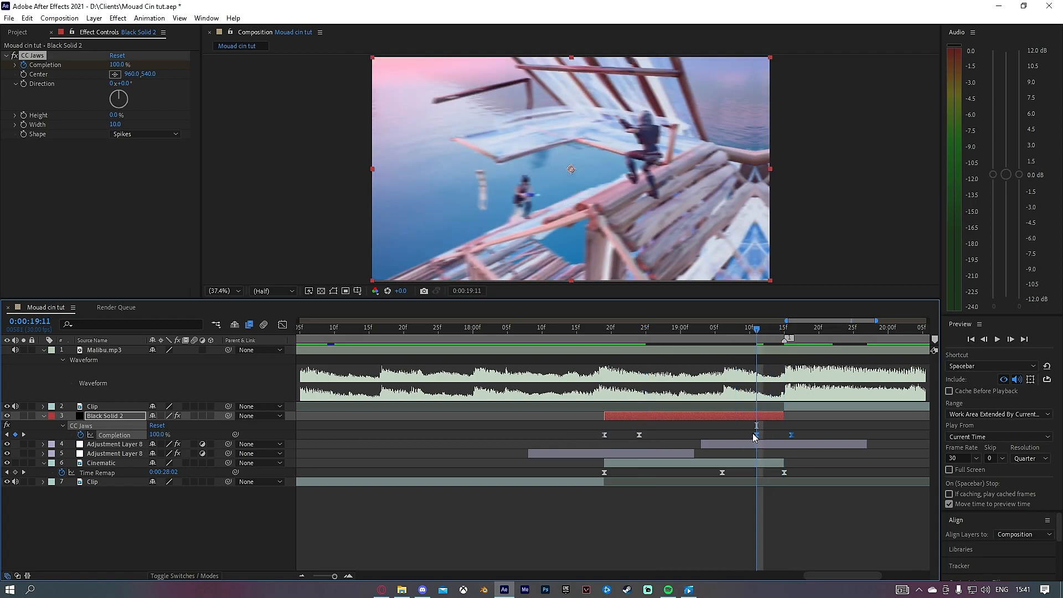
{"action": "left_click_drag", "start_coordinate": [752, 433], "coordinate": [749, 433]}
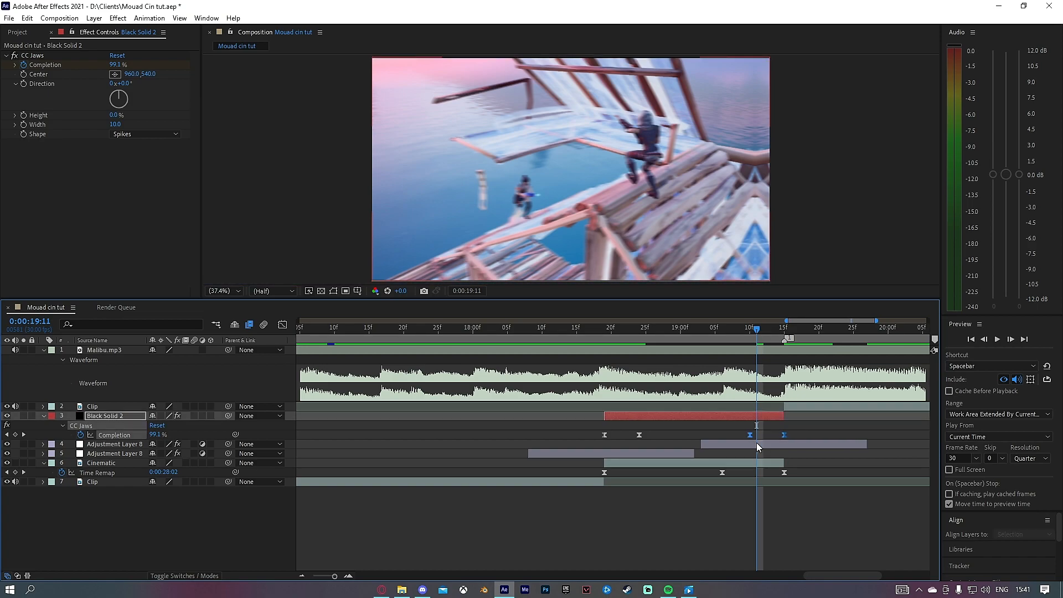
{"action": "right_click", "coordinate": [784, 435]}
{"action": "mouse_move", "coordinate": [825, 572]}
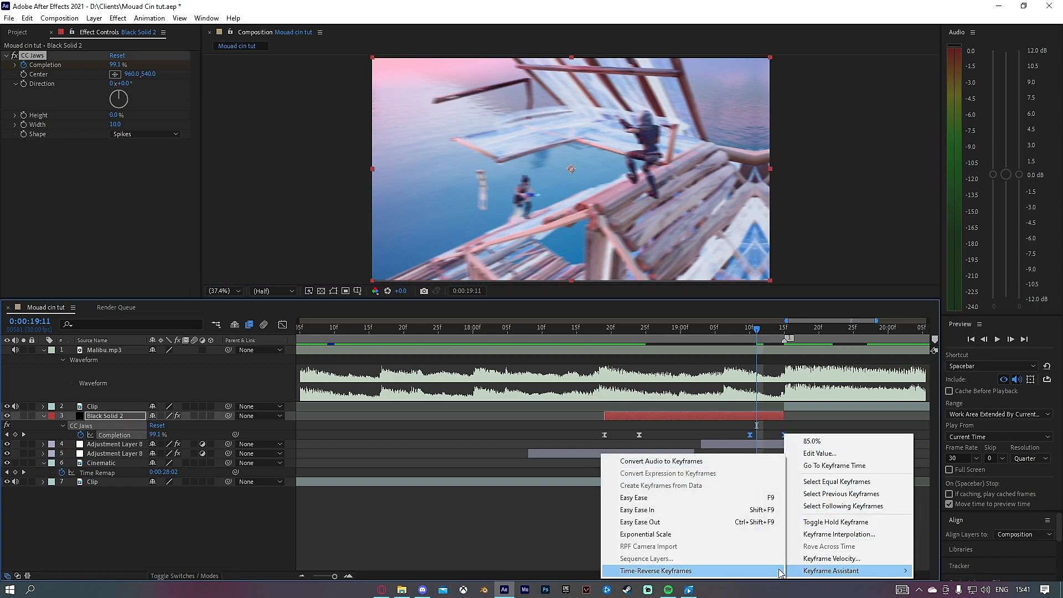
{"action": "left_click", "coordinate": [778, 570]}
Play back the whole cinematic section from 0:00:18:10 to check the transitions and black bars.
{"action": "left_click_drag", "start_coordinate": [662, 328], "coordinate": [542, 371]}
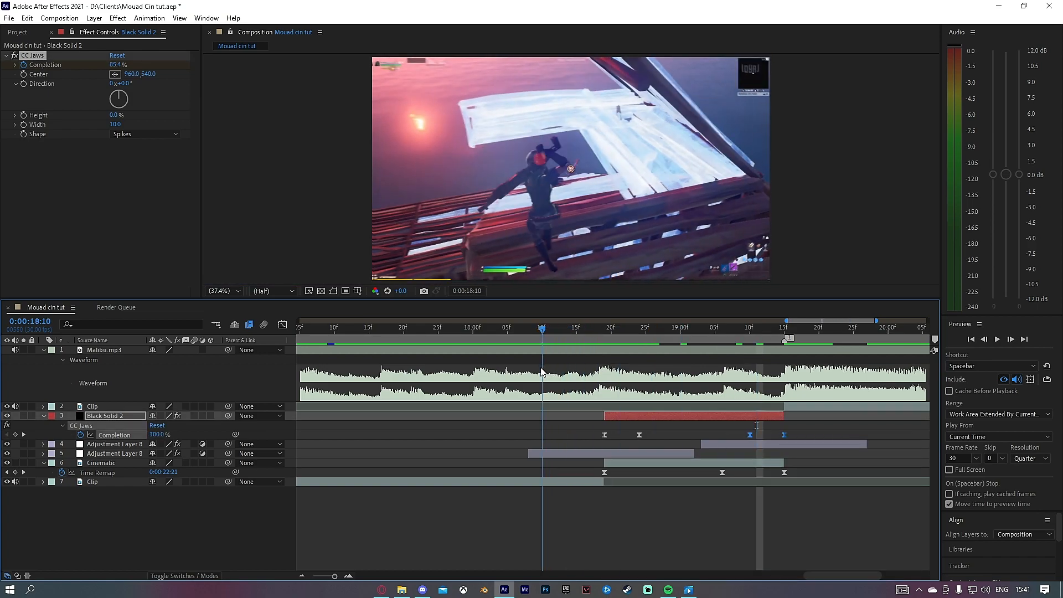
{"action": "key", "text": "space"}
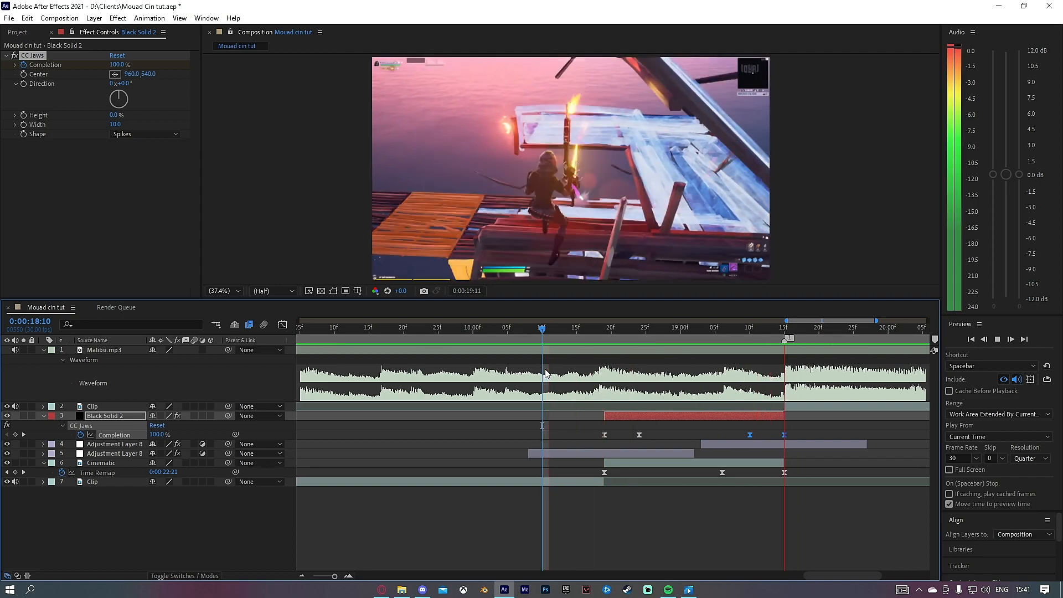
{"action": "key", "text": "space"}
{"action": "key", "text": "KP_6"}
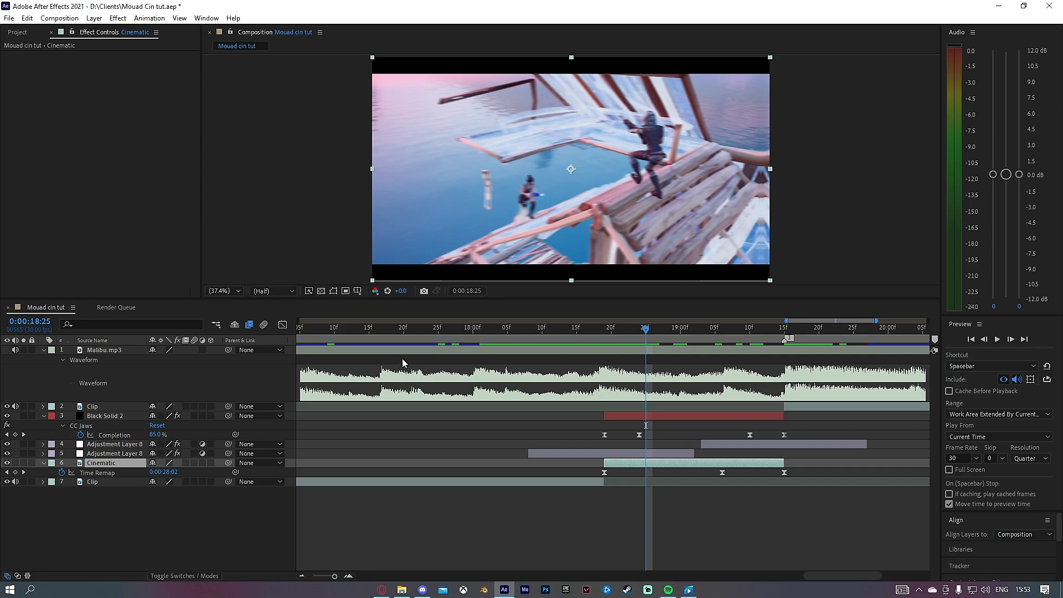
Apply the S_Shake effect to the Cinematic layer using the Cin Shake preset.
{"action": "key", "text": "ctrl+space"}
{"action": "type", "text": "s_s"}
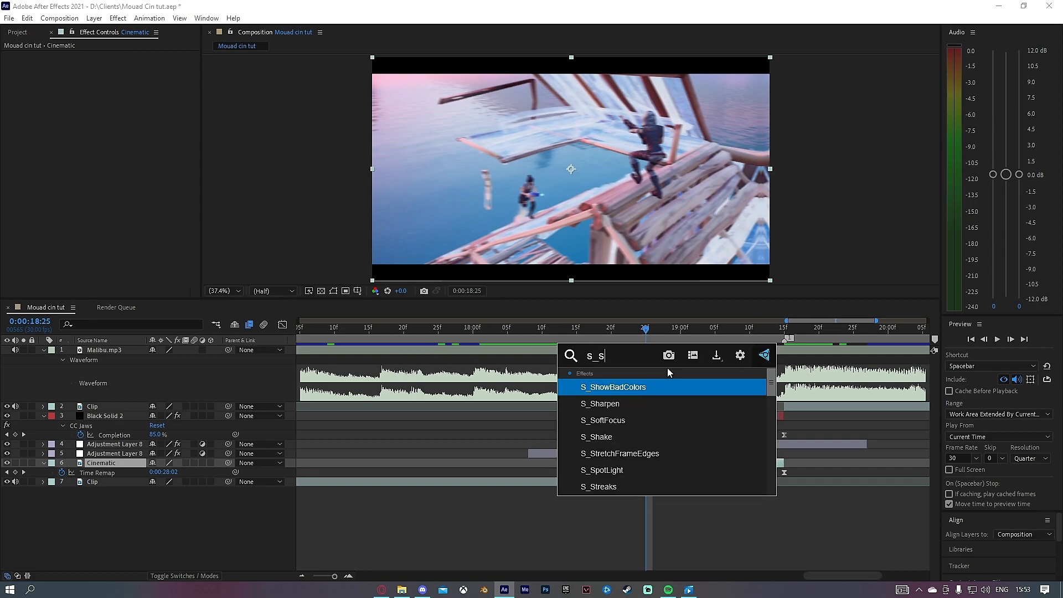
{"action": "type", "text": "hake"}
{"action": "key", "text": "Return"}
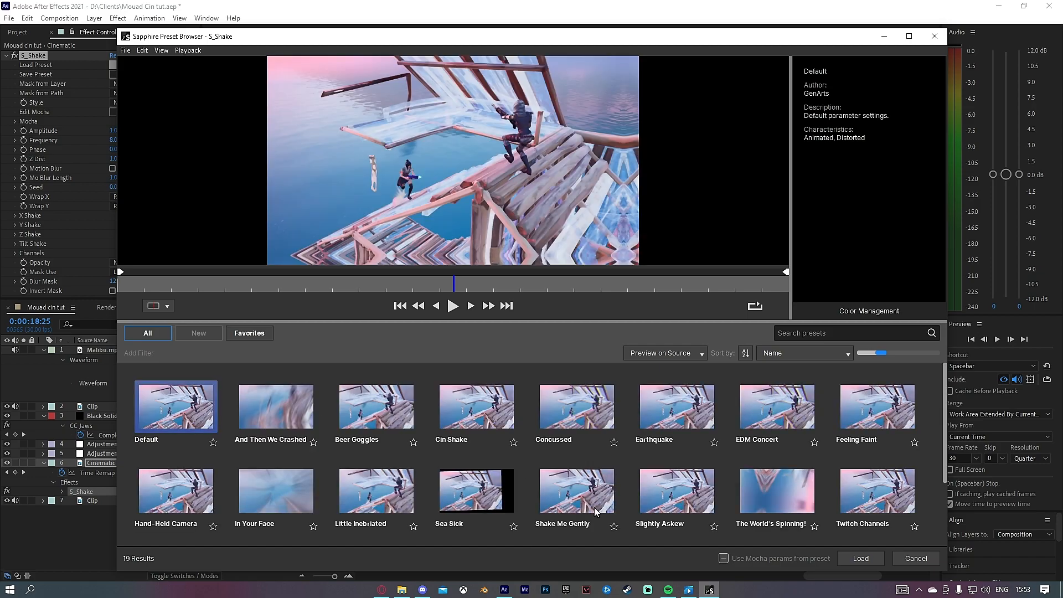
{"action": "double_click", "coordinate": [473, 416]}
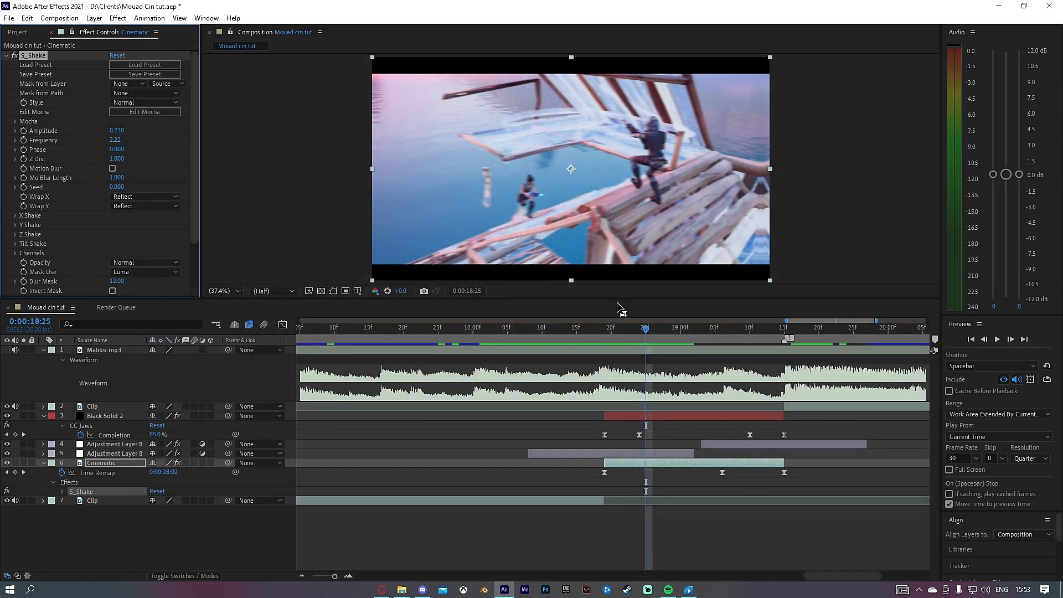
Start keyframing the S_Shake Amplitude at the cinematic's first frame, 0:00:18:19, with a value of 0.640.
{"action": "left_click_drag", "start_coordinate": [642, 331], "coordinate": [604, 331]}
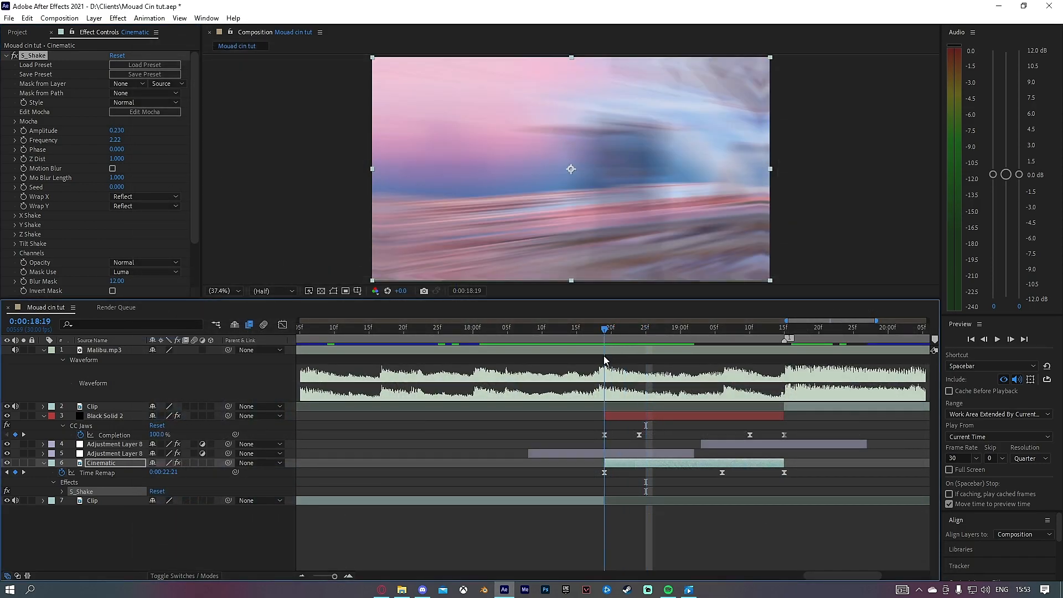
{"action": "left_click", "coordinate": [24, 132]}
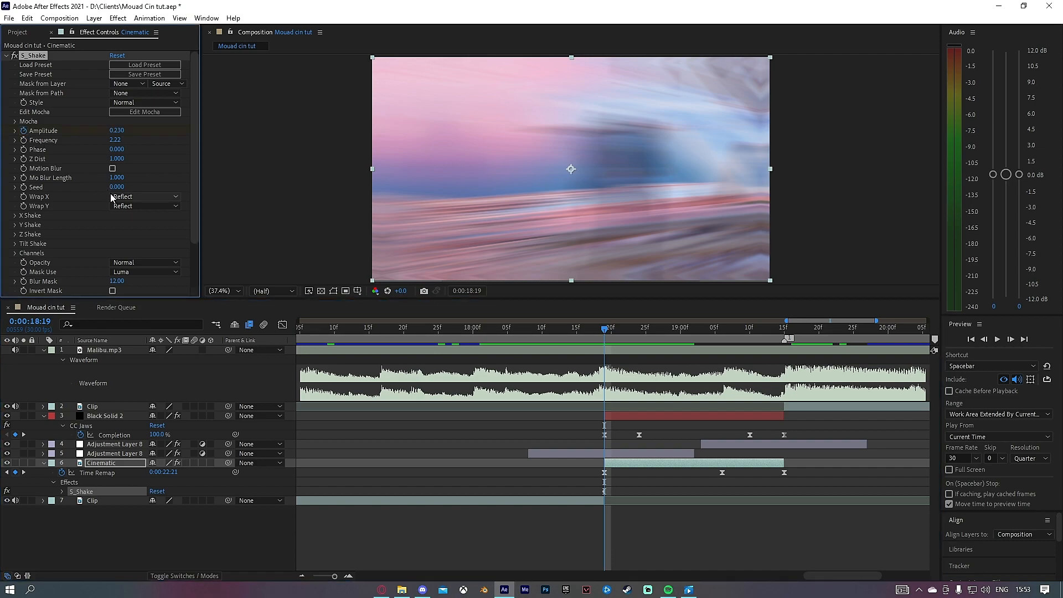
{"action": "key", "text": "u"}
{"action": "key", "text": "u"}
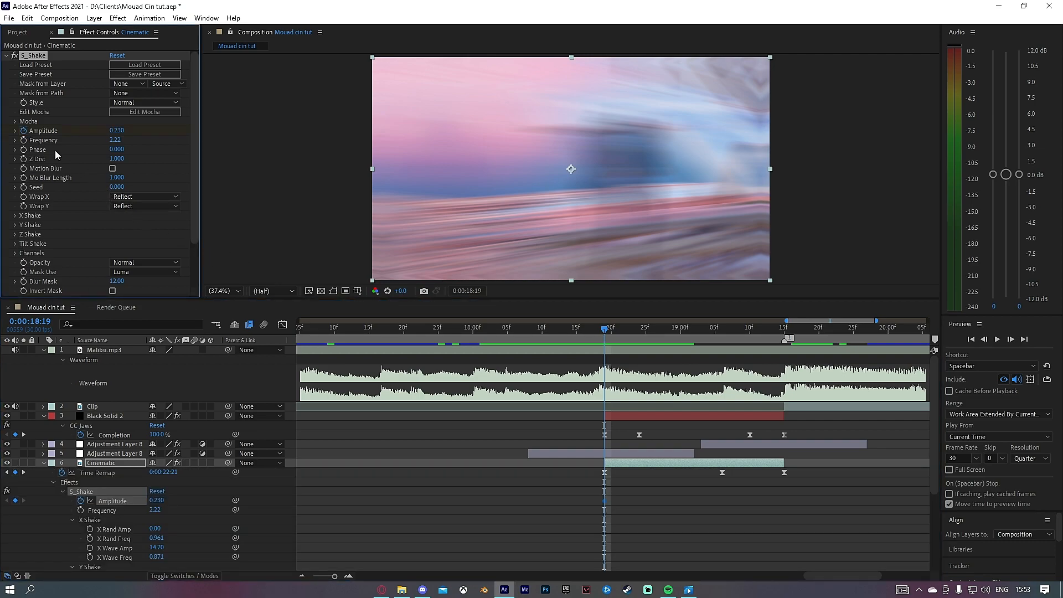
{"action": "left_click", "coordinate": [116, 131]}
{"action": "type", "text": "0"}
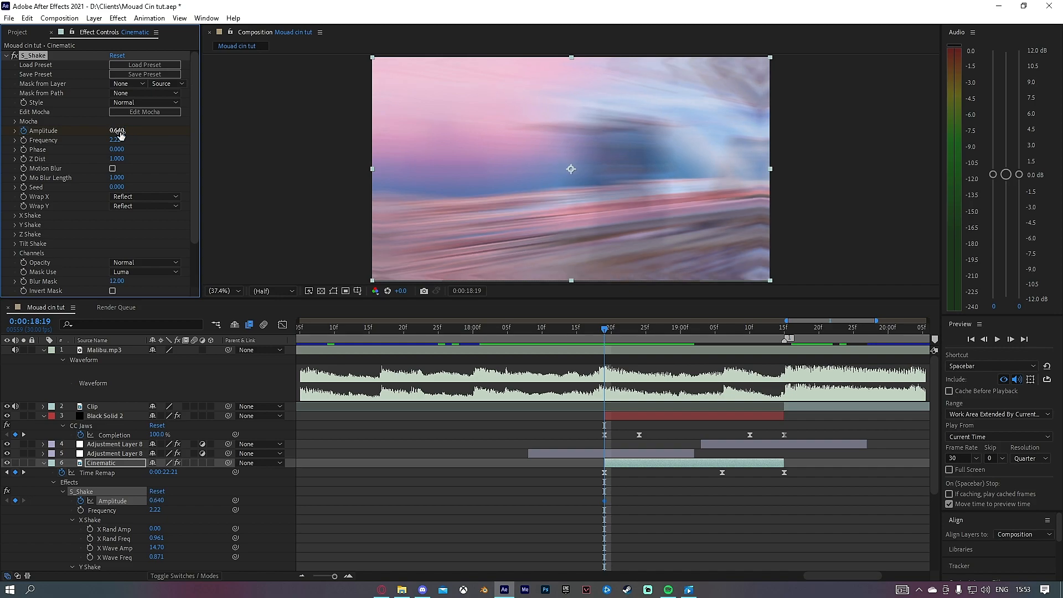
{"action": "key", "text": "Return"}
Keyframe the S_Shake Amplitude at 0.2 on 0:00:19:06 and at 0.56 on 0:00:19:15.
{"action": "left_click", "coordinate": [611, 335]}
{"action": "left_click_drag", "start_coordinate": [617, 337], "coordinate": [723, 345]}
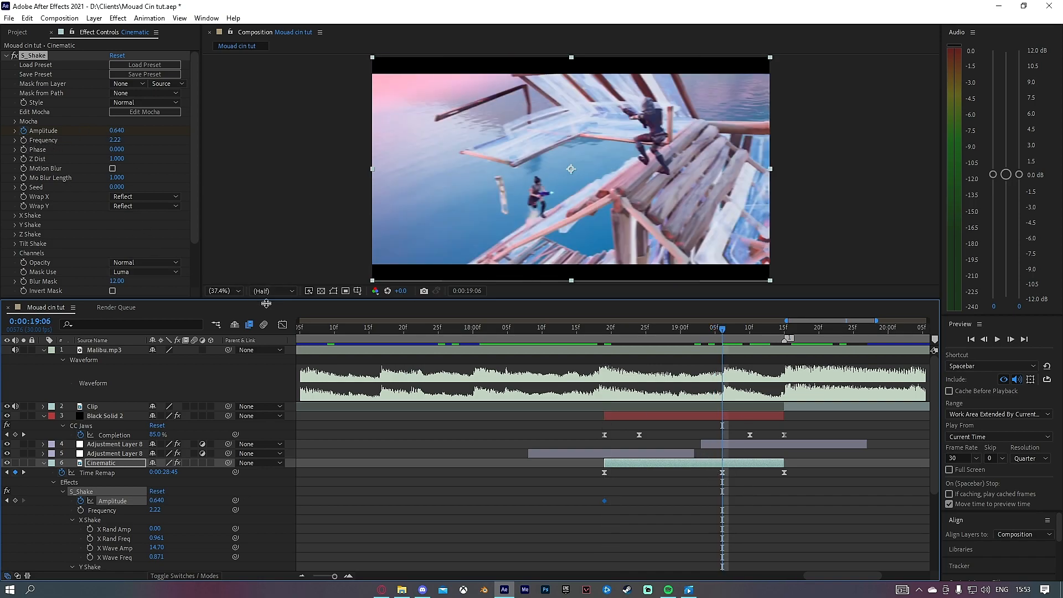
{"action": "left_click", "coordinate": [122, 131]}
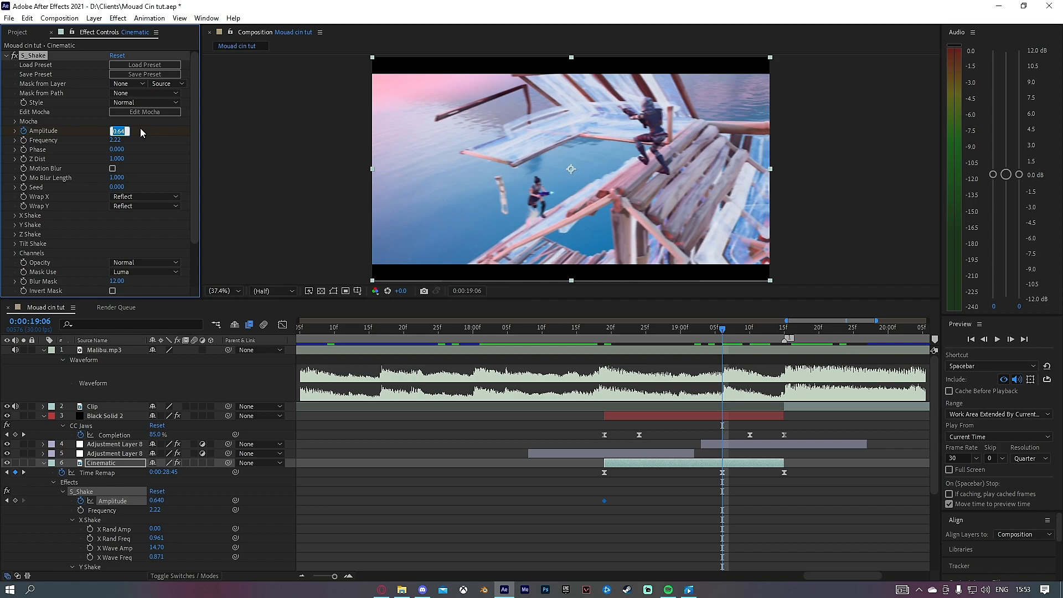
{"action": "type", "text": "0.2"}
{"action": "key", "text": "Return"}
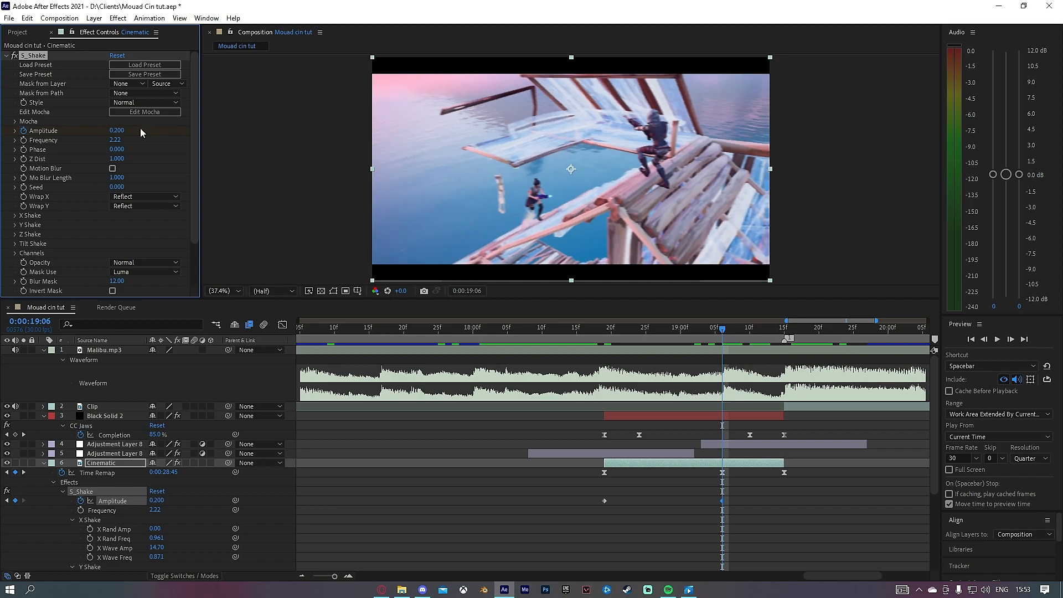
{"action": "left_click_drag", "start_coordinate": [752, 336], "coordinate": [784, 330]}
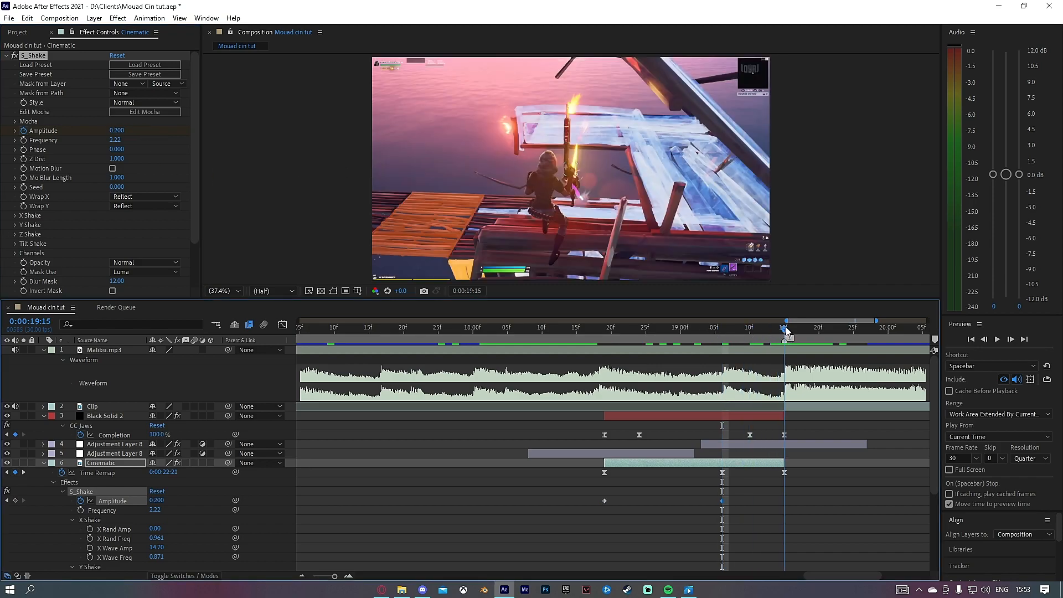
{"action": "left_click", "coordinate": [122, 131]}
{"action": "type", "text": "0.56"}
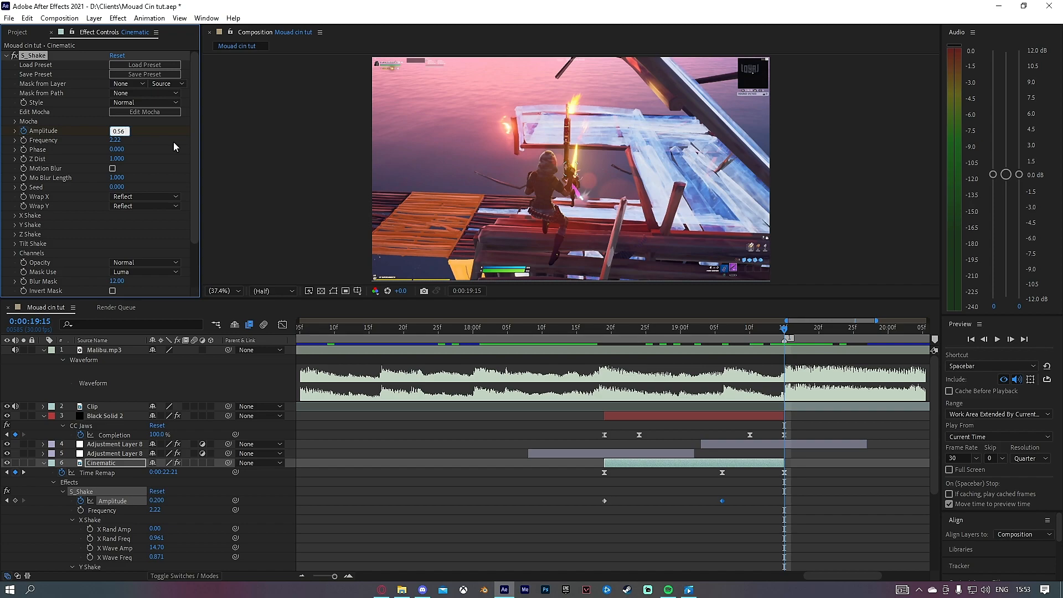
{"action": "key", "text": "Return"}
Examine the S_Shake preset's X, Y, Z and Tilt Shake amplitude, frequency and phase values.
{"action": "left_click", "coordinate": [715, 339]}
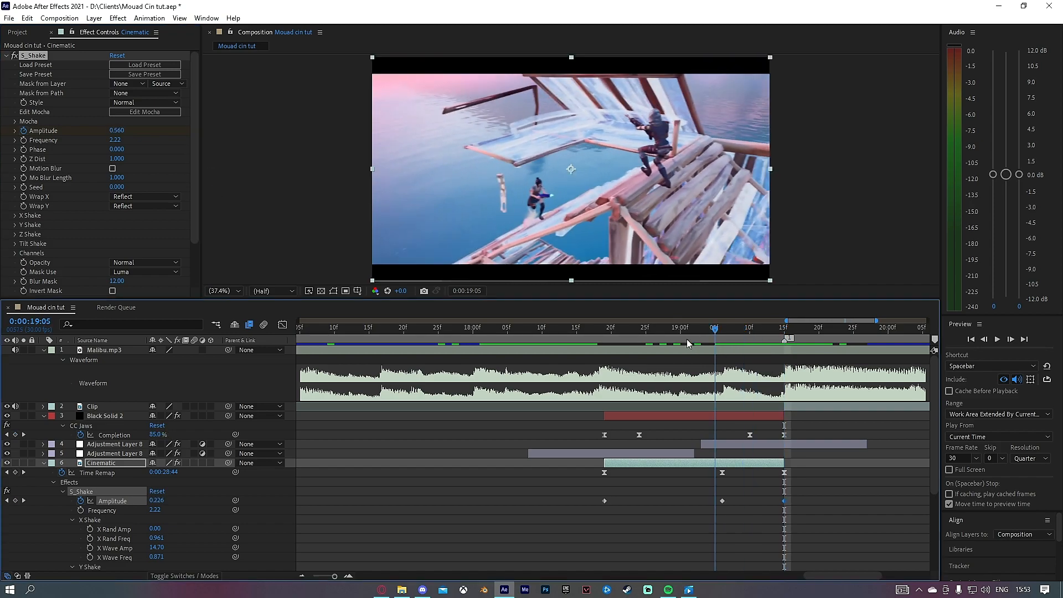
{"action": "key", "text": "j"}
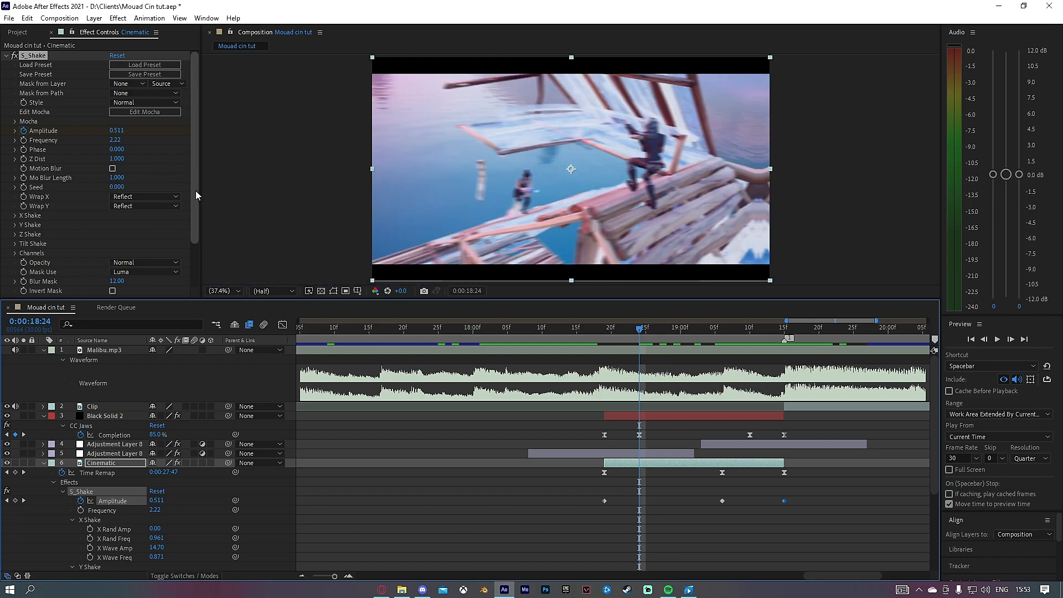
{"action": "scroll", "coordinate": [197, 195], "scroll_direction": "down", "scroll_amount": 3}
{"action": "left_click", "coordinate": [15, 161]}
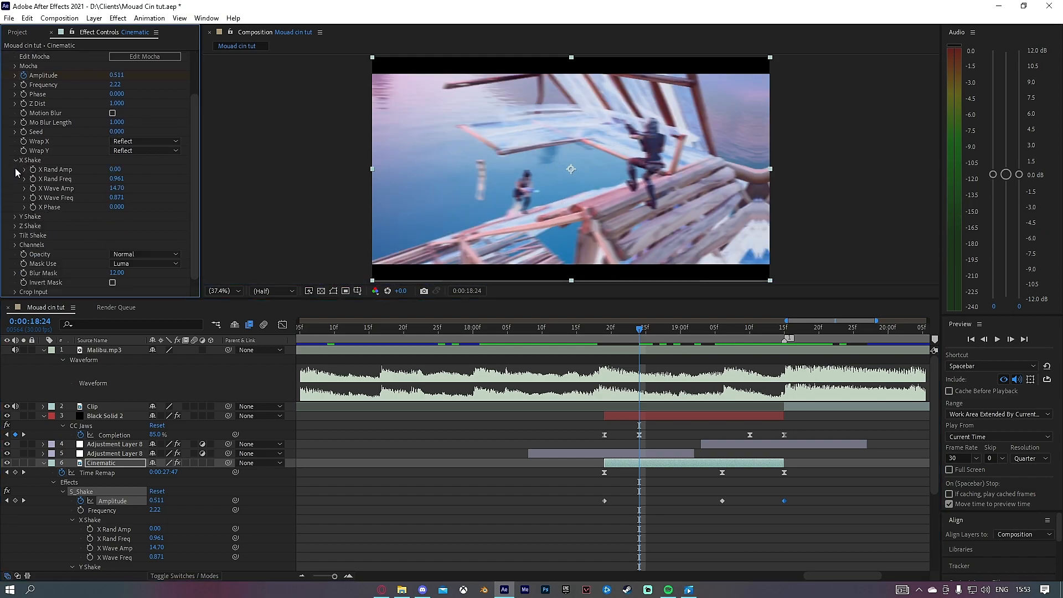
{"action": "scroll", "coordinate": [8, 199], "scroll_direction": "down", "scroll_amount": 1}
{"action": "left_click", "coordinate": [15, 207]}
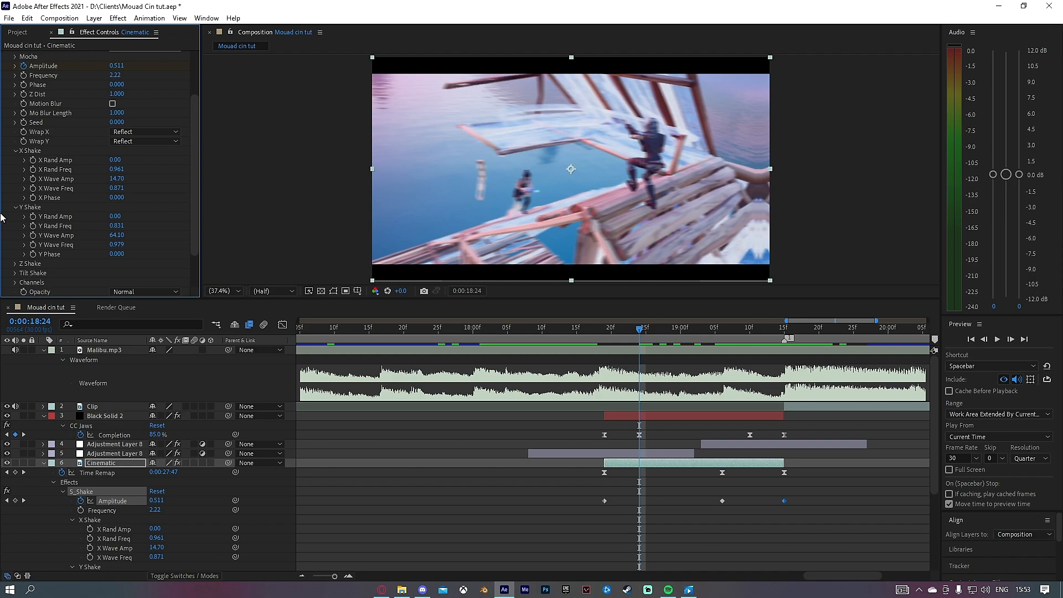
{"action": "left_click", "coordinate": [15, 263]}
{"action": "scroll", "coordinate": [10, 249], "scroll_direction": "down", "scroll_amount": 5}
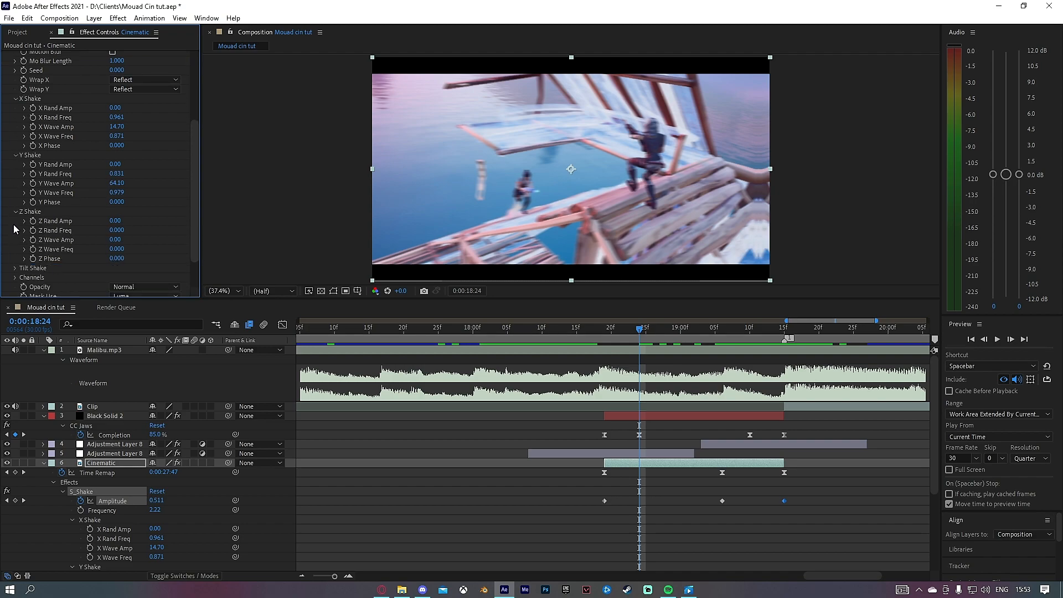
{"action": "left_click", "coordinate": [16, 226]}
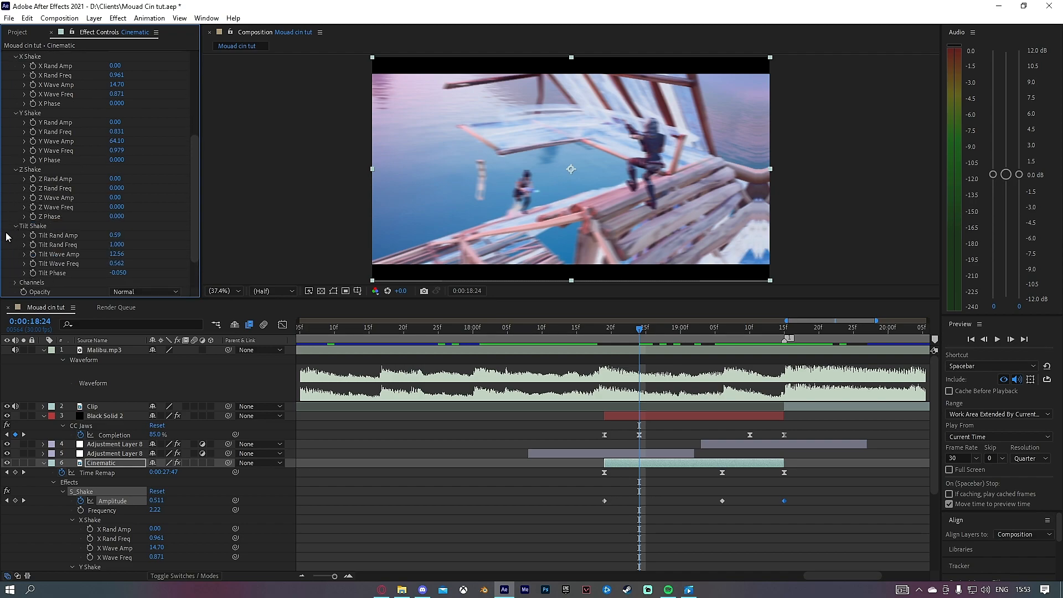
{"action": "scroll", "coordinate": [8, 243], "scroll_direction": "down", "scroll_amount": 3}
{"action": "scroll", "coordinate": [8, 247], "scroll_direction": "up", "scroll_amount": 5}
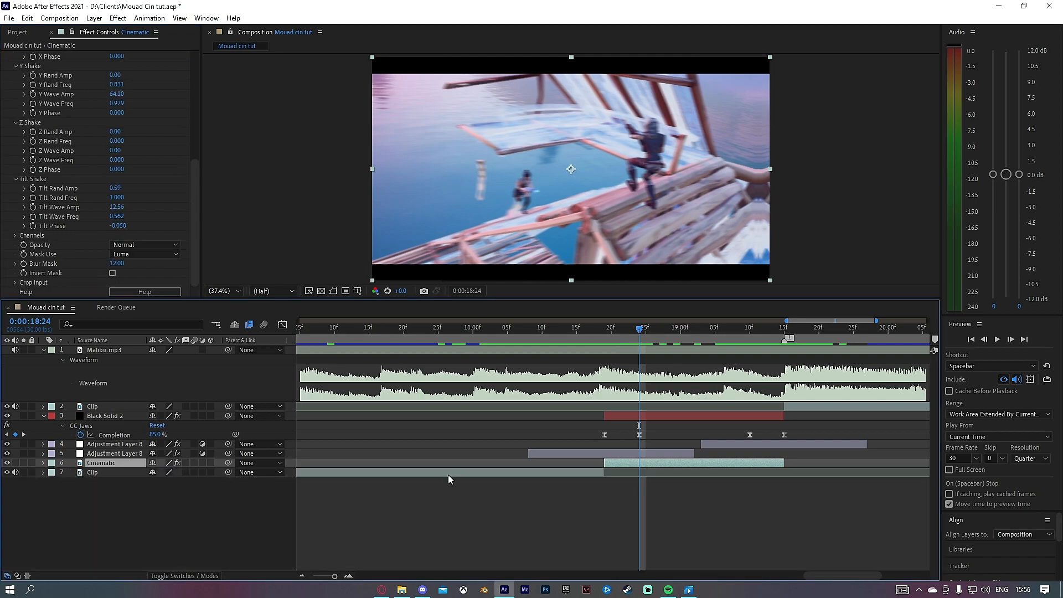
Add the uni.Chromatic Aberration effect to the Cinematic layer.
{"action": "key", "text": "ctrl+space"}
{"action": "type", "text": "chr"}
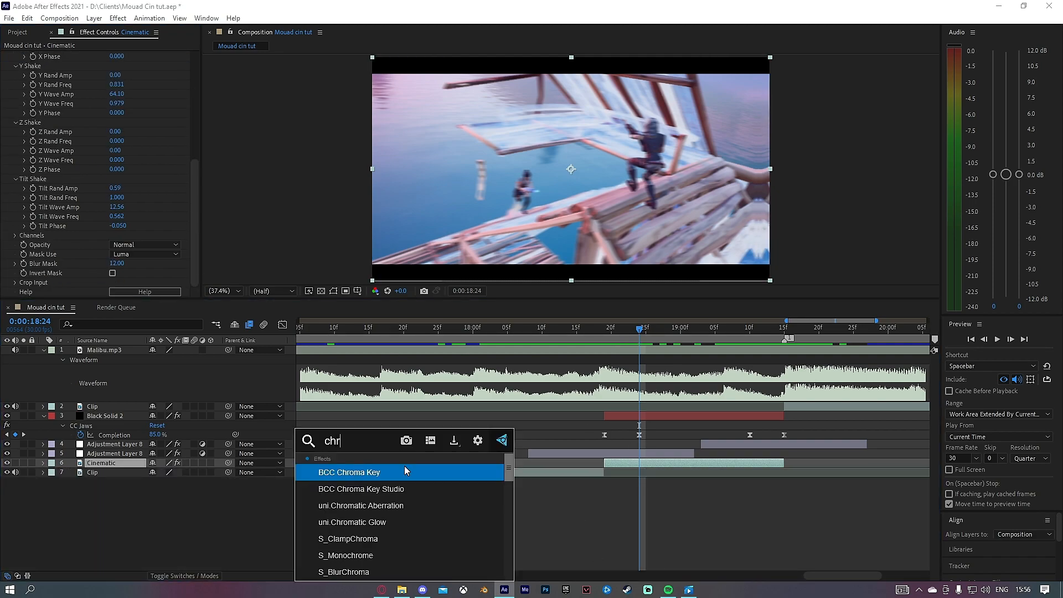
{"action": "type", "text": "oma"}
{"action": "left_click", "coordinate": [373, 511]}
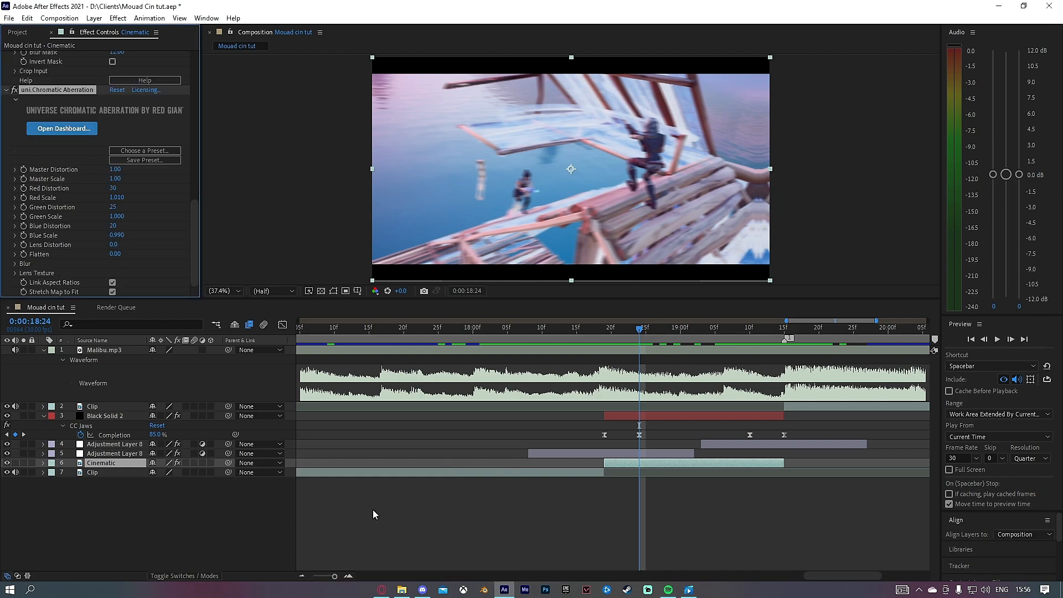
Set the chromatic aberration's Master Distortion to 0.20 and Master Scale to 0.60.
{"action": "left_click", "coordinate": [115, 169]}
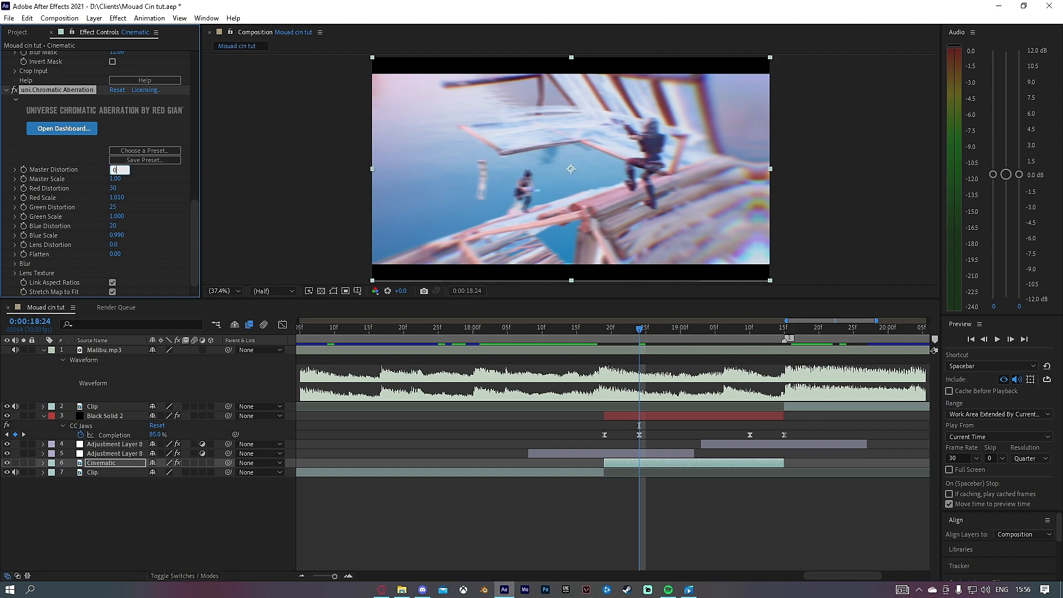
{"action": "type", "text": "0.20"}
{"action": "key", "text": "Return"}
{"action": "left_click", "coordinate": [115, 179]}
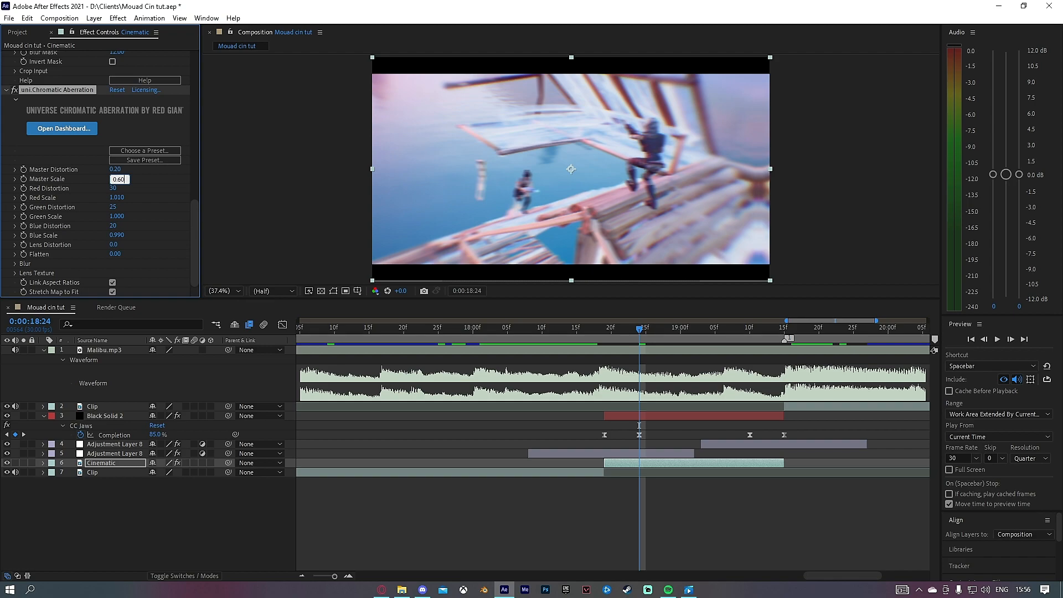
{"action": "key", "text": "Return"}
Play back the cinematic section from 0:00:18:15 to check the shake and chromatic aberration.
{"action": "left_click_drag", "start_coordinate": [639, 335], "coordinate": [575, 348]}
{"action": "key", "text": "space"}
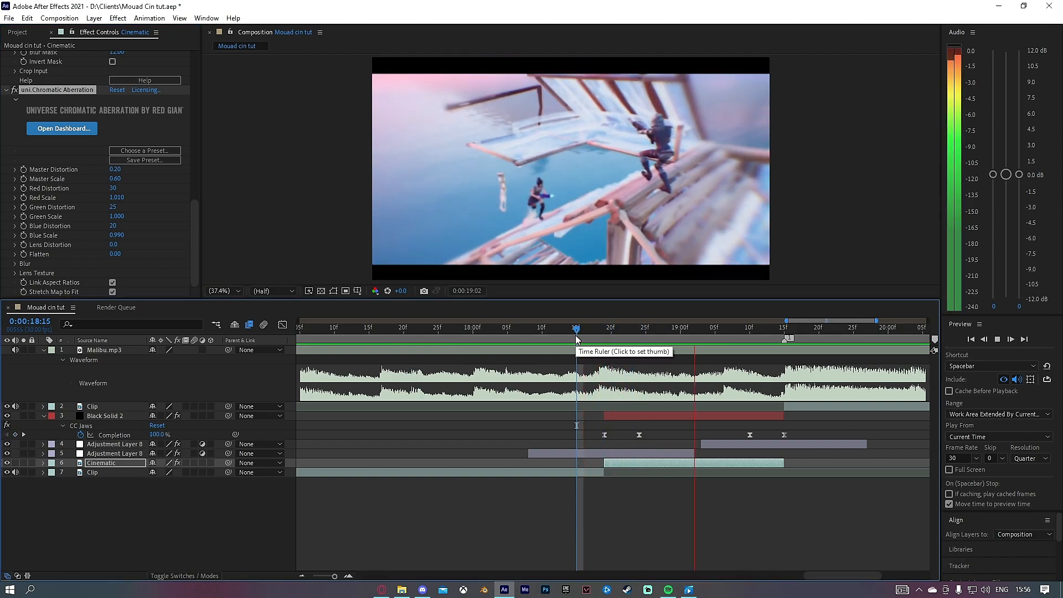
{"action": "left_click", "coordinate": [603, 334]}
Split the Malibu.mp3 music layer at the cinematic's start, 0:00:18:19, and at its end, 0:00:19:15.
{"action": "left_click_drag", "start_coordinate": [623, 335], "coordinate": [595, 347]}
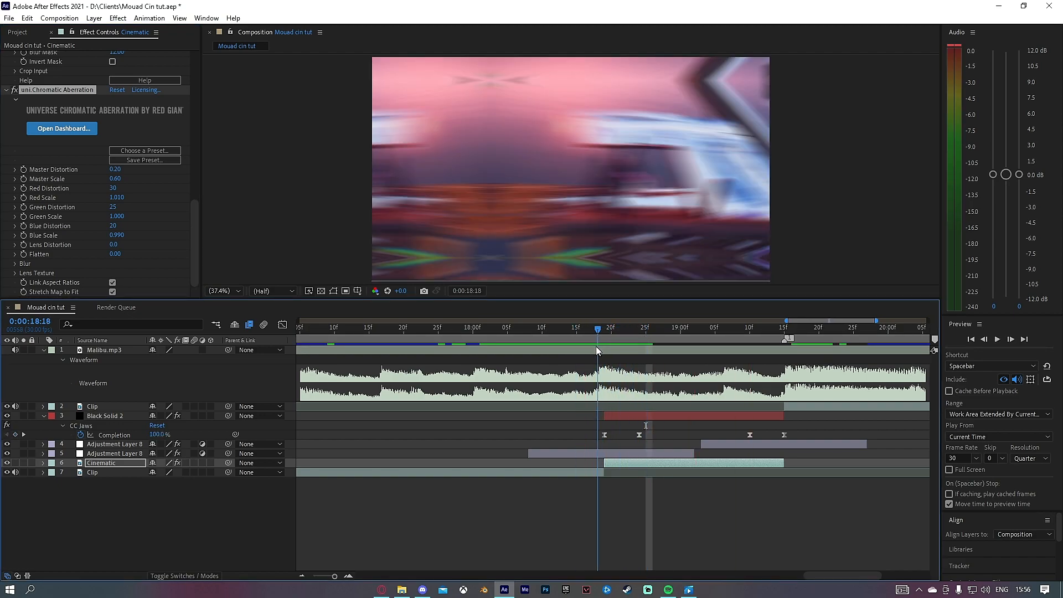
{"action": "left_click", "coordinate": [603, 335]}
{"action": "left_click", "coordinate": [599, 348]}
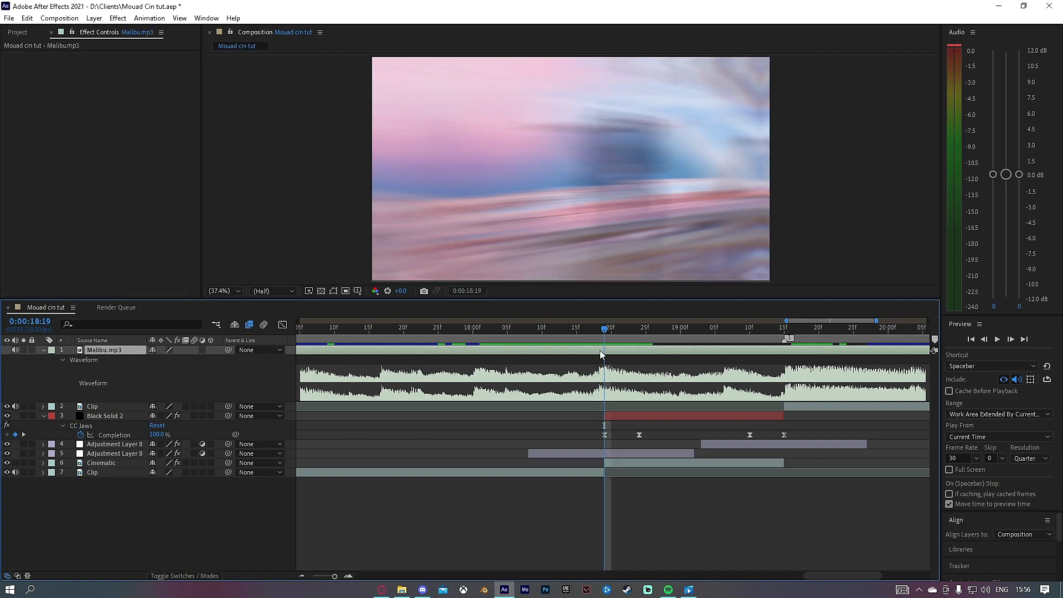
{"action": "key", "text": "ctrl+shift+d"}
{"action": "left_click_drag", "start_coordinate": [609, 338], "coordinate": [709, 340]}
{"action": "key", "text": "ctrl+shift+d"}
Apply the Reverb effect to the Malibu.mp3 segment that lies under the cinematic.
{"action": "left_click", "coordinate": [658, 363]}
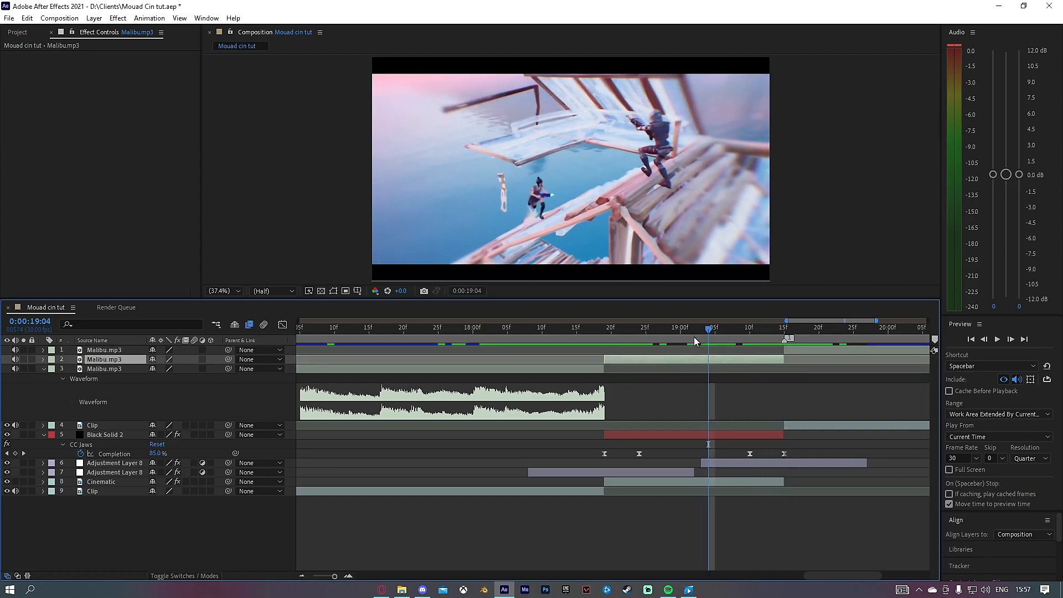
{"action": "key", "text": "ctrl+space"}
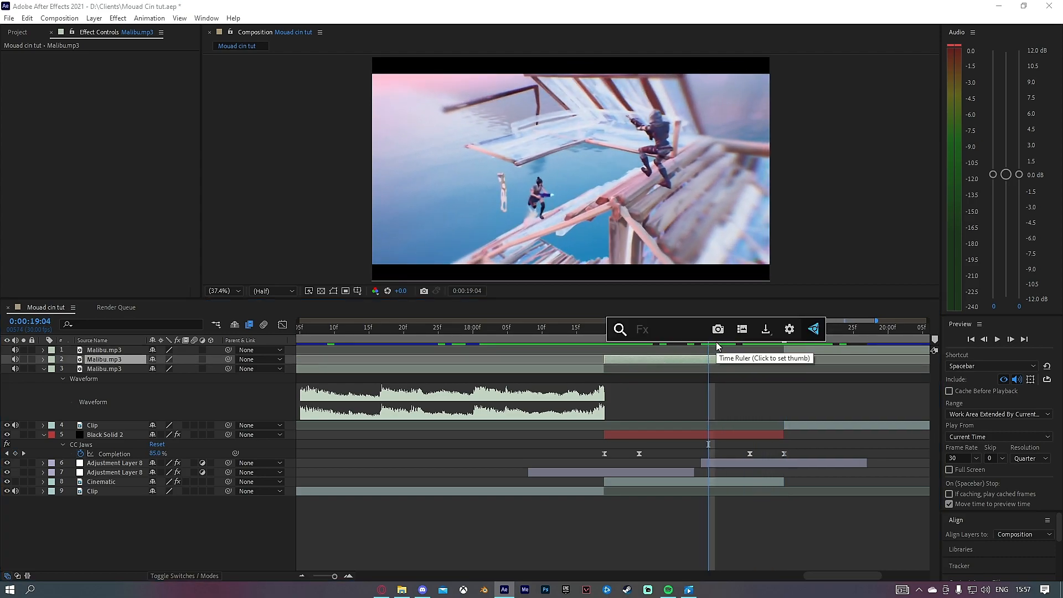
{"action": "type", "text": "reverb"}
{"action": "key", "text": "Return"}
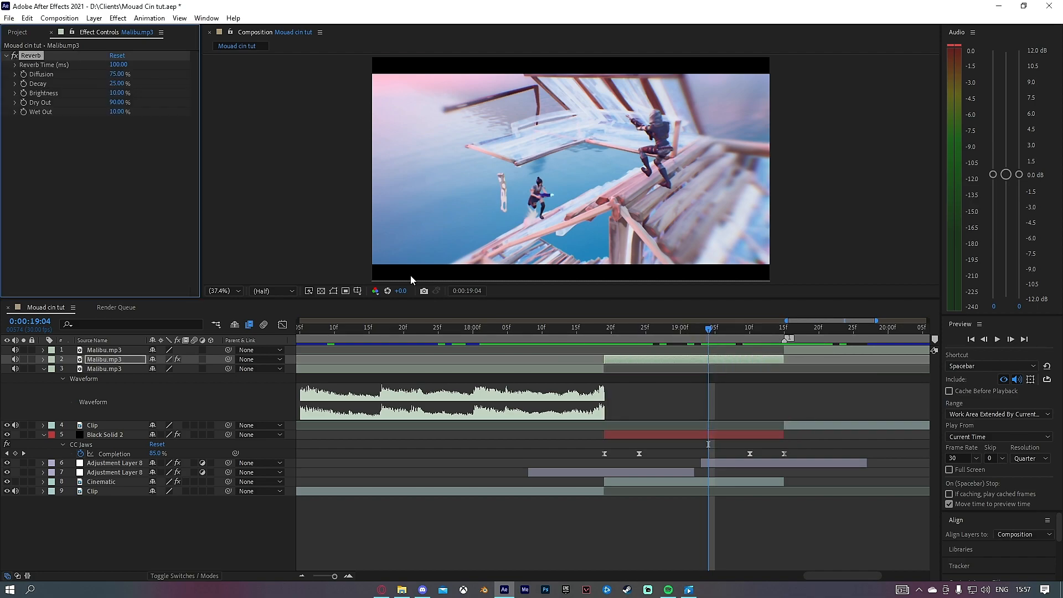
Set the Reverb's Dry Out to 70% and Wet Out to 20%.
{"action": "left_click", "coordinate": [119, 103]}
{"action": "type", "text": "70"}
{"action": "key", "text": "Return"}
{"action": "left_click", "coordinate": [128, 112]}
{"action": "type", "text": "20"}
{"action": "key", "text": "Return"}
Play back the sequence from 0:00:18:04 to hear the reverb during the cinematic.
{"action": "left_click", "coordinate": [499, 330]}
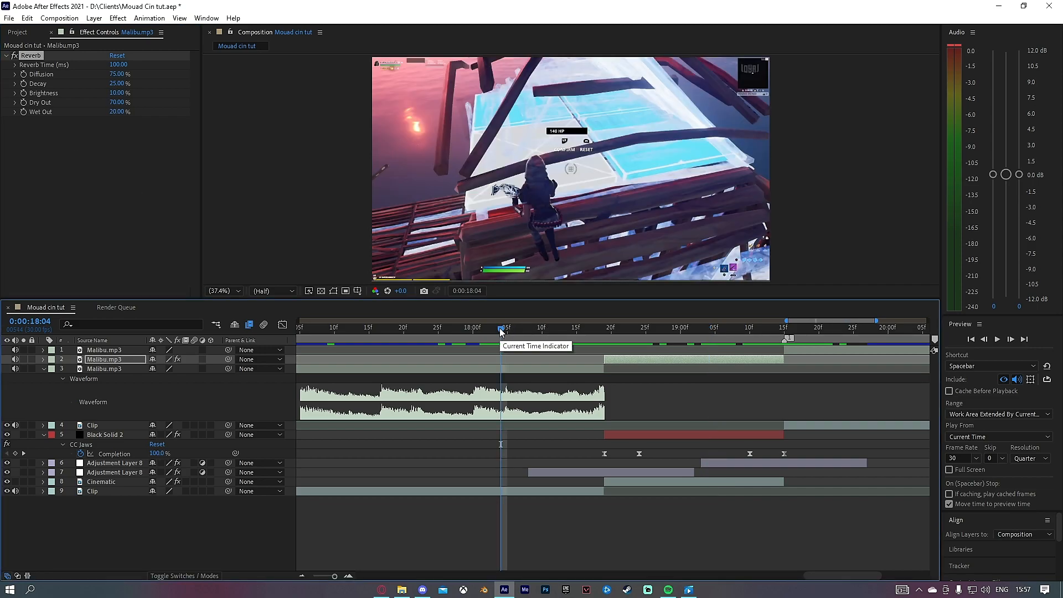
{"action": "key", "text": "space"}
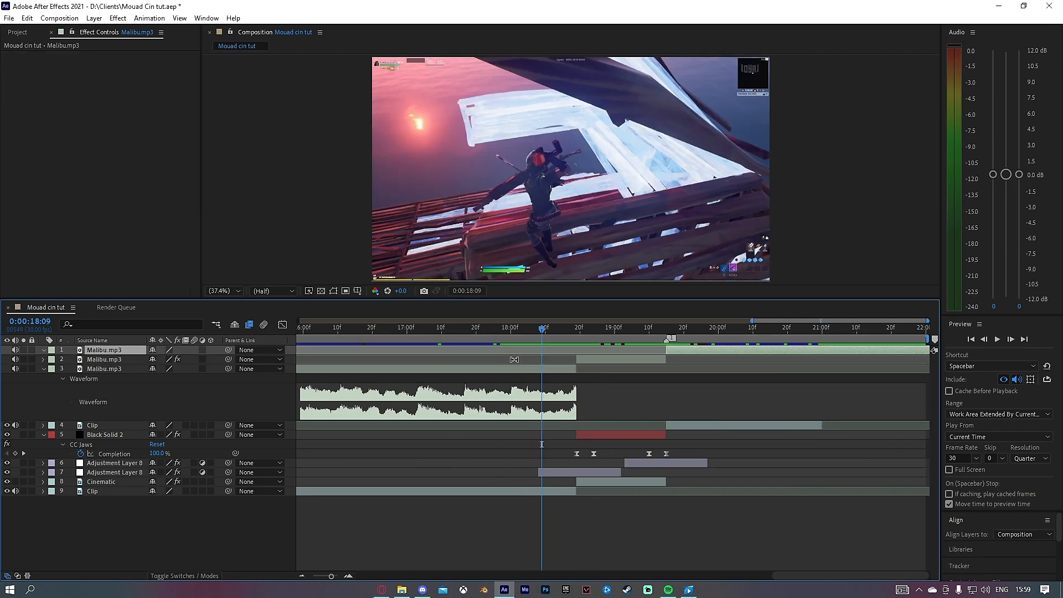
{"action": "key", "text": "space"}
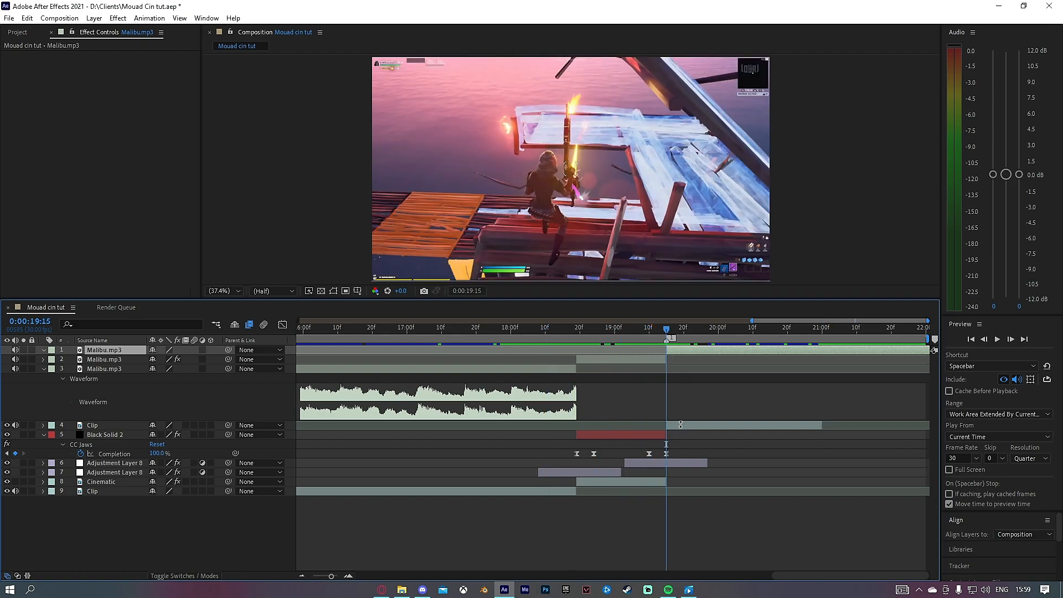
Enable time remapping on the Clip after the cinematic and set eased keyframes at 0:00:19:15 and 0:00:21:00.
{"action": "left_click", "coordinate": [676, 425]}
{"action": "key", "text": "ctrl+alt+t"}
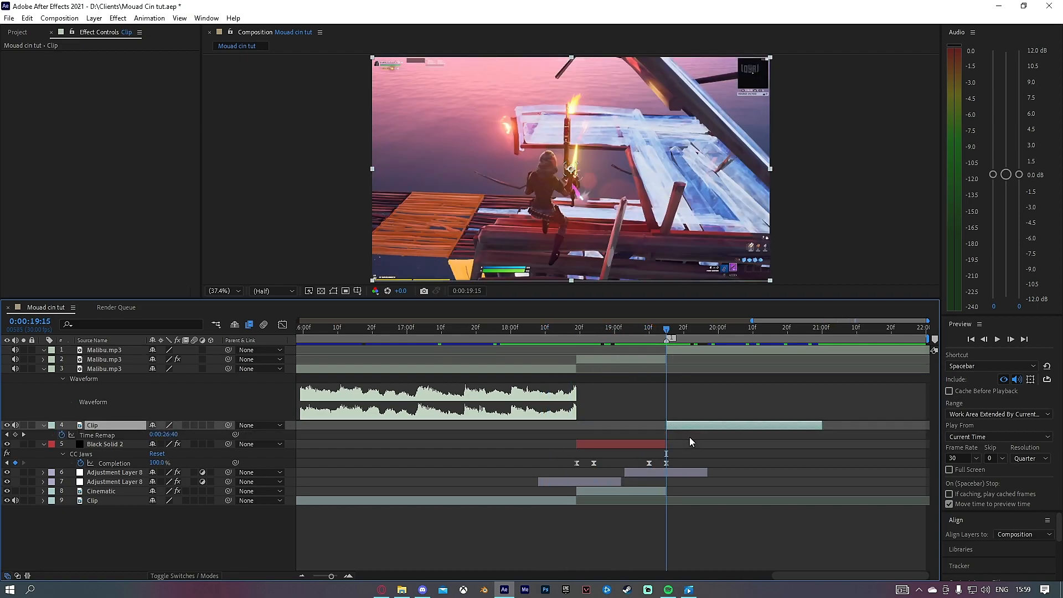
{"action": "left_click", "coordinate": [15, 435]}
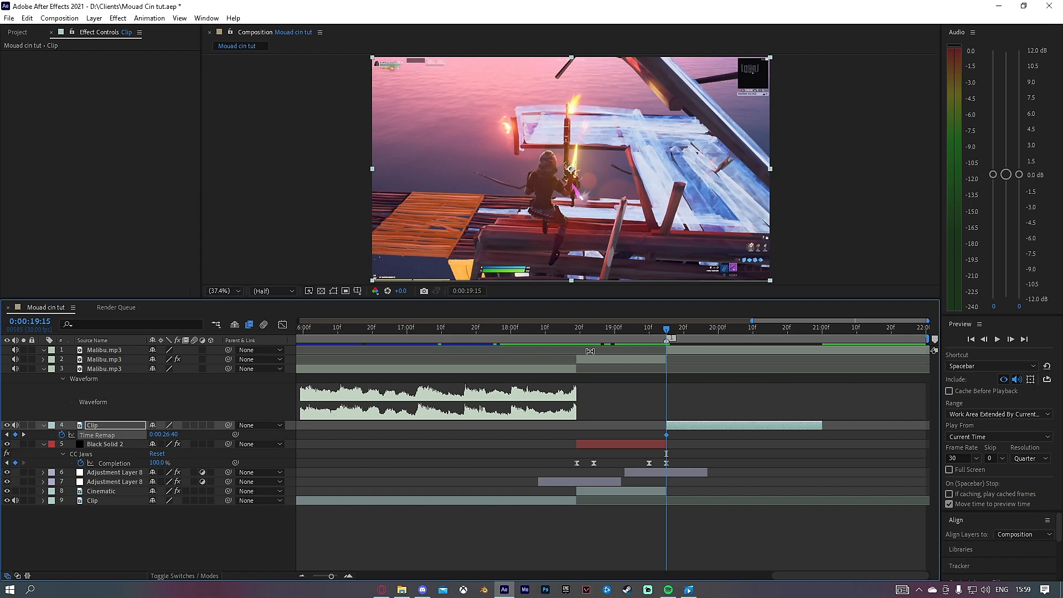
{"action": "left_click_drag", "start_coordinate": [654, 333], "coordinate": [825, 358]}
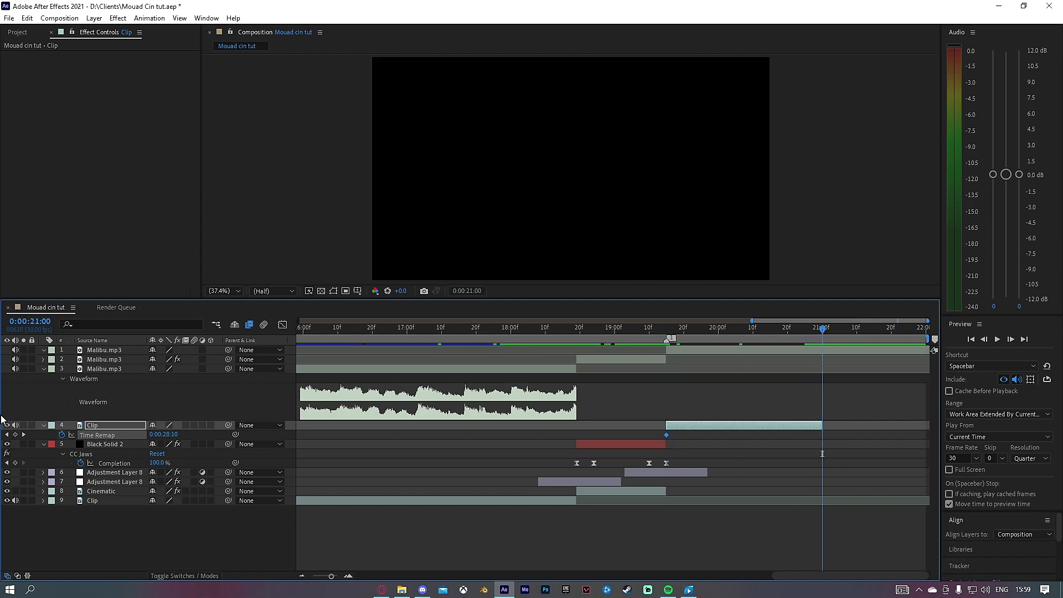
{"action": "left_click", "coordinate": [15, 435]}
{"action": "left_click_drag", "start_coordinate": [847, 451], "coordinate": [577, 442]}
Shape the Clip's Time Remap curve to run steeply at both keyframes and flatten out in the middle.
{"action": "left_click", "coordinate": [282, 325]}
{"action": "scroll", "coordinate": [713, 465], "scroll_direction": "down", "scroll_amount": 5}
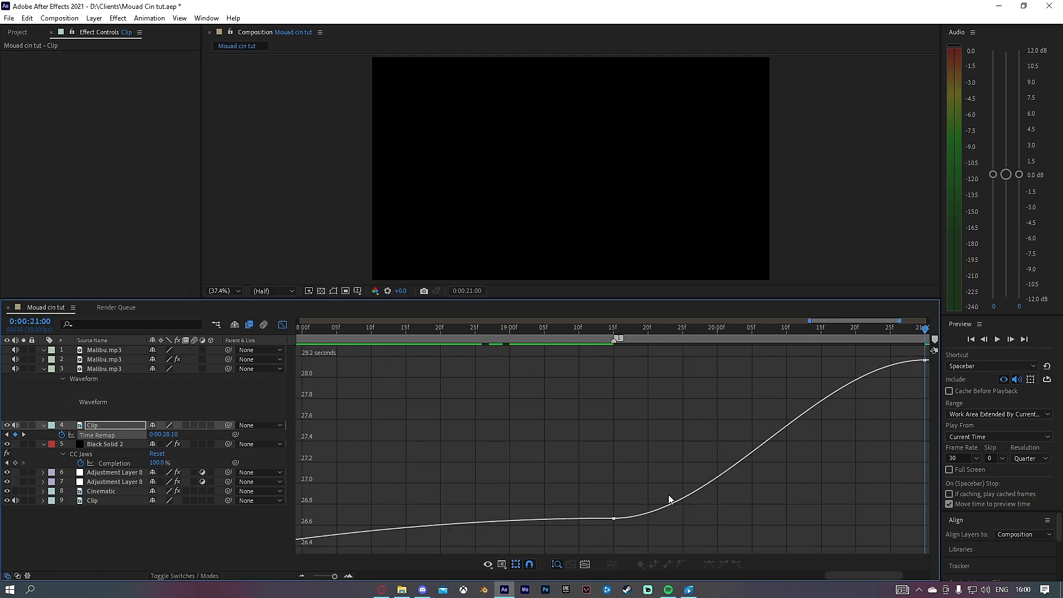
{"action": "left_click", "coordinate": [613, 518]}
{"action": "left_click_drag", "start_coordinate": [717, 521], "coordinate": [602, 359]}
{"action": "scroll", "coordinate": [732, 402], "scroll_direction": "right", "scroll_amount": 2}
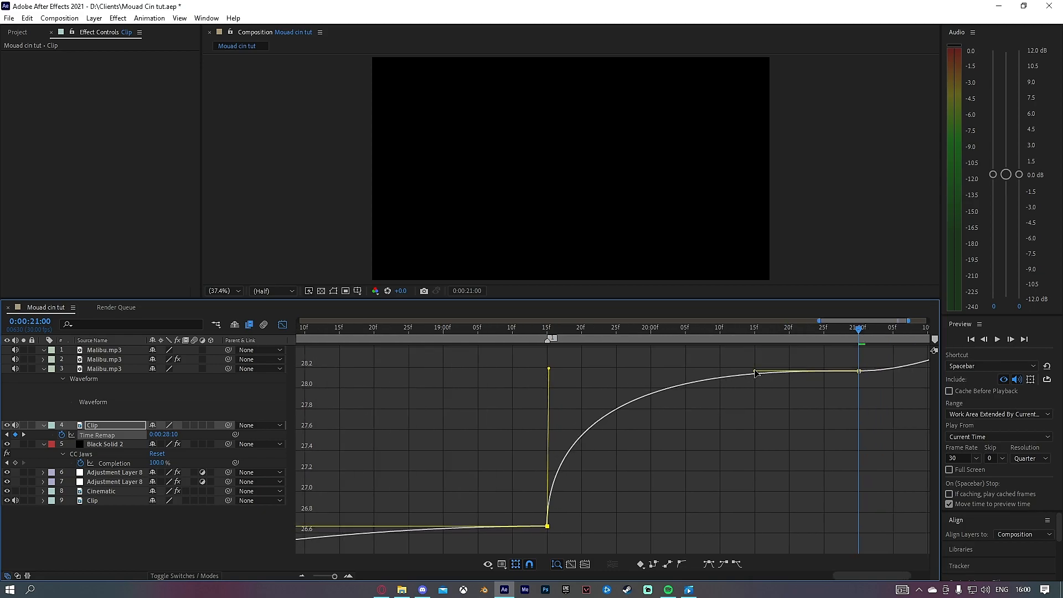
{"action": "left_click_drag", "start_coordinate": [755, 371], "coordinate": [882, 450]}
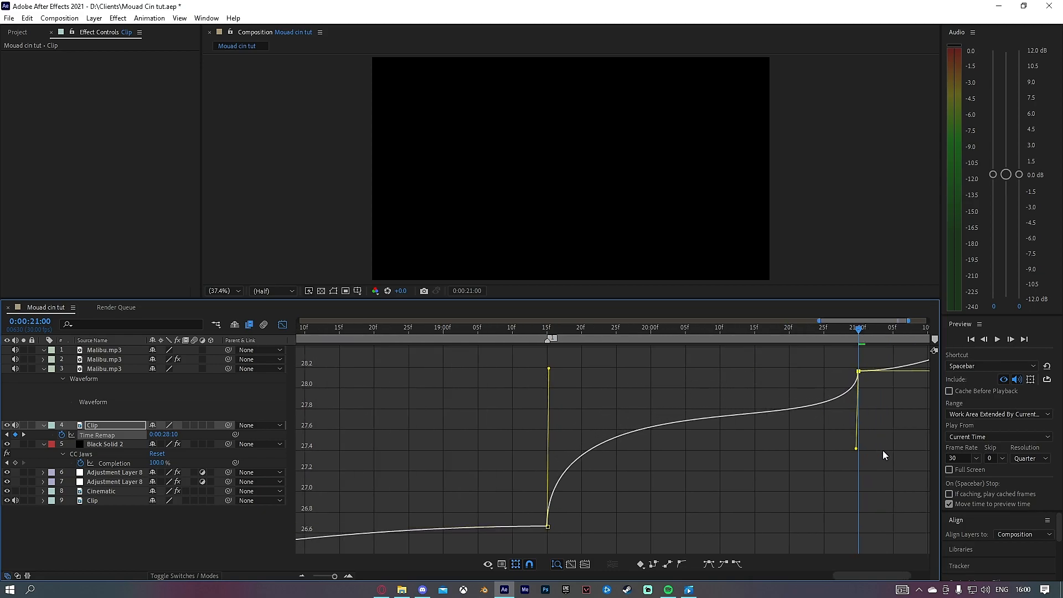
Play back the sequence from 0:00:19:08 to check the time-remapped Clip.
{"action": "left_click", "coordinate": [495, 330]}
{"action": "key", "text": "space"}
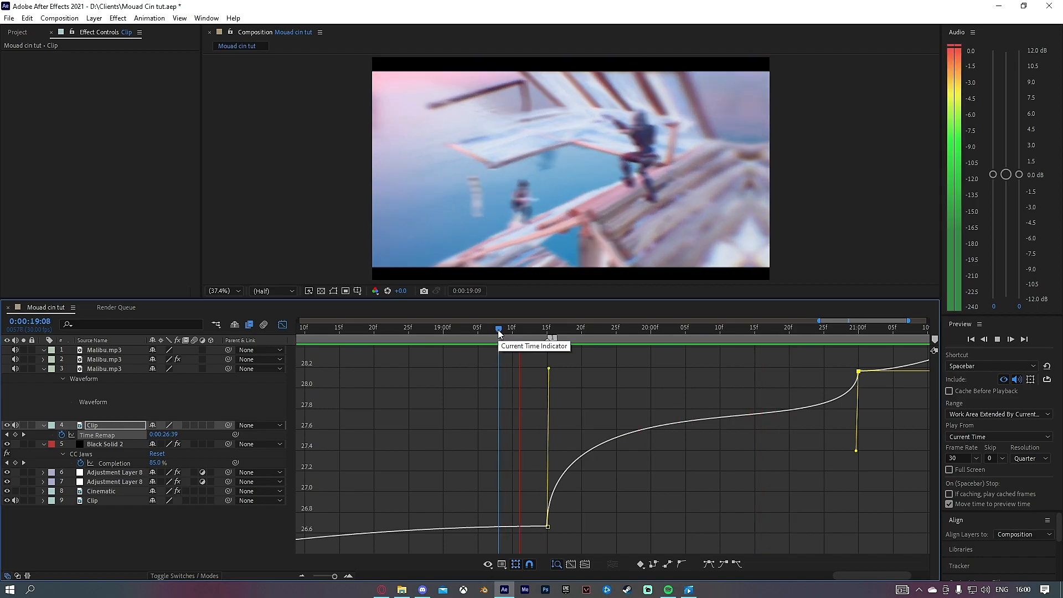
{"action": "left_click", "coordinate": [498, 328]}
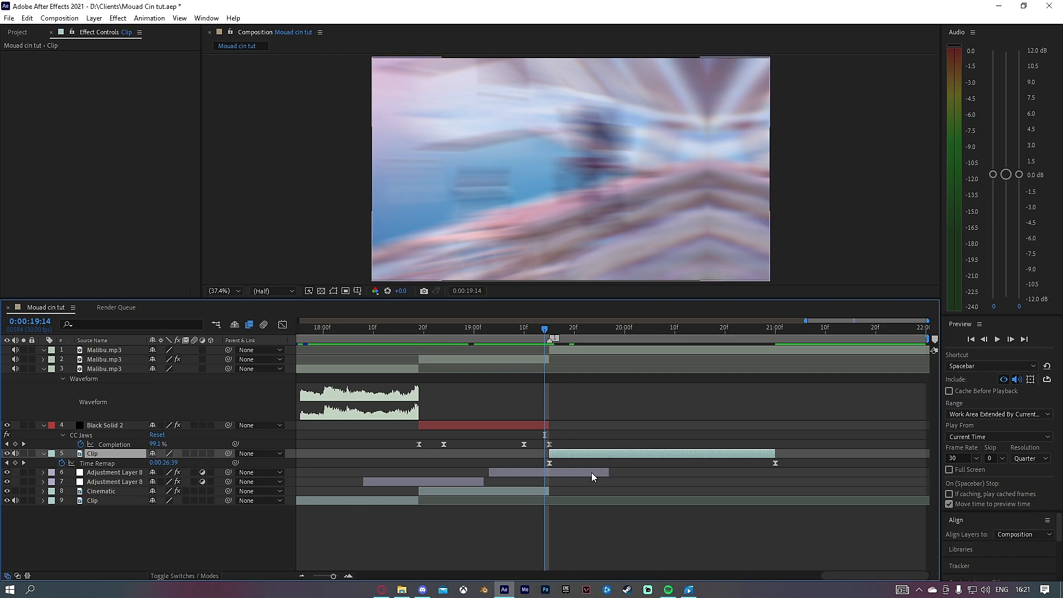
Apply the recent animation preset with S_Shake, S_Glint, S_BlurMoCurves and Twitch effects to the time-remapped Clip.
{"action": "left_click", "coordinate": [149, 18]}
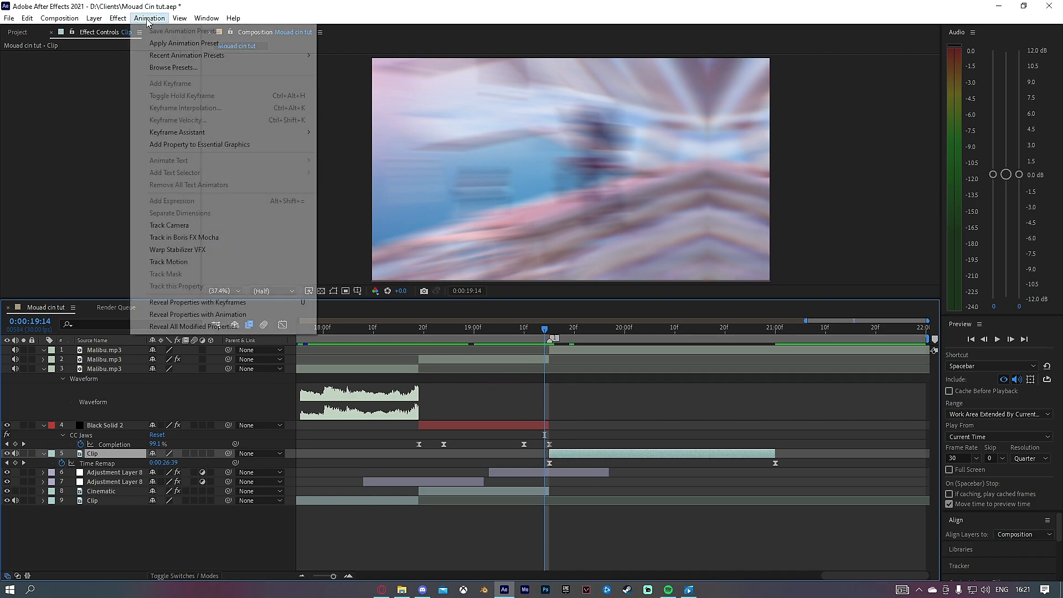
{"action": "mouse_move", "coordinate": [276, 55]}
{"action": "left_click", "coordinate": [338, 58]}
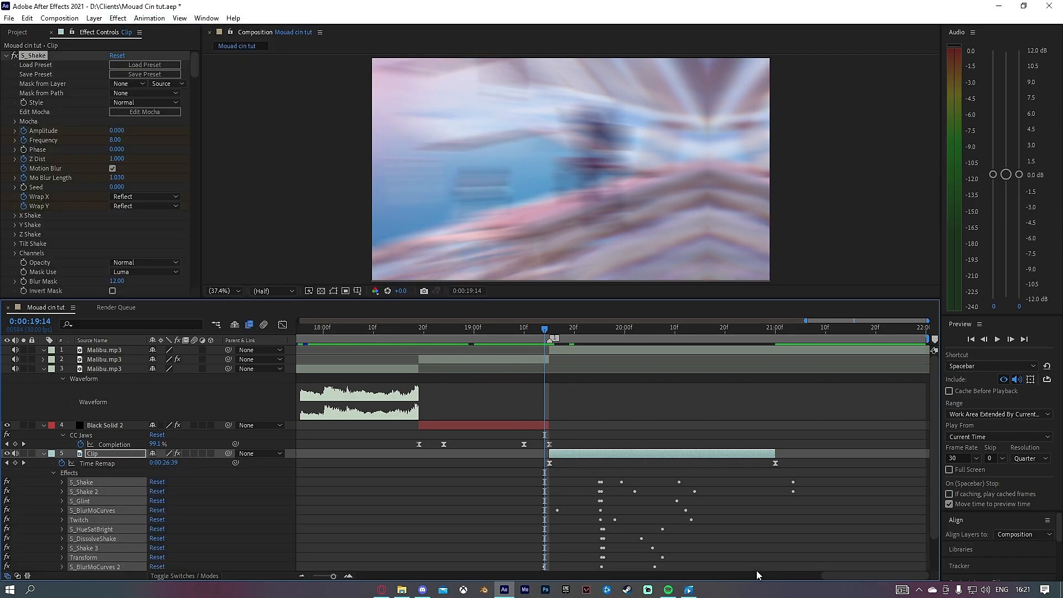
Shift all the preset's effect keyframes earlier so they begin at the Clip's start, 0:00:19:15.
{"action": "left_click_drag", "start_coordinate": [463, 486], "coordinate": [857, 543]}
{"action": "scroll", "coordinate": [689, 457], "scroll_direction": "up", "scroll_amount": 3}
{"action": "scroll", "coordinate": [690, 457], "scroll_direction": "up", "scroll_amount": 5}
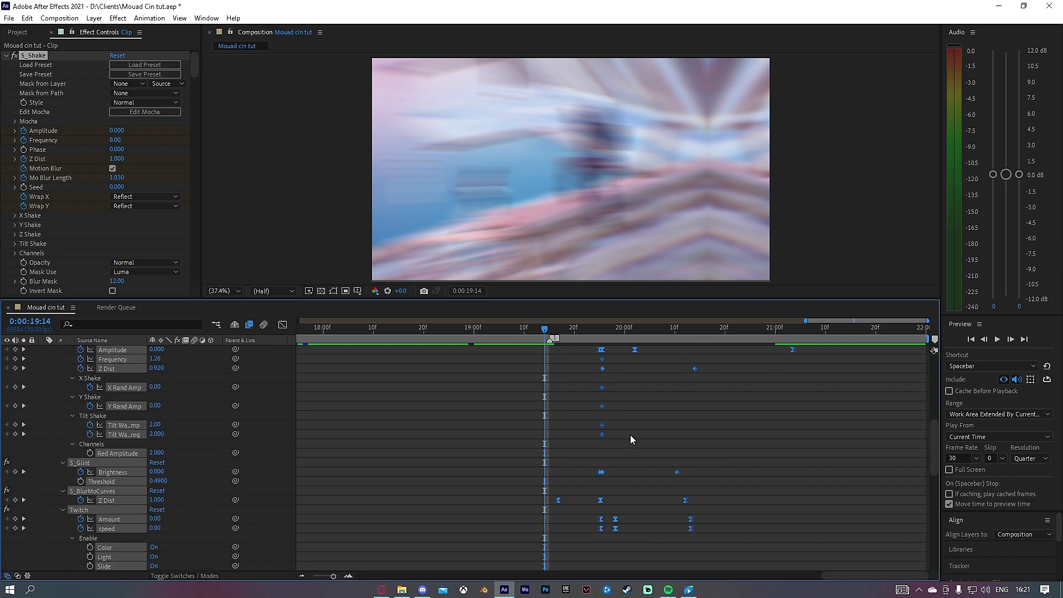
{"action": "scroll", "coordinate": [582, 377], "scroll_direction": "up", "scroll_amount": 5}
{"action": "key", "text": "Page_Down"}
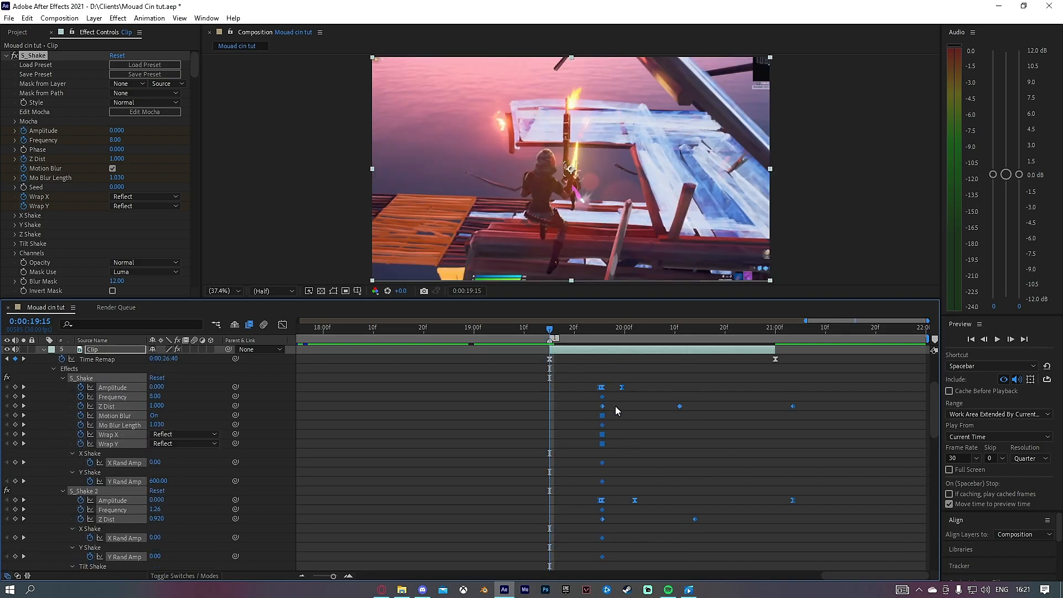
{"action": "left_click_drag", "start_coordinate": [602, 387], "coordinate": [549, 387]}
{"action": "key", "text": "u"}
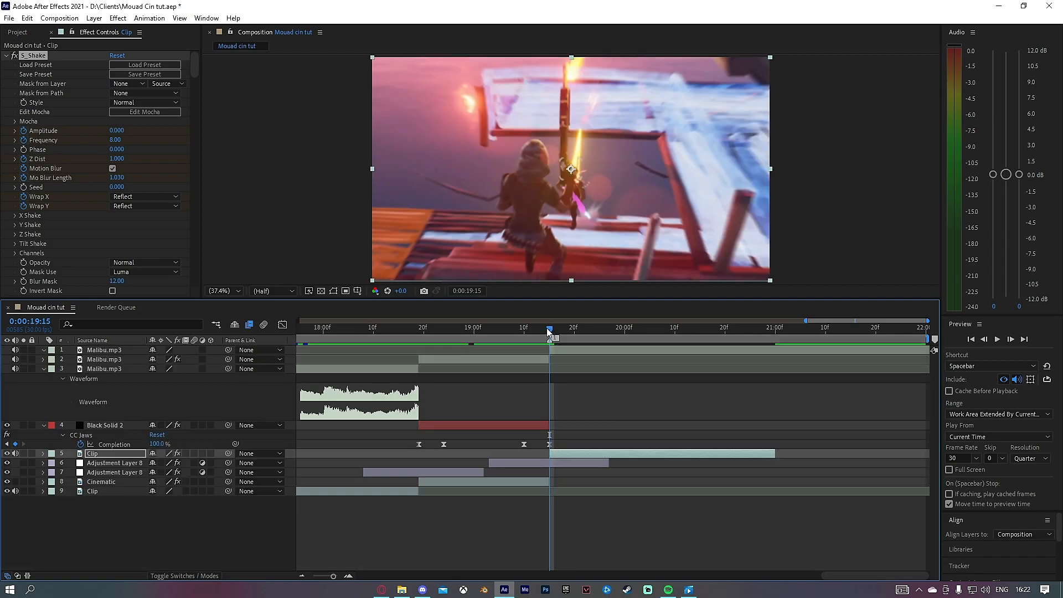
Play back the cinematic's end and the following Clip from 0:00:19:11 and 0:00:19:00 to check the shake.
{"action": "left_click", "coordinate": [530, 330]}
{"action": "key", "text": "space"}
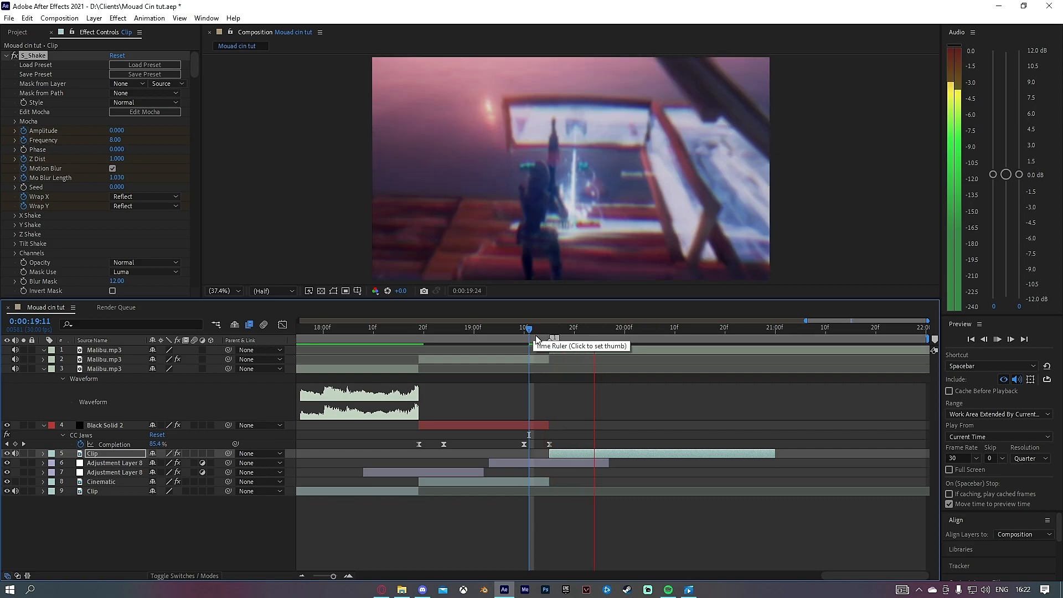
{"action": "left_click", "coordinate": [474, 333]}
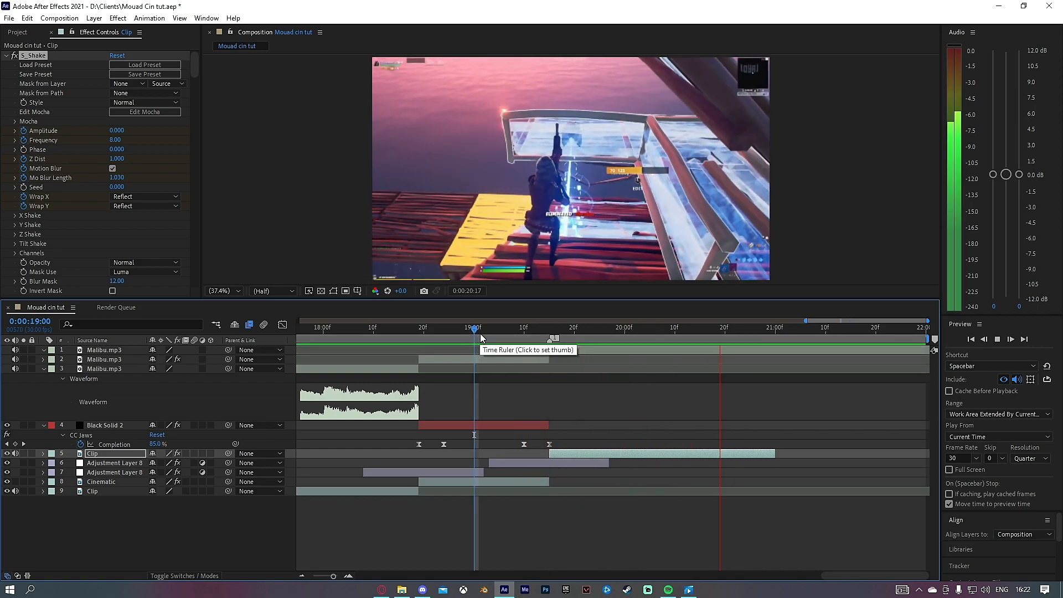
{"action": "left_click", "coordinate": [480, 333]}
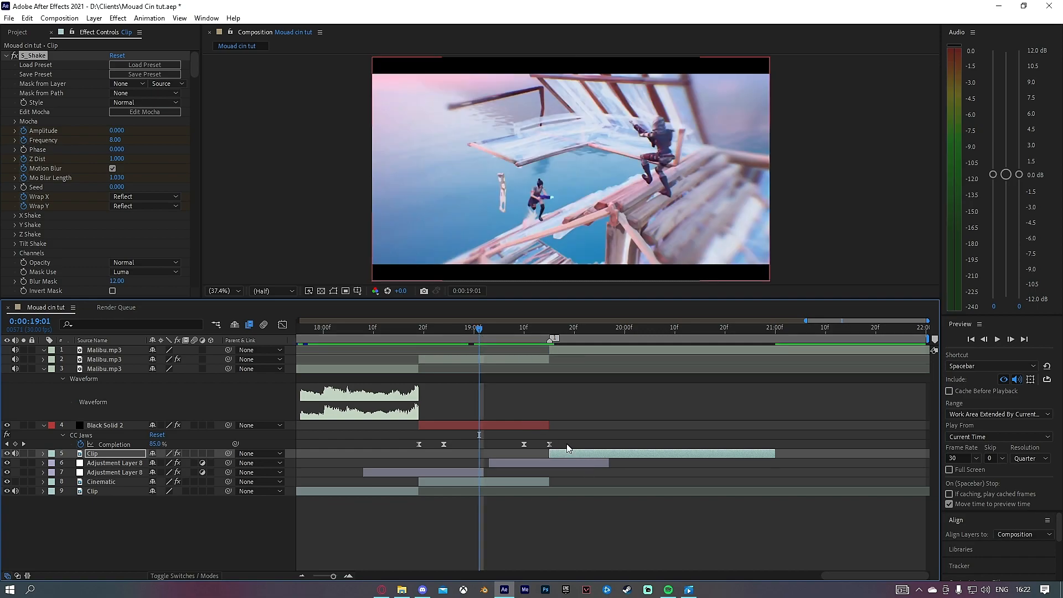
Add an adjustment layer above the time-remapped Clip and apply the recent S_ScanLines colour preset to it.
{"action": "key", "text": "ctrl+alt+y"}
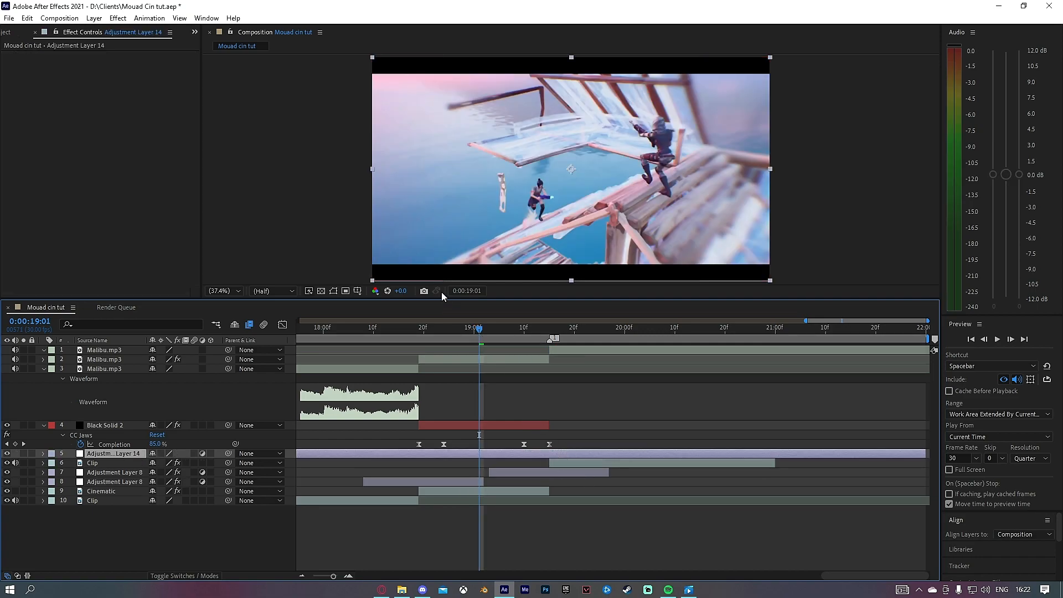
{"action": "left_click", "coordinate": [149, 18]}
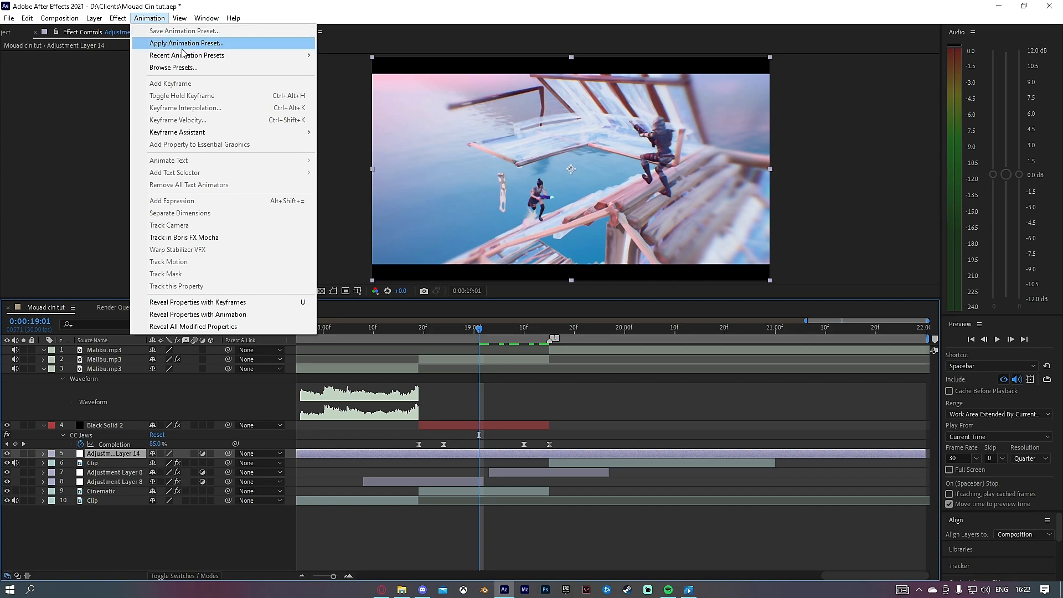
{"action": "mouse_move", "coordinate": [275, 62]}
{"action": "left_click", "coordinate": [366, 56]}
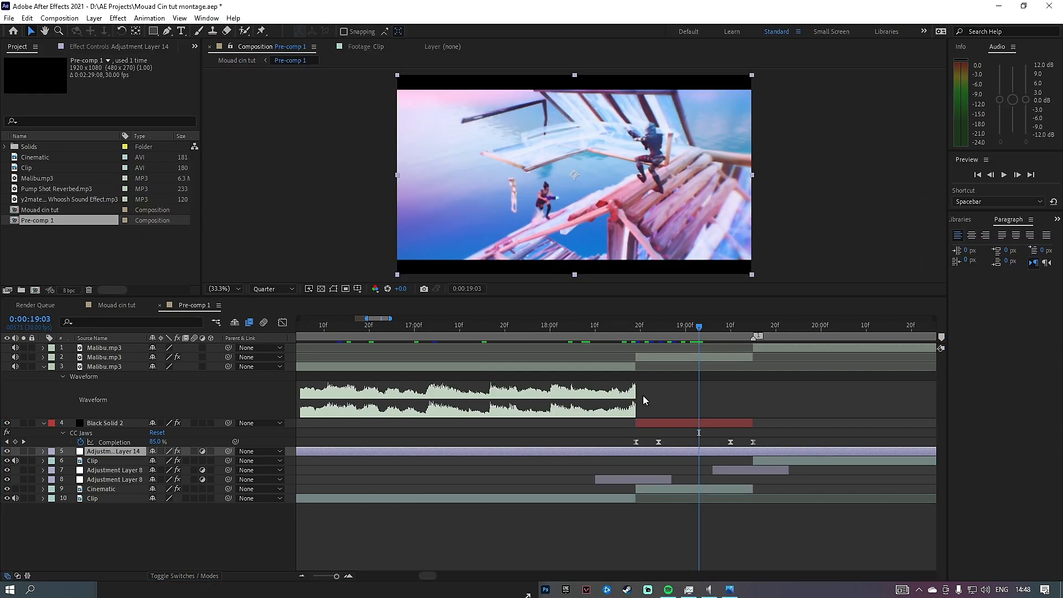
Add Pump Shot Reverbed.mp3 below Black Solid 2 and align its waveform peak with the cinematic's end, 0:00:19:15.
{"action": "left_click_drag", "start_coordinate": [43, 187], "coordinate": [682, 450]}
{"action": "key", "text": "l"}
{"action": "key", "text": "l"}
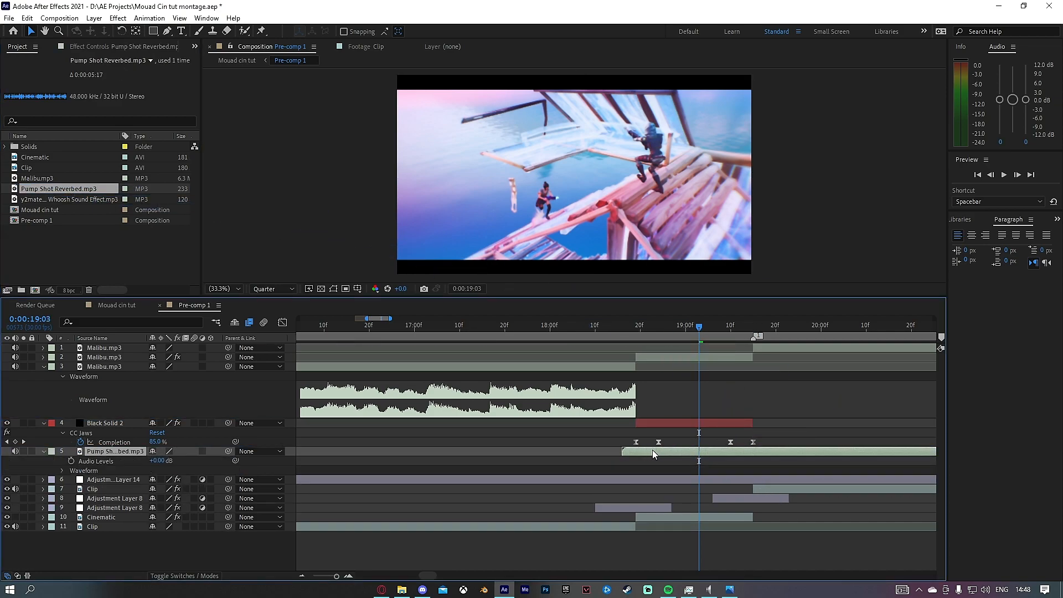
{"action": "left_click_drag", "start_coordinate": [756, 450], "coordinate": [597, 449]}
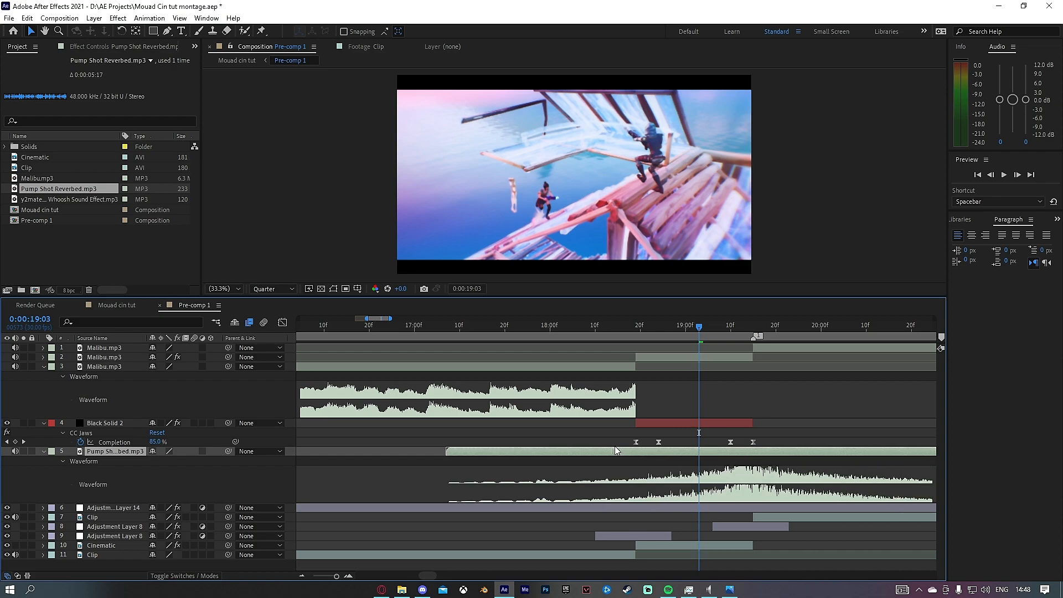
{"action": "left_click_drag", "start_coordinate": [743, 325], "coordinate": [751, 330]}
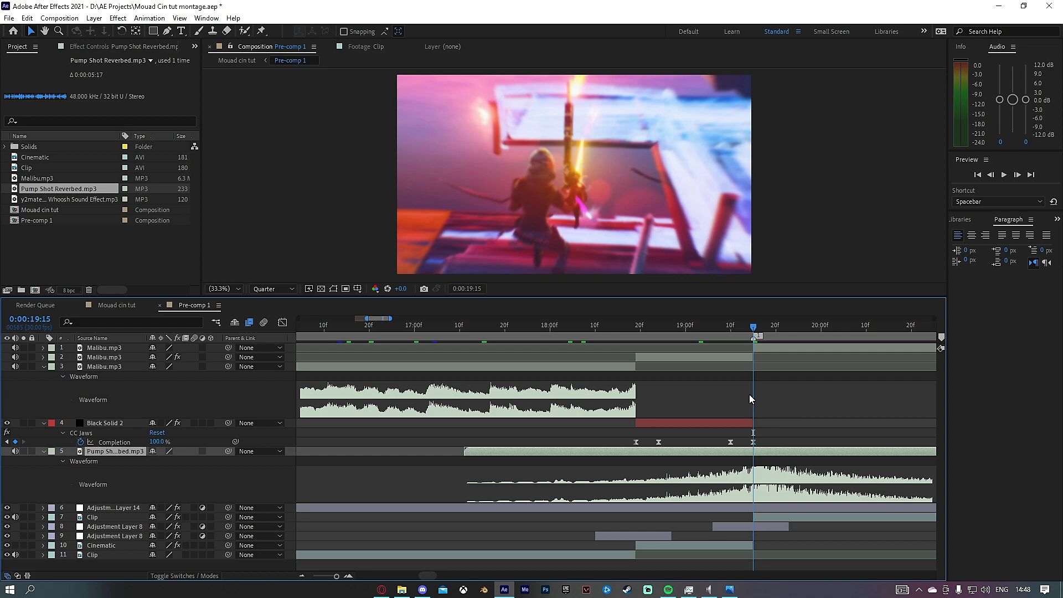
{"action": "key", "text": "l"}
{"action": "key", "text": "l"}
Add the Whoosh Sound Effect.mp3 above the pump shot layer and align its waveform peak with the cinematic's start, 0:00:18:19.
{"action": "left_click_drag", "start_coordinate": [752, 332], "coordinate": [642, 378]}
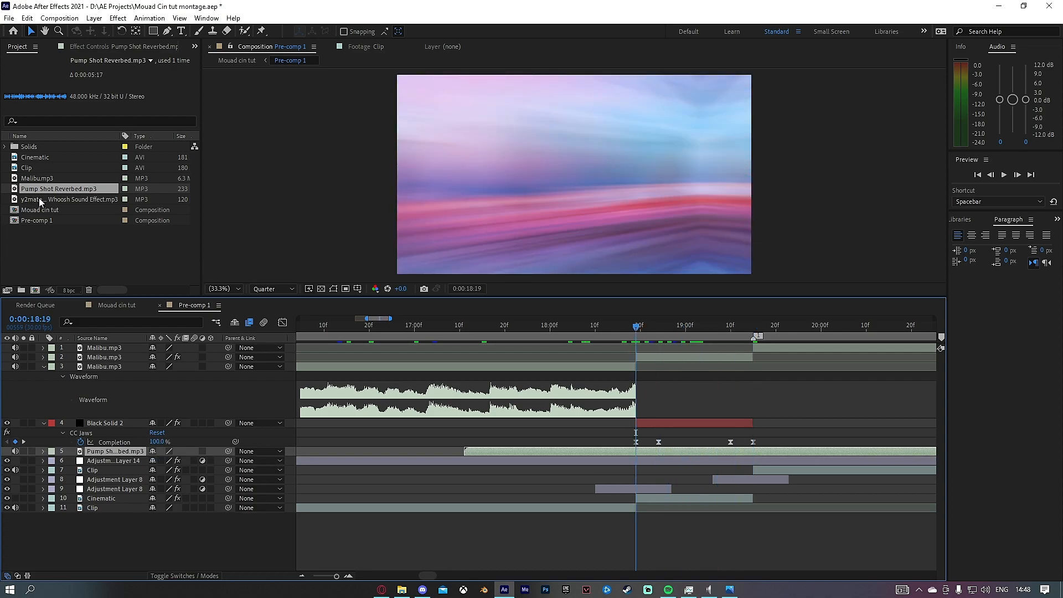
{"action": "left_click_drag", "start_coordinate": [38, 197], "coordinate": [518, 446]}
{"action": "key", "text": "l"}
{"action": "key", "text": "l"}
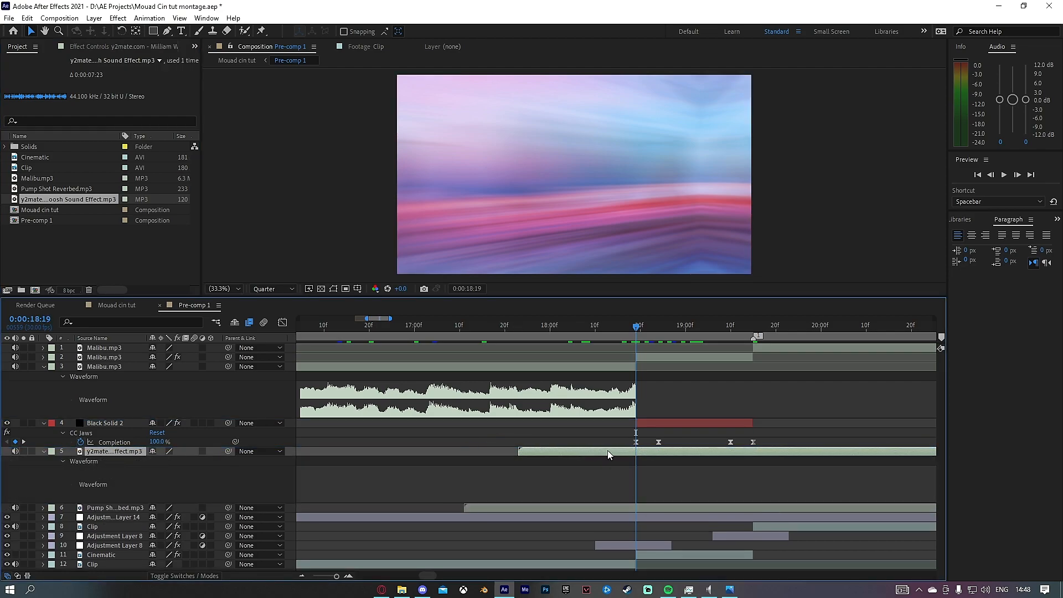
{"action": "key", "text": "minus"}
{"action": "left_click_drag", "start_coordinate": [676, 452], "coordinate": [487, 448]}
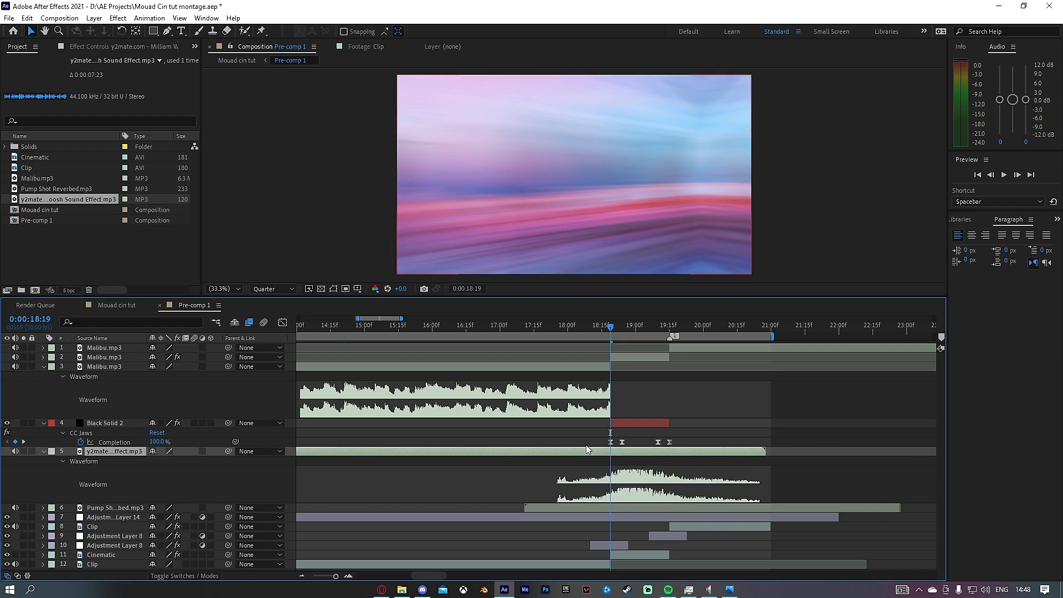
{"action": "scroll", "coordinate": [588, 450], "scroll_direction": "up", "scroll_amount": 3}
{"action": "left_click_drag", "start_coordinate": [646, 451], "coordinate": [746, 453]}
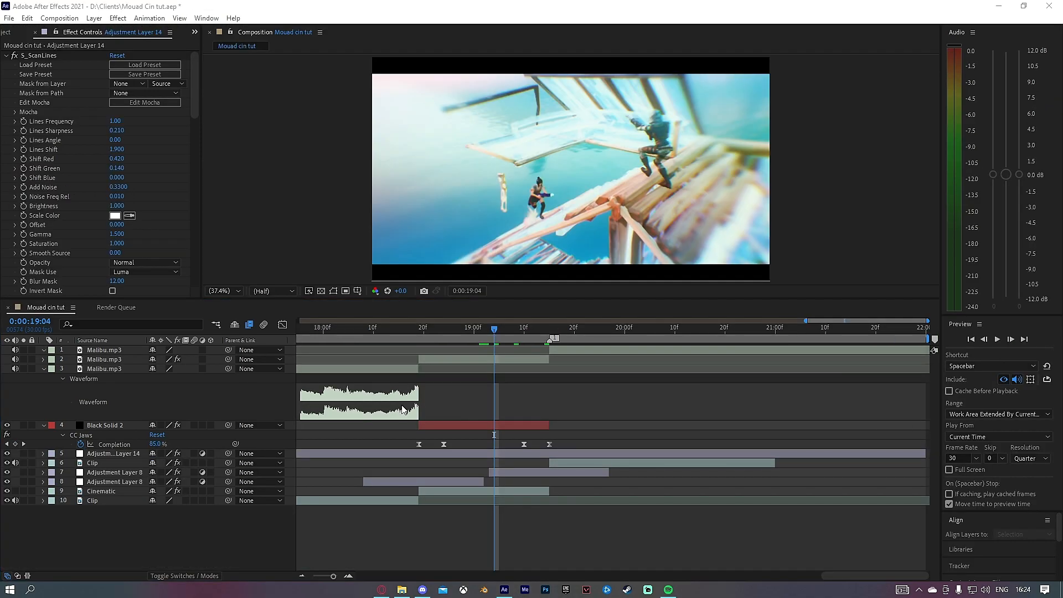